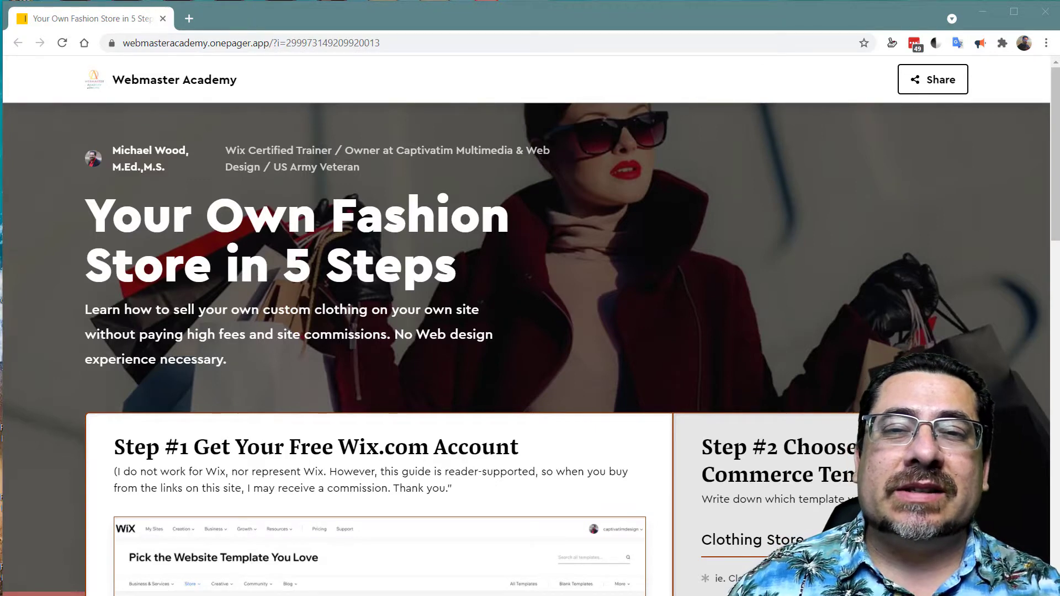
# - Open Wix from the guide's Step #1 and start a new Online Store website built from a template with the Editor
pyautogui.scroll(-4, 530, 331)
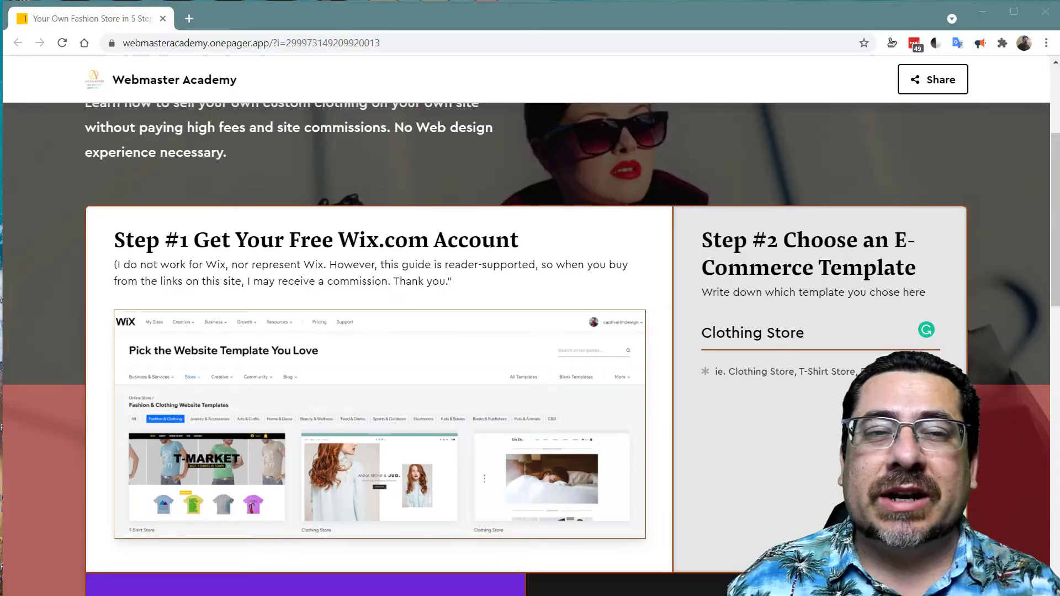
pyautogui.click(379, 424)
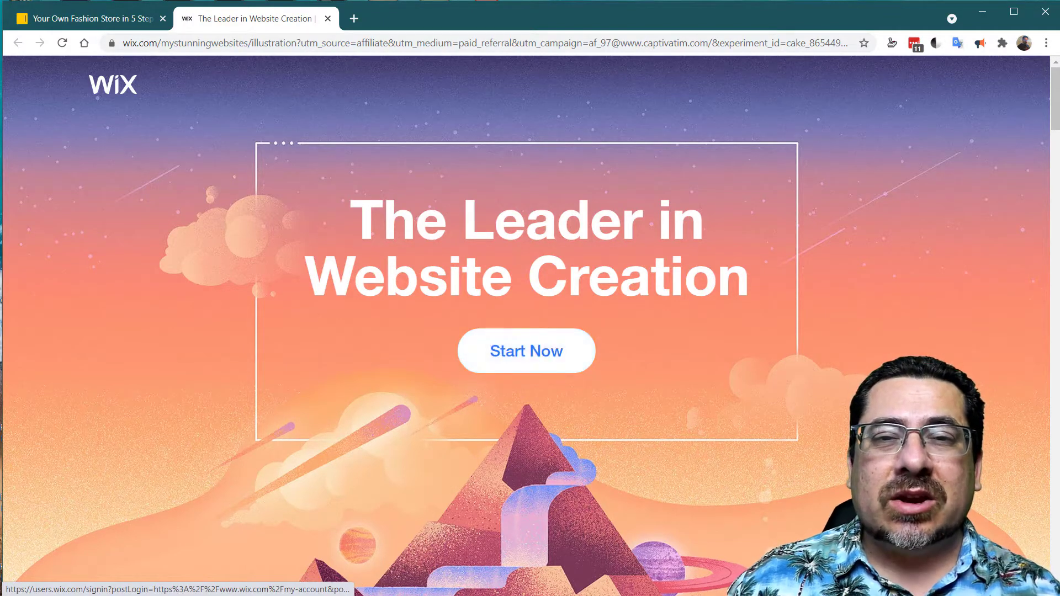
pyautogui.click(526, 351)
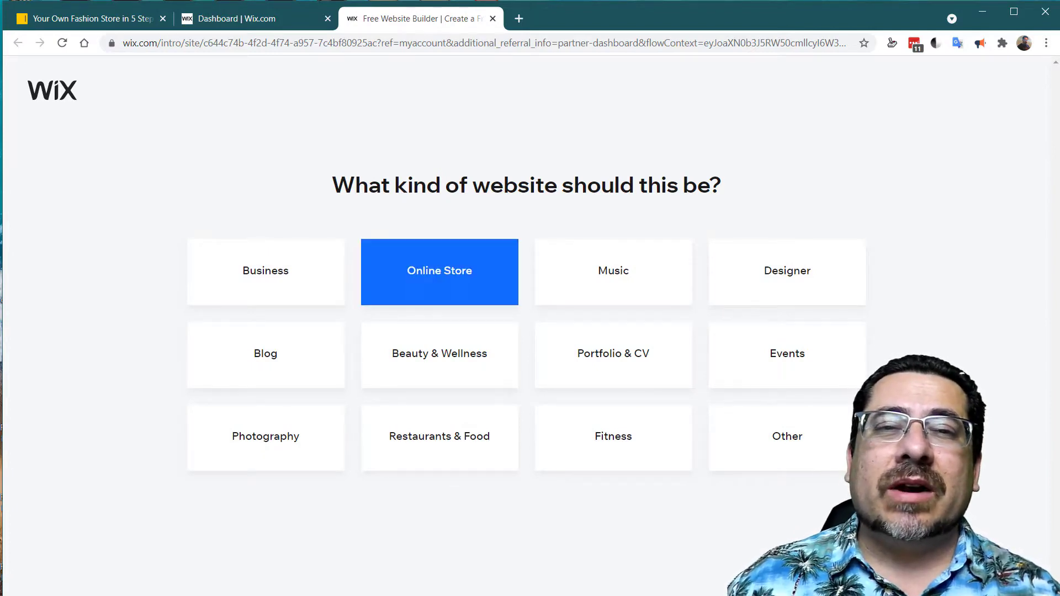
pyautogui.click(440, 271)
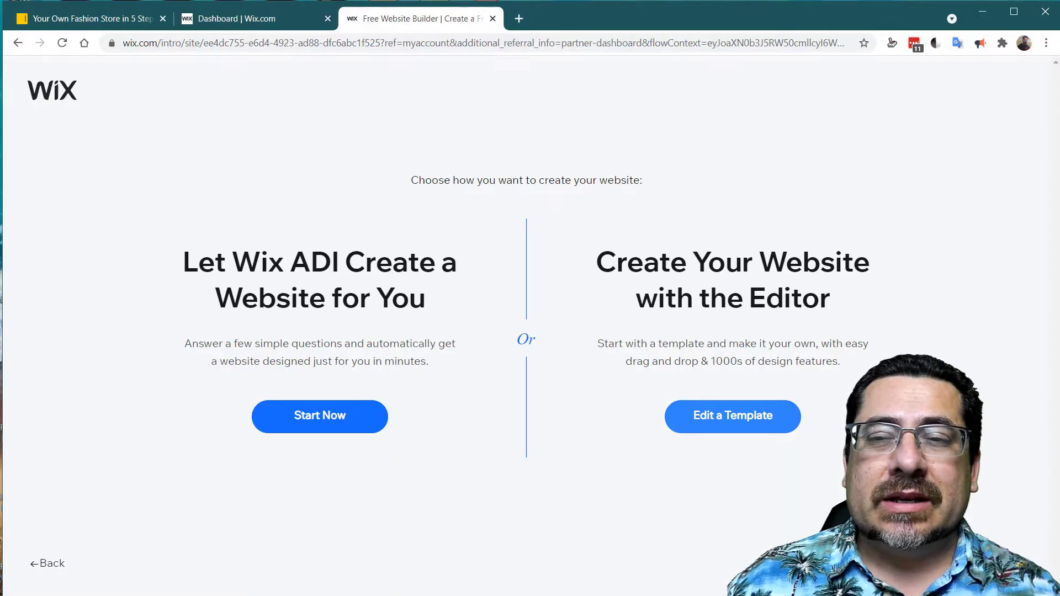
pyautogui.click(733, 416)
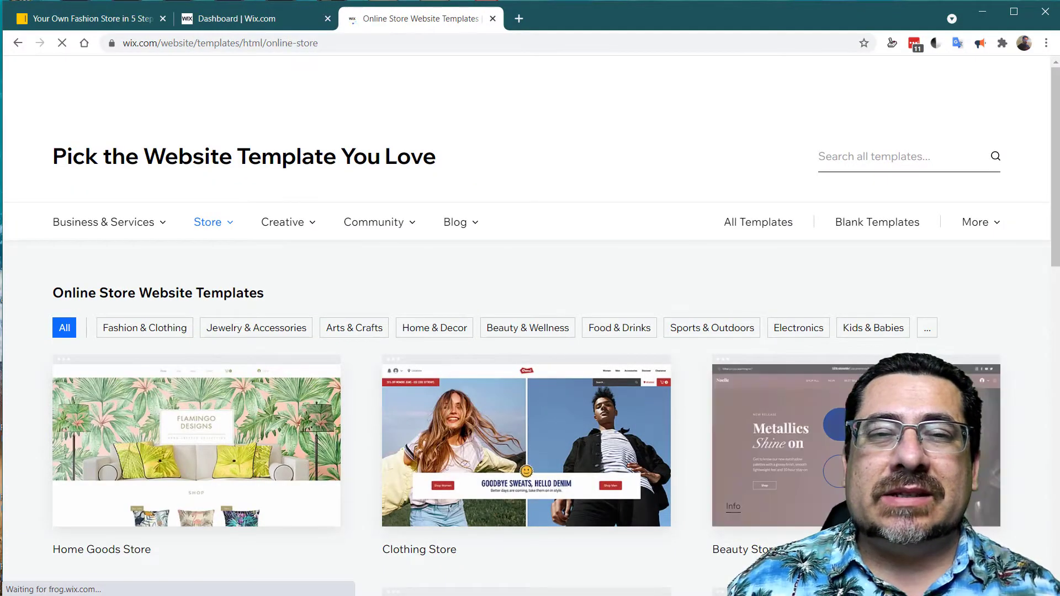
# - Open the Clothing Store template for editing from the Online Store website templates
pyautogui.scroll(-9, 800, 442)
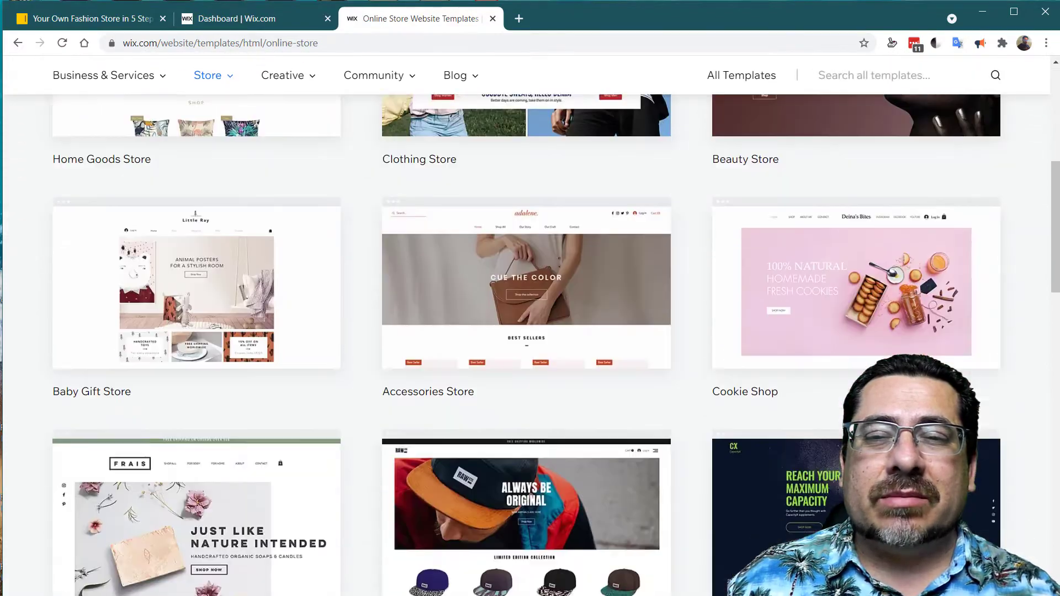
pyautogui.scroll(-3, 530, 342)
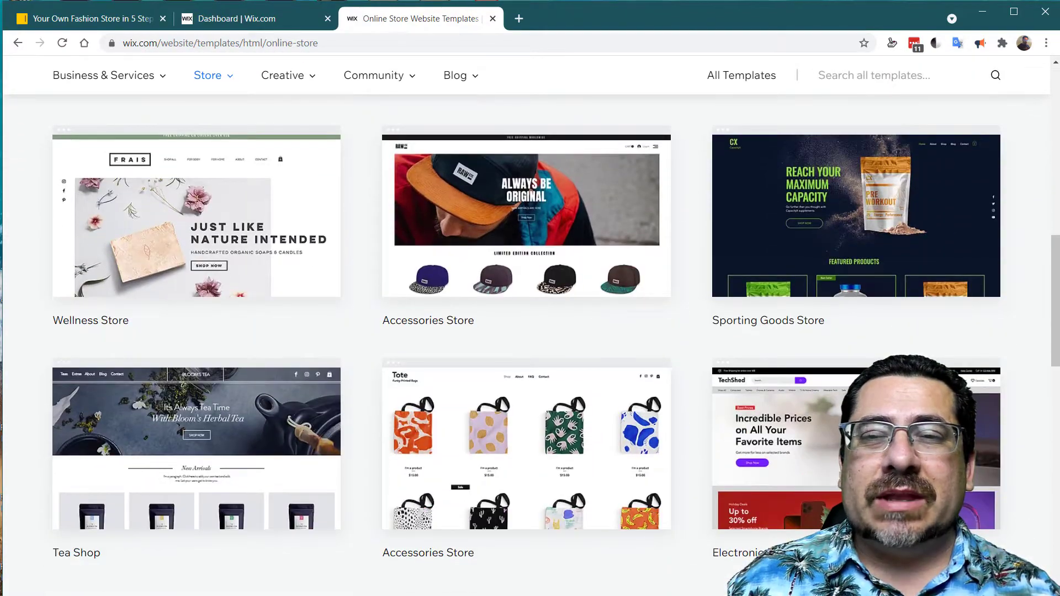
pyautogui.scroll(-4, 530, 342)
pyautogui.scroll(5, 529, 342)
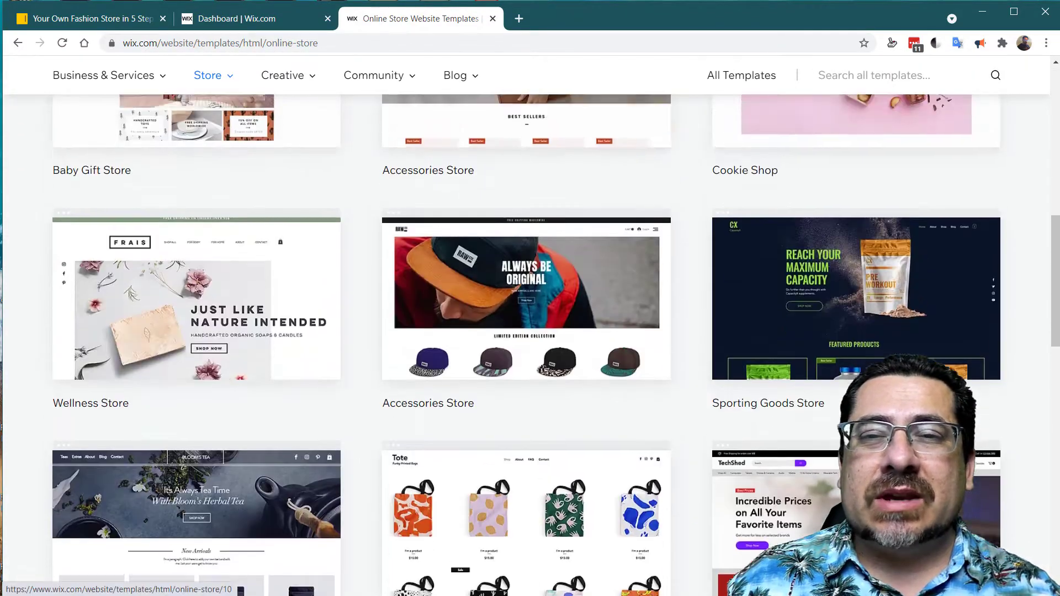
pyautogui.scroll(10, 530, 342)
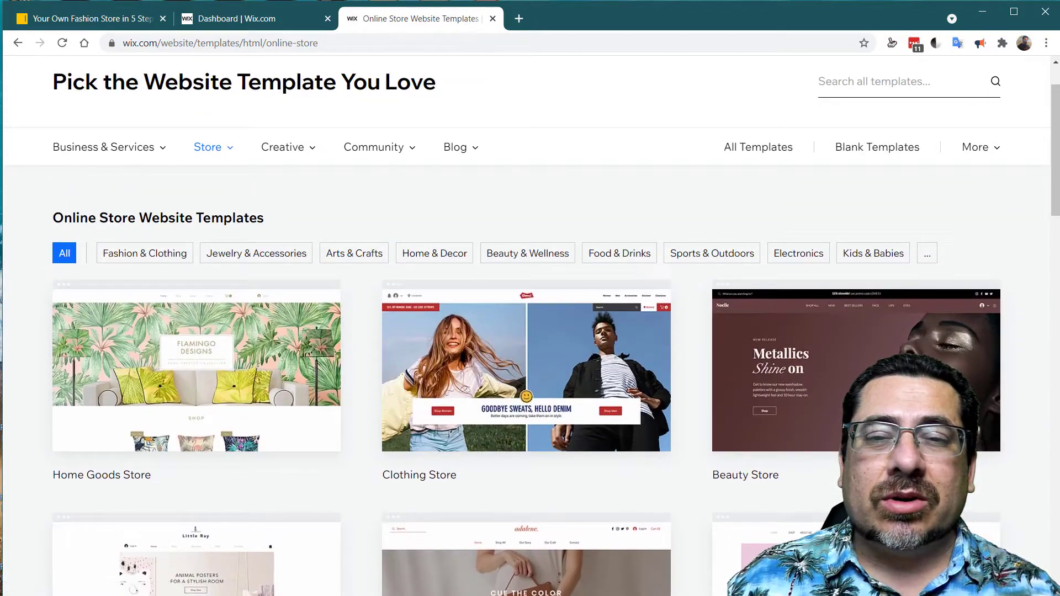
pyautogui.scroll(-1, 530, 342)
pyautogui.scroll(2, 530, 342)
pyautogui.scroll(-1, 530, 343)
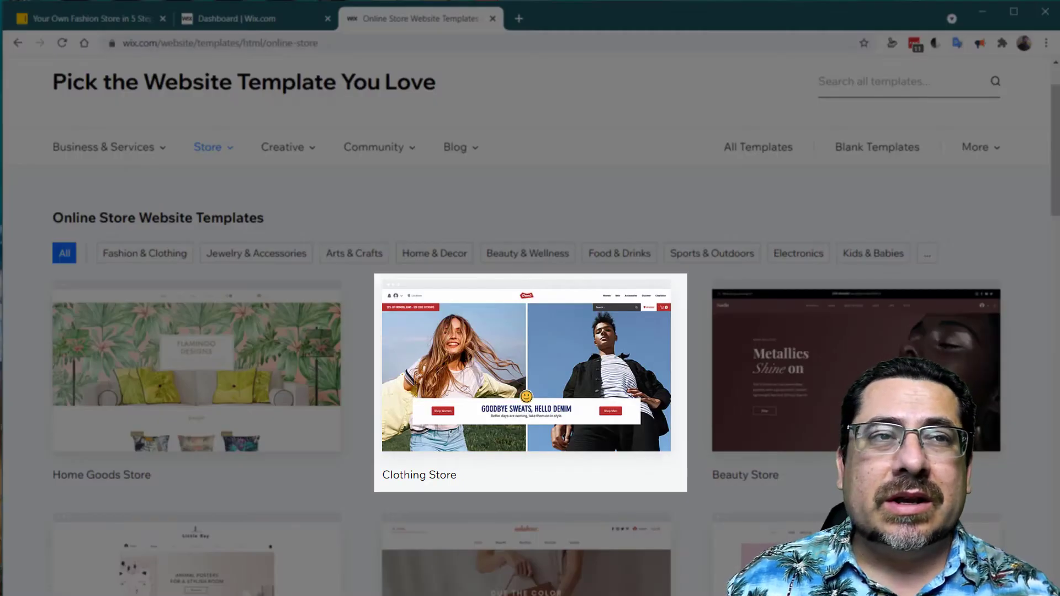
pyautogui.click(92, 19)
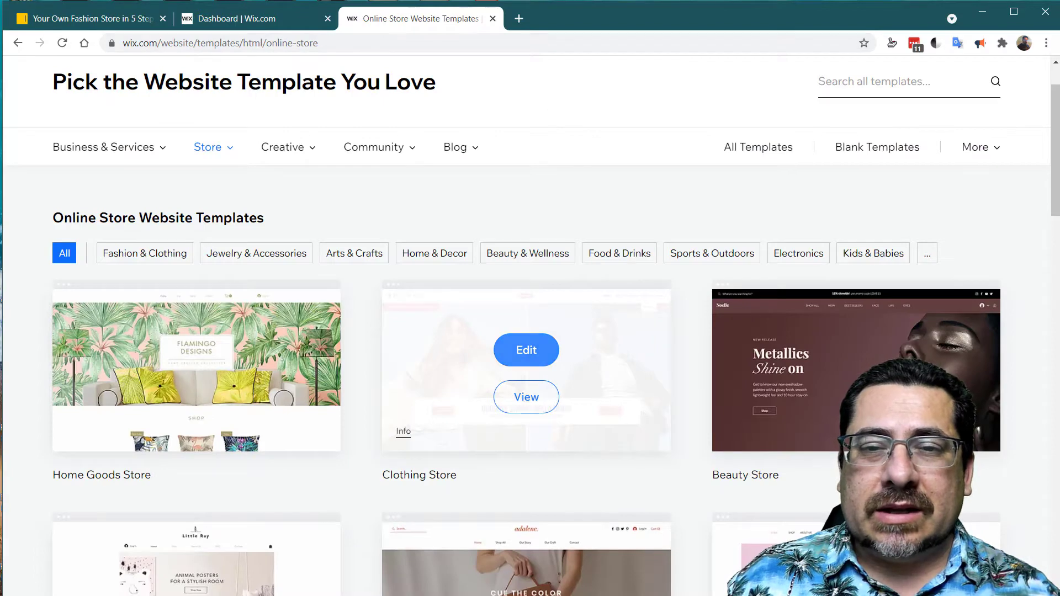
pyautogui.click(526, 349)
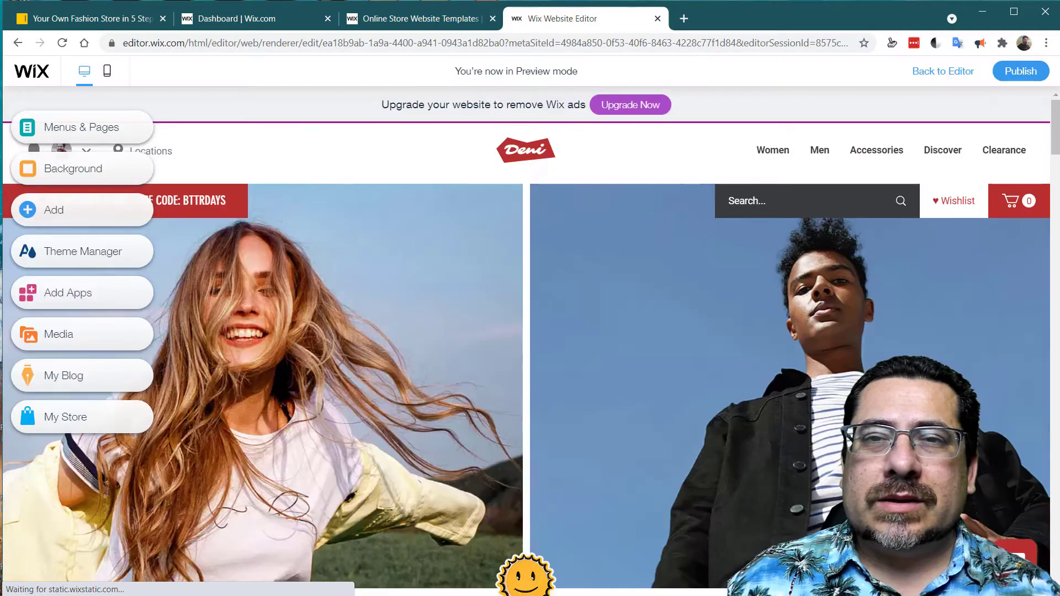
# - Examine the previewed store's navigation menu, member account area, discount code banner and hero section
pyautogui.moveTo(820, 149)
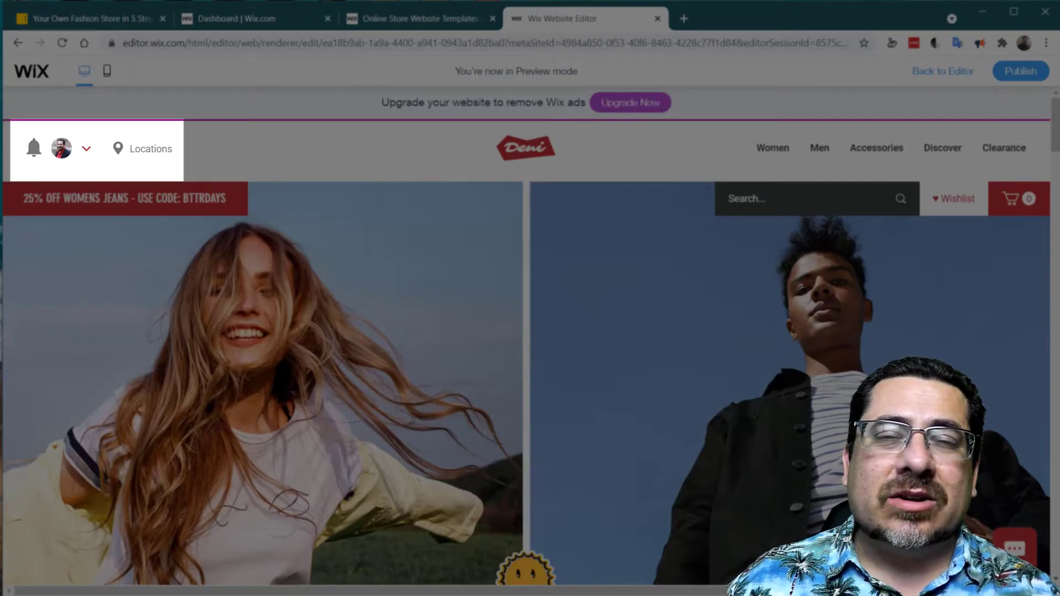
pyautogui.click(86, 148)
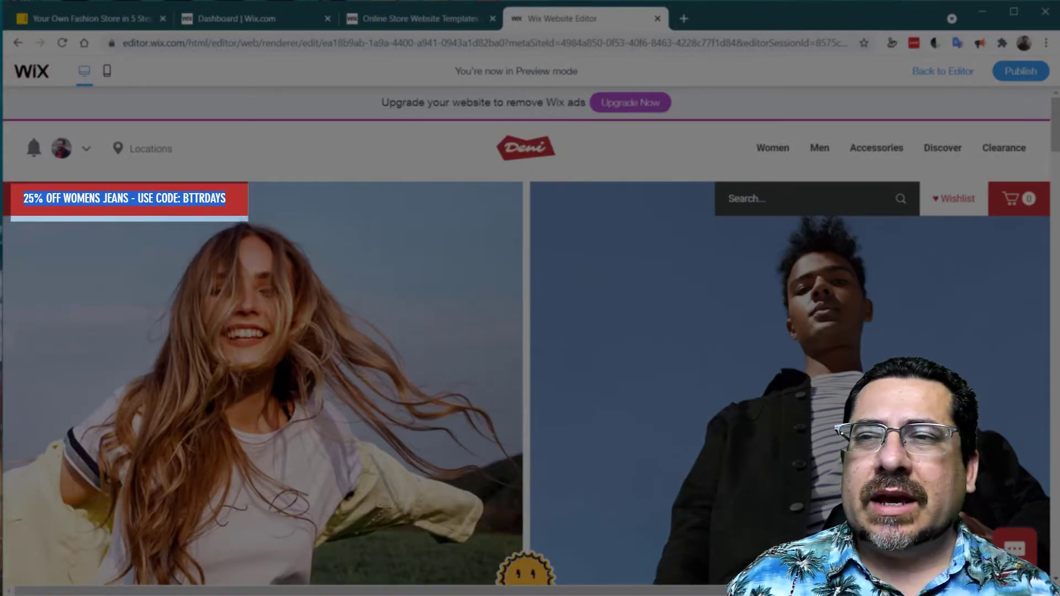
pyautogui.scroll(-5, 526, 383)
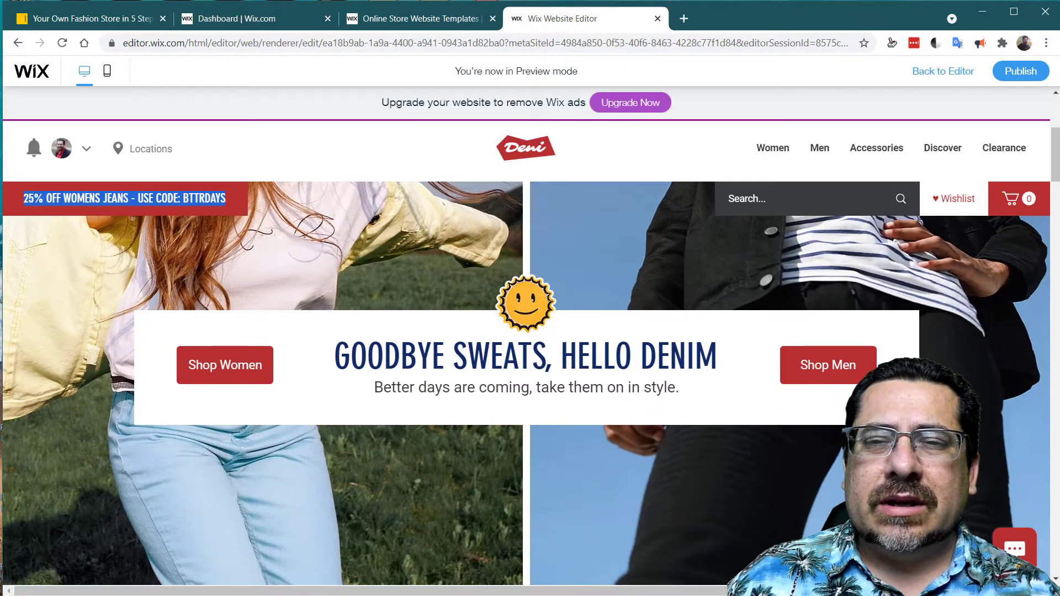
pyautogui.click(165, 198)
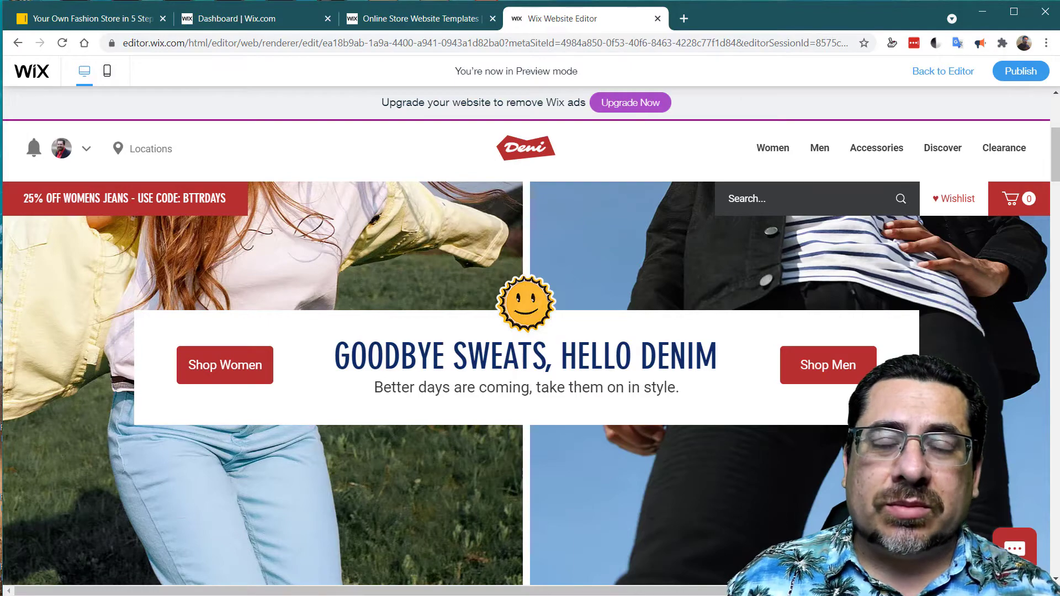
# - Examine the previewed home page's Best Selling Denim products, denim promotion section and offers slideshow
pyautogui.scroll(-5, 527, 353)
pyautogui.scroll(-5, 604, 315)
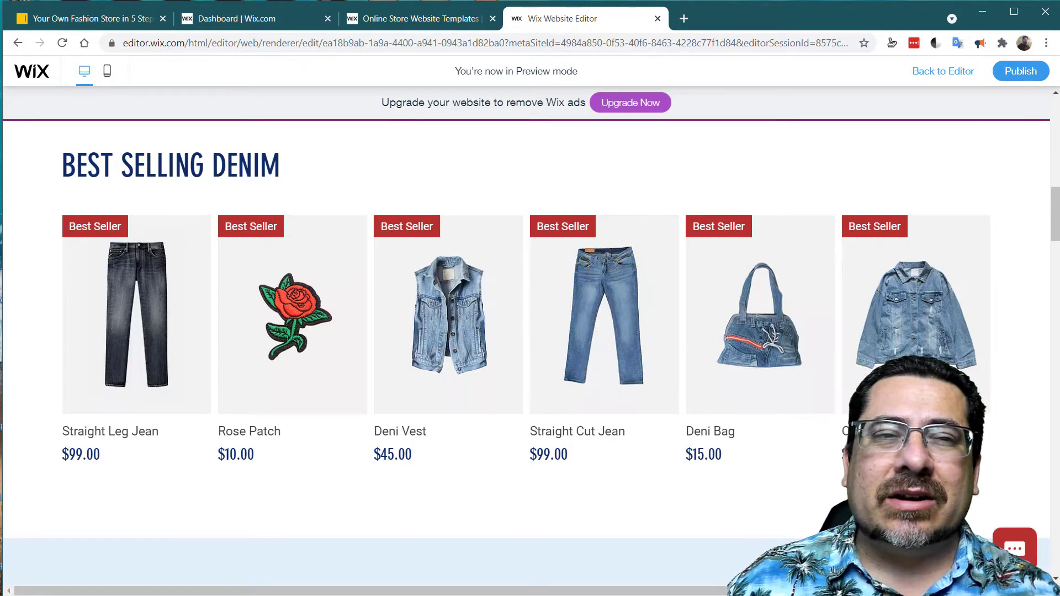
pyautogui.scroll(-8, 530, 331)
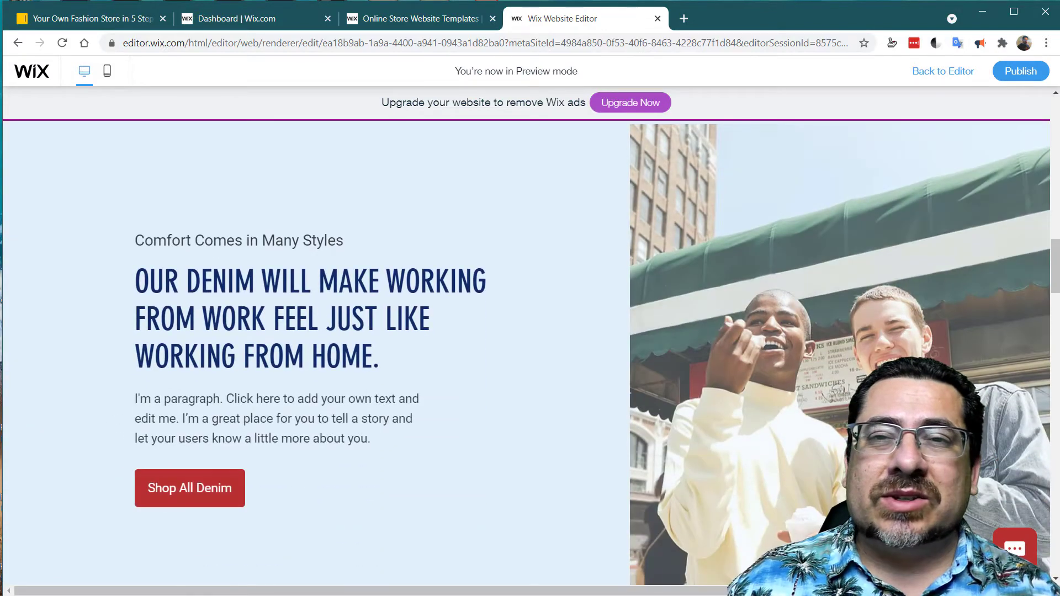
pyautogui.scroll(-1, 530, 353)
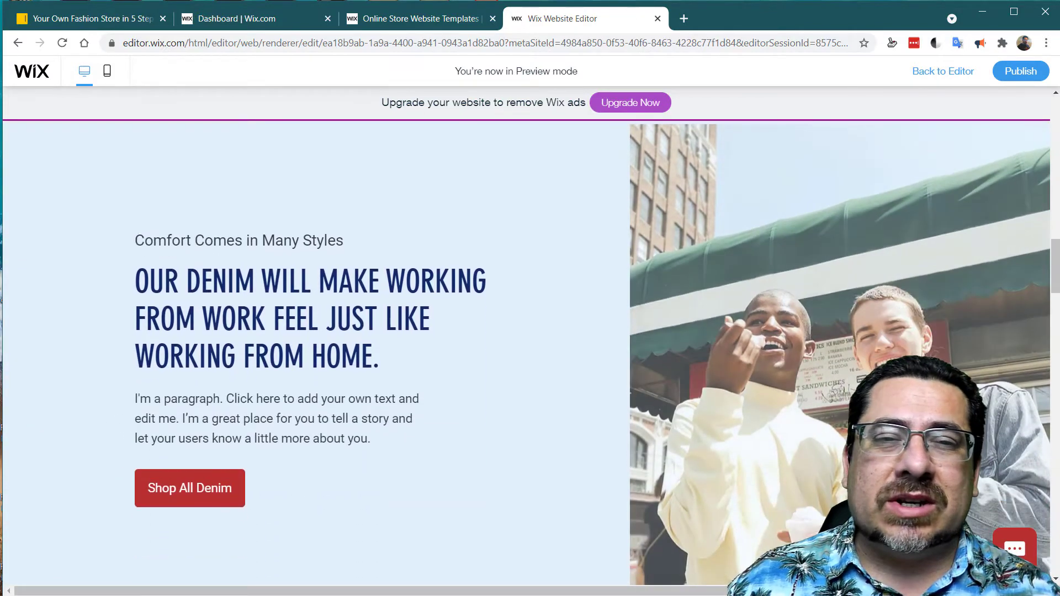
pyautogui.scroll(-10, 530, 353)
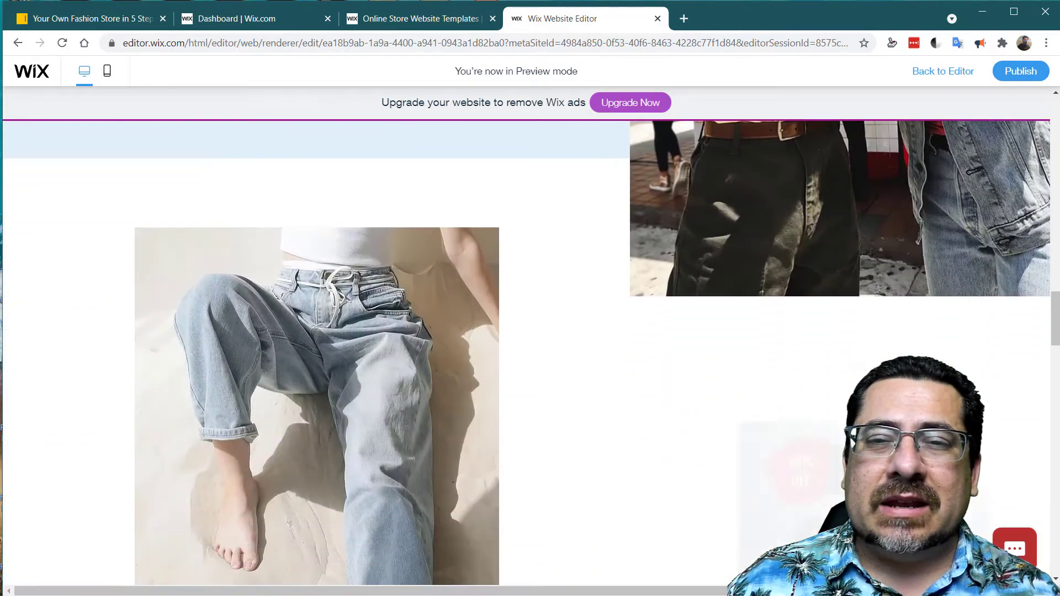
pyautogui.scroll(-1, 530, 353)
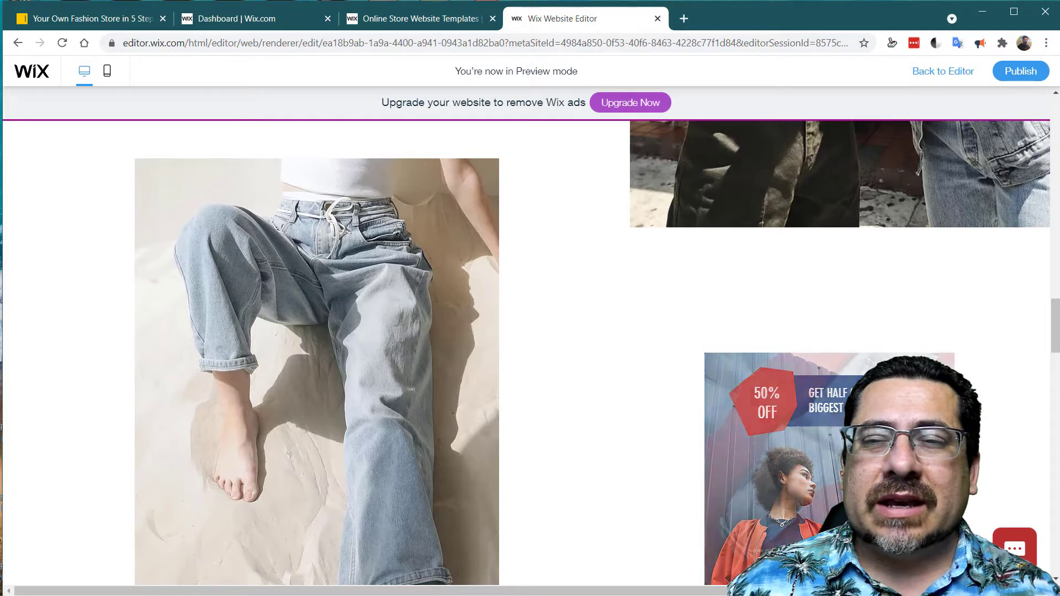
pyautogui.scroll(-1, 530, 354)
pyautogui.scroll(-1, 530, 354)
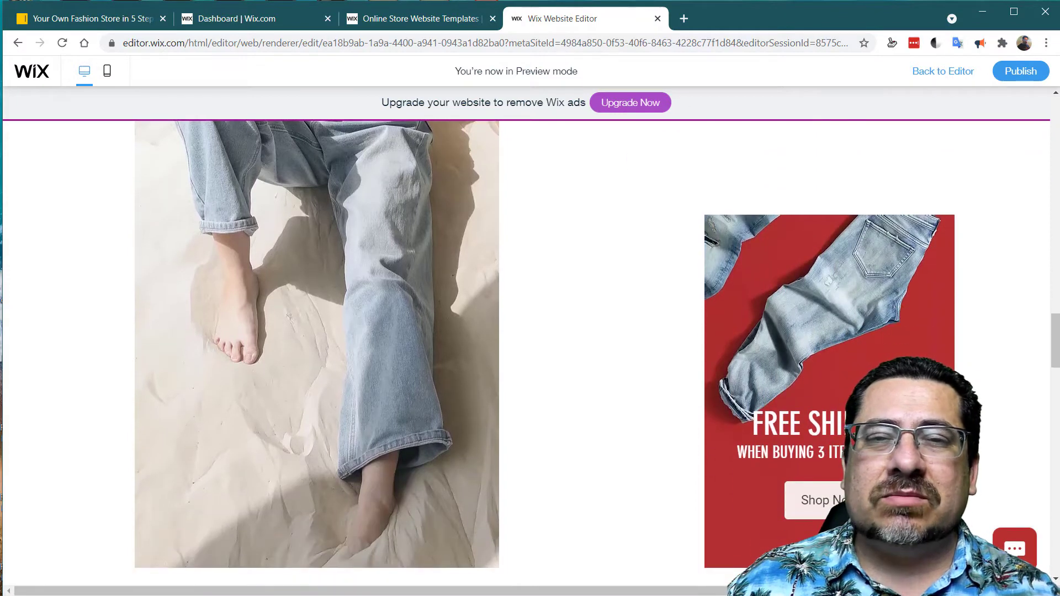
pyautogui.scroll(-7, 530, 353)
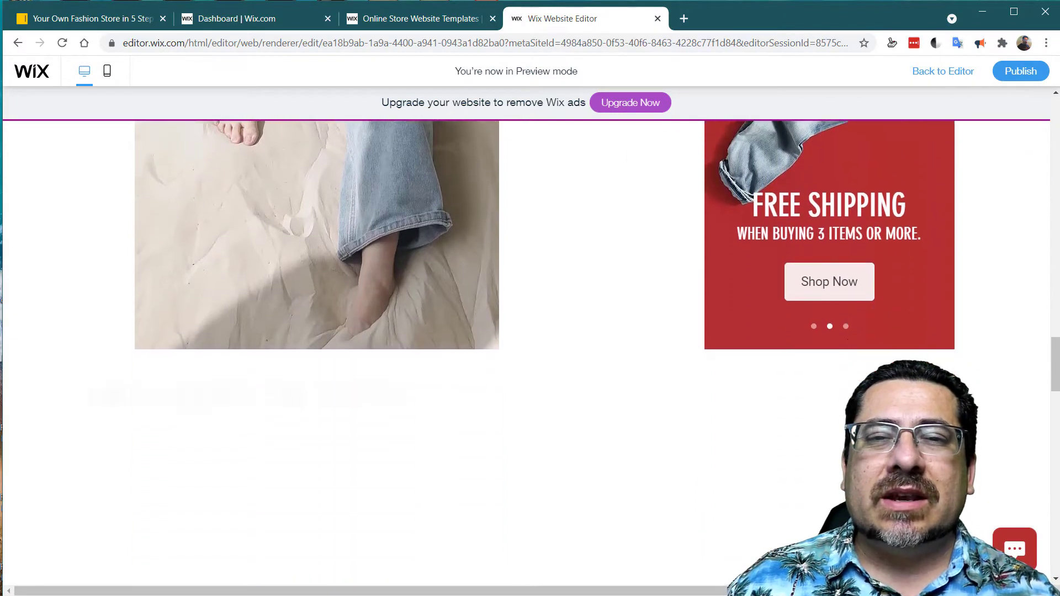
# - Examine the previewed home page's favourite shorts product section and the group photo section beneath it
pyautogui.scroll(-5, 529, 354)
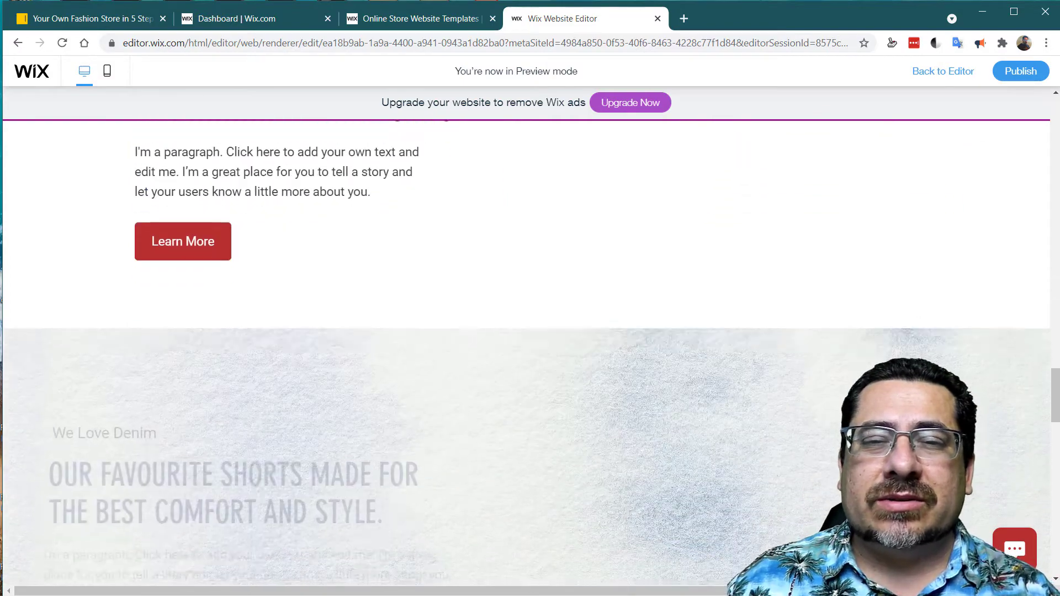
pyautogui.scroll(-1, 530, 354)
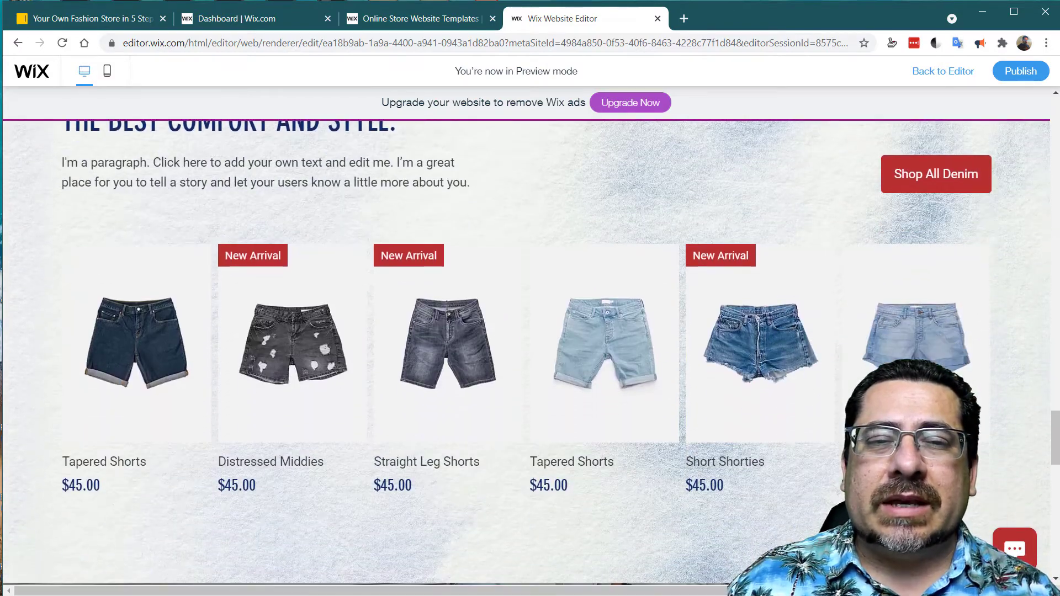
pyautogui.scroll(1, 530, 353)
pyautogui.scroll(-5, 530, 353)
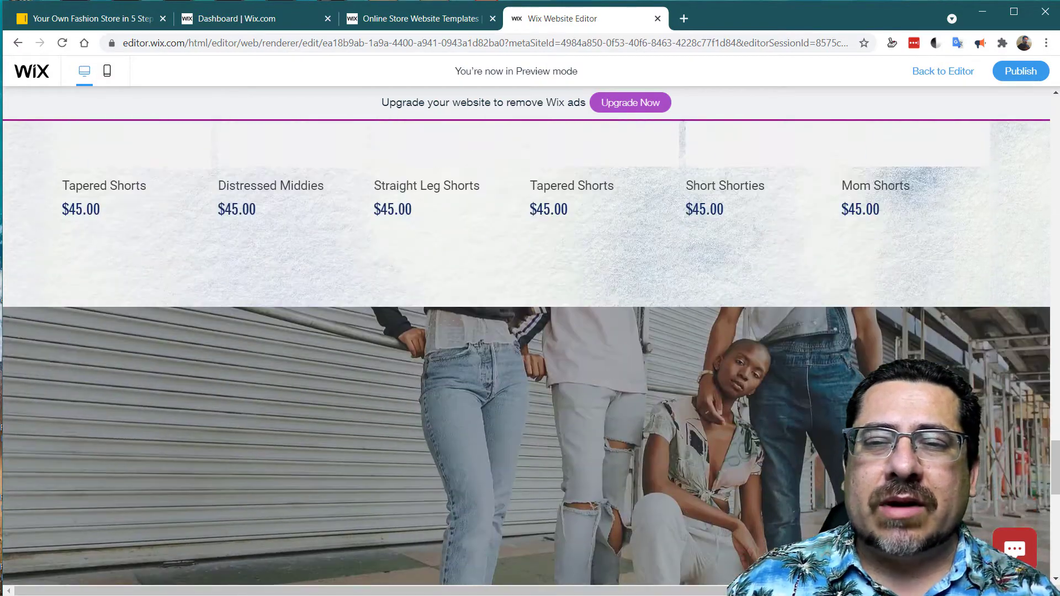
pyautogui.scroll(4, 530, 353)
pyautogui.scroll(-2, 530, 354)
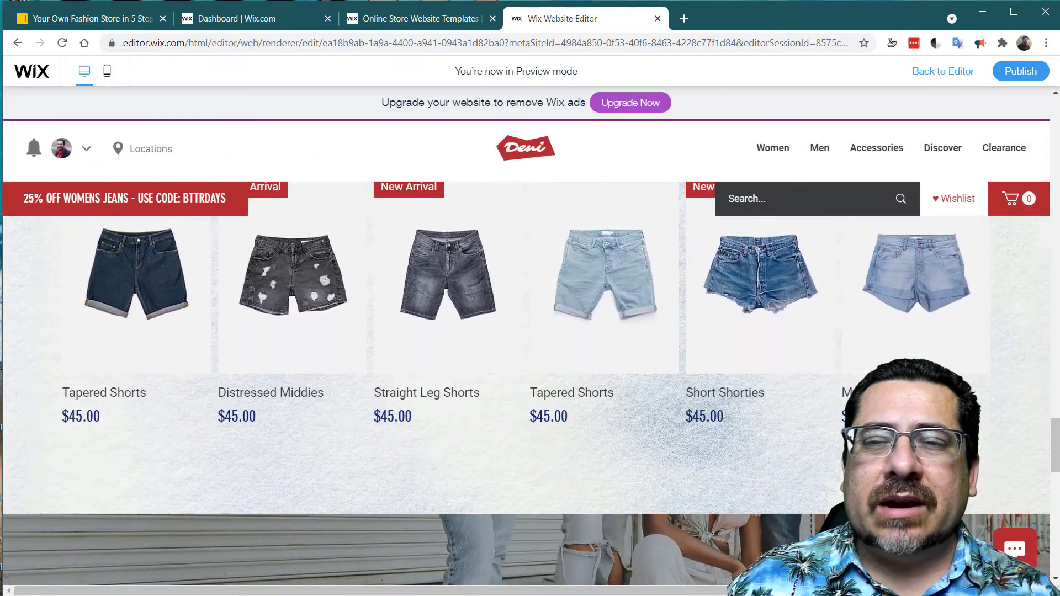
pyautogui.scroll(-4, 530, 353)
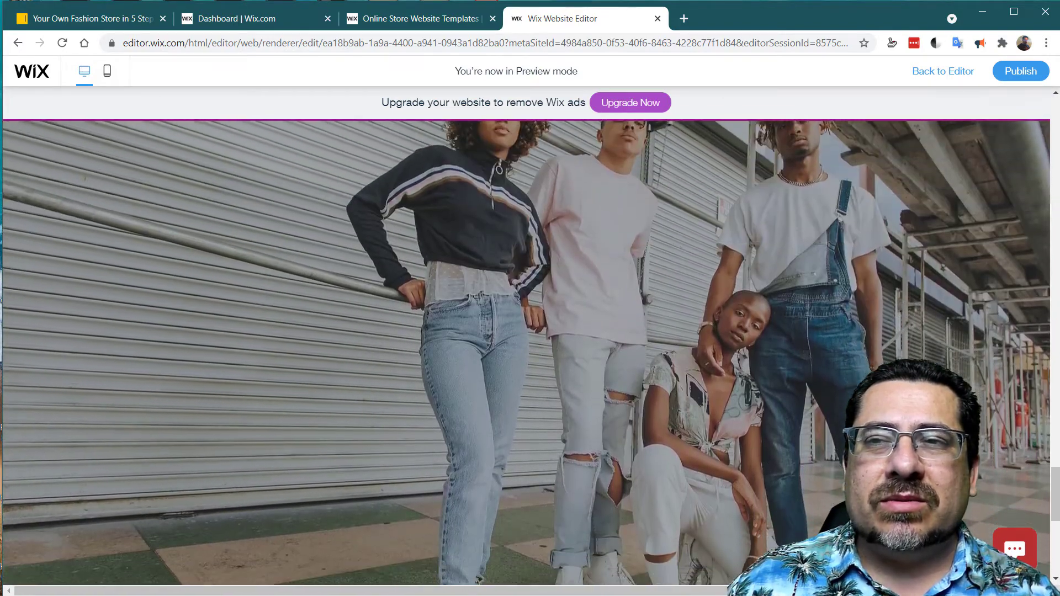
pyautogui.scroll(4, 530, 353)
pyautogui.scroll(-3, 530, 354)
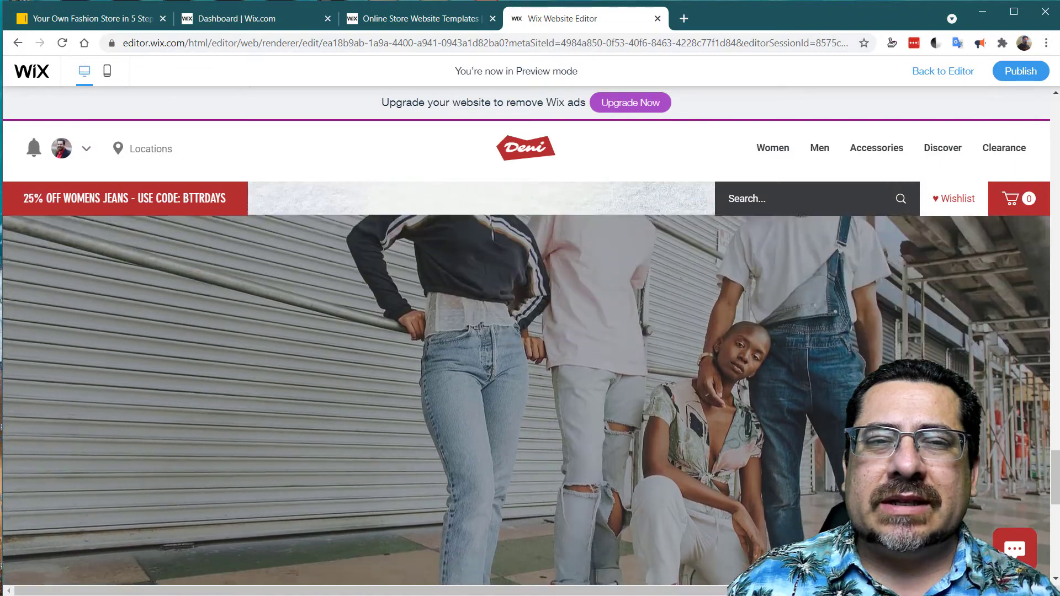
pyautogui.scroll(3, 530, 353)
pyautogui.scroll(-4, 530, 353)
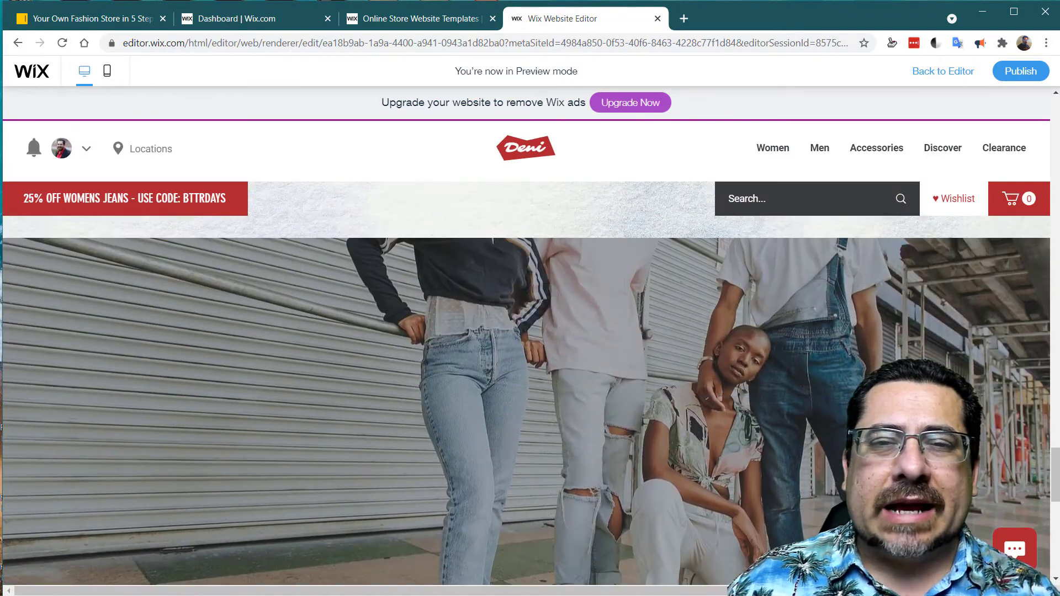
# - Examine the social media strip and the footer's contact, menu, policy, mailing list and payment method sections
pyautogui.scroll(-5, 530, 354)
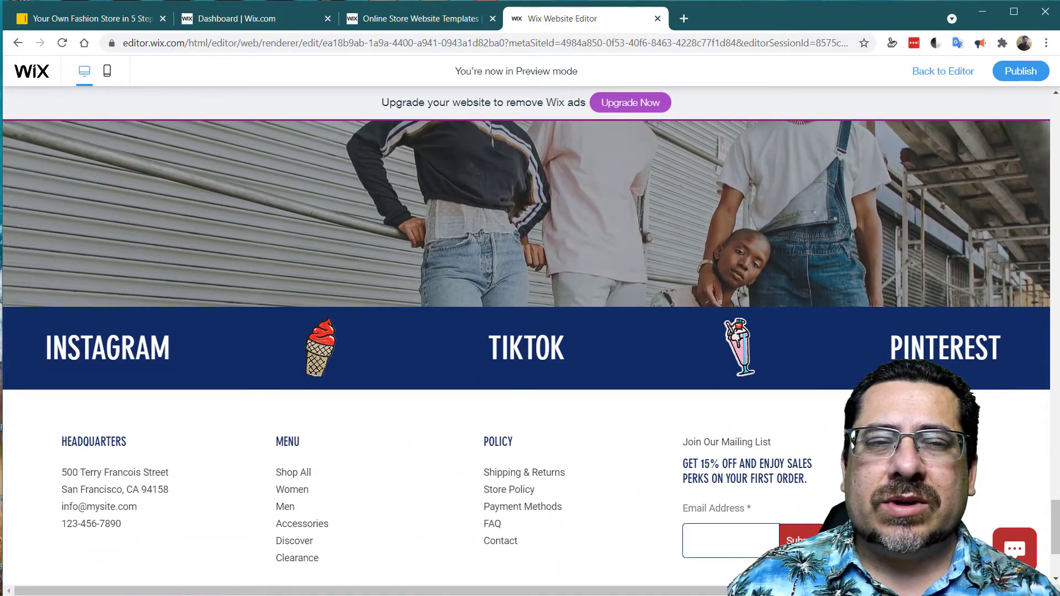
pyautogui.scroll(1, 530, 353)
pyautogui.scroll(-3, 530, 353)
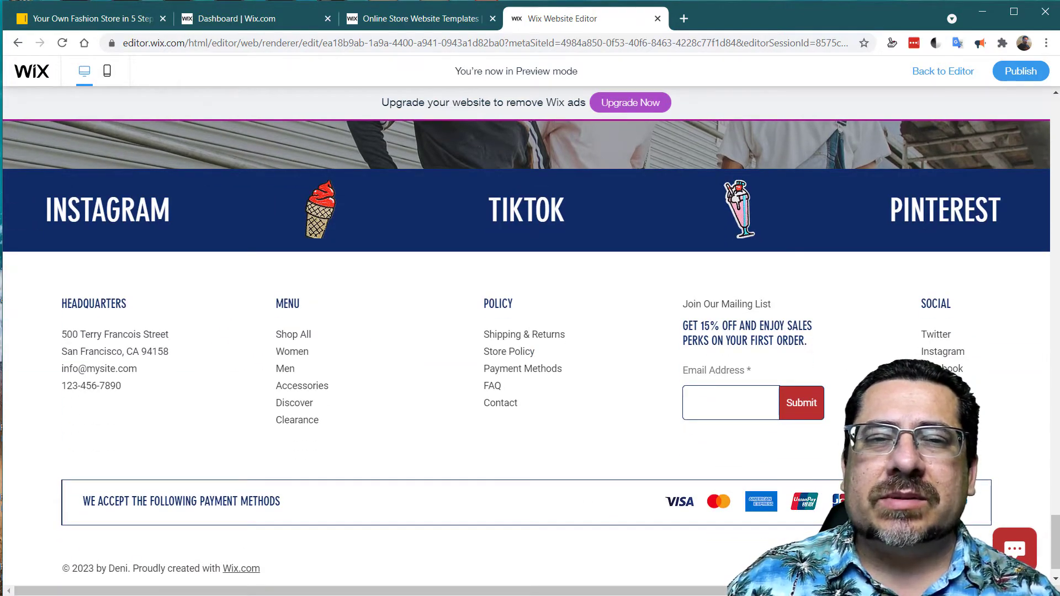
pyautogui.scroll(20, 530, 353)
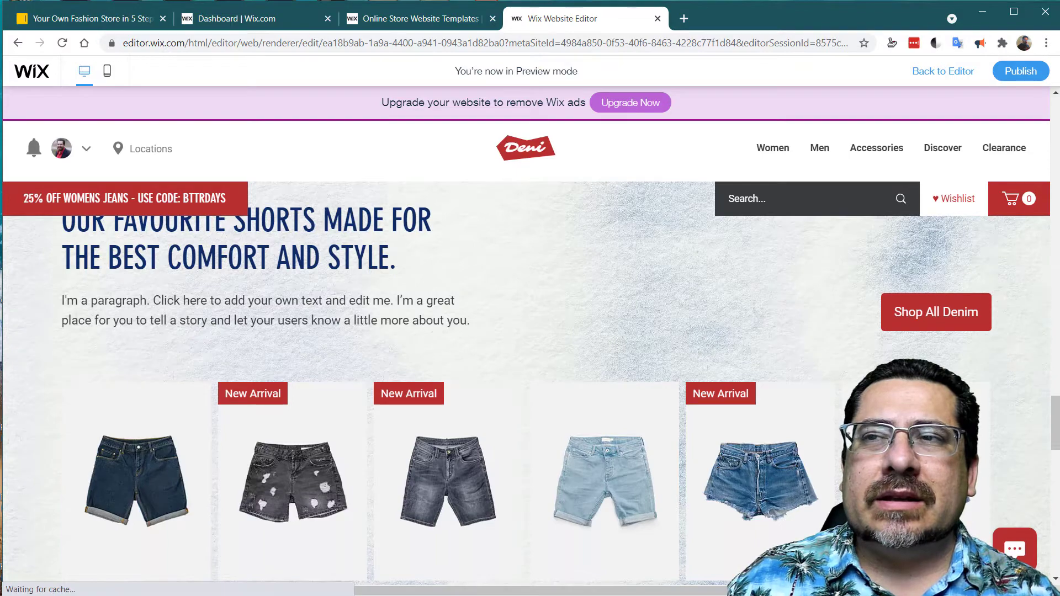
# - Switch back to the fashion store guide and review the tasks under Step #3 and Step #4
pyautogui.hotkey('ctrl', 'Tab')
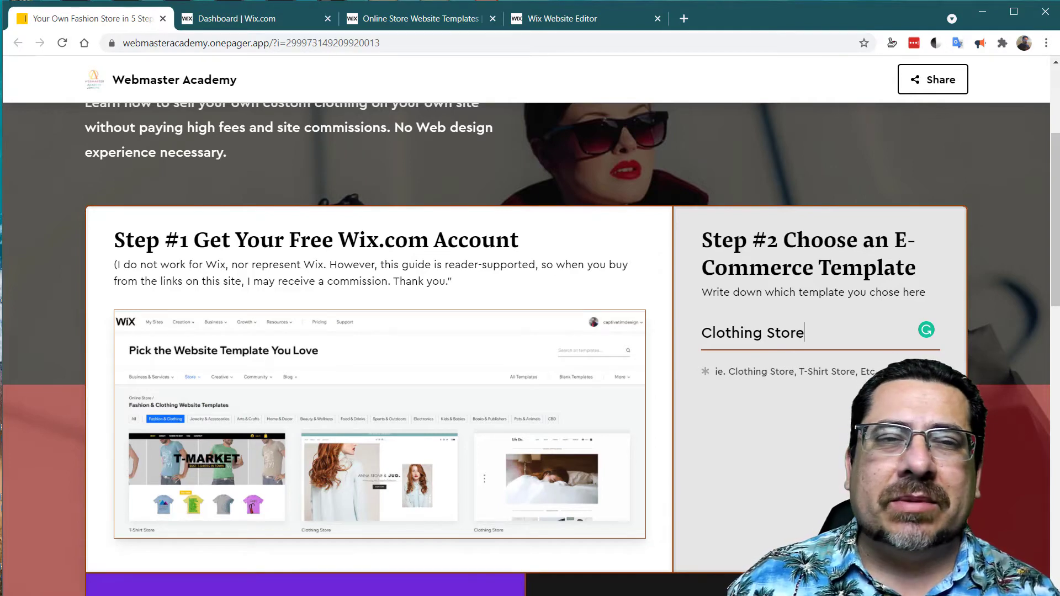
pyautogui.scroll(-5, 530, 348)
pyautogui.scroll(-2, 530, 347)
pyautogui.scroll(3, 530, 348)
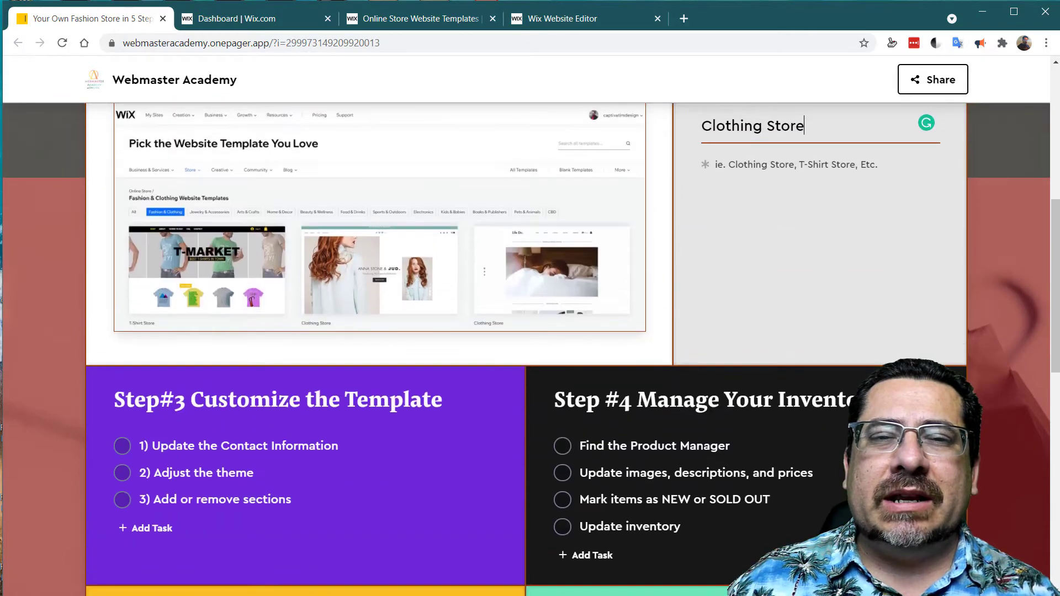
# - Switch to the website editor and open the footer's headquarters contact text for editing, leaving its content as it is
pyautogui.scroll(-2, 530, 348)
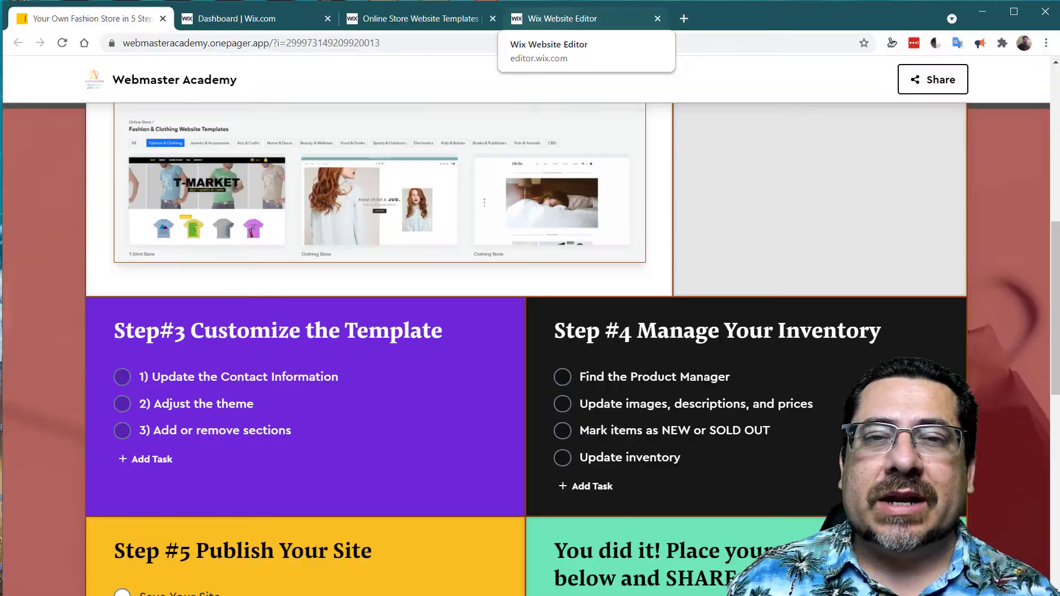
pyautogui.click(563, 18)
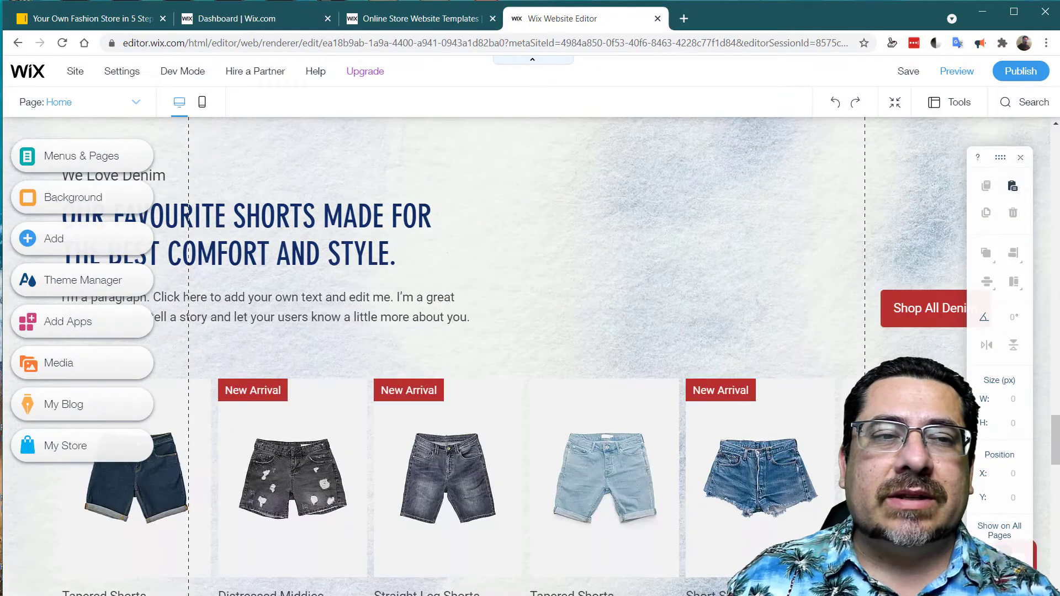
pyautogui.scroll(-15, 530, 353)
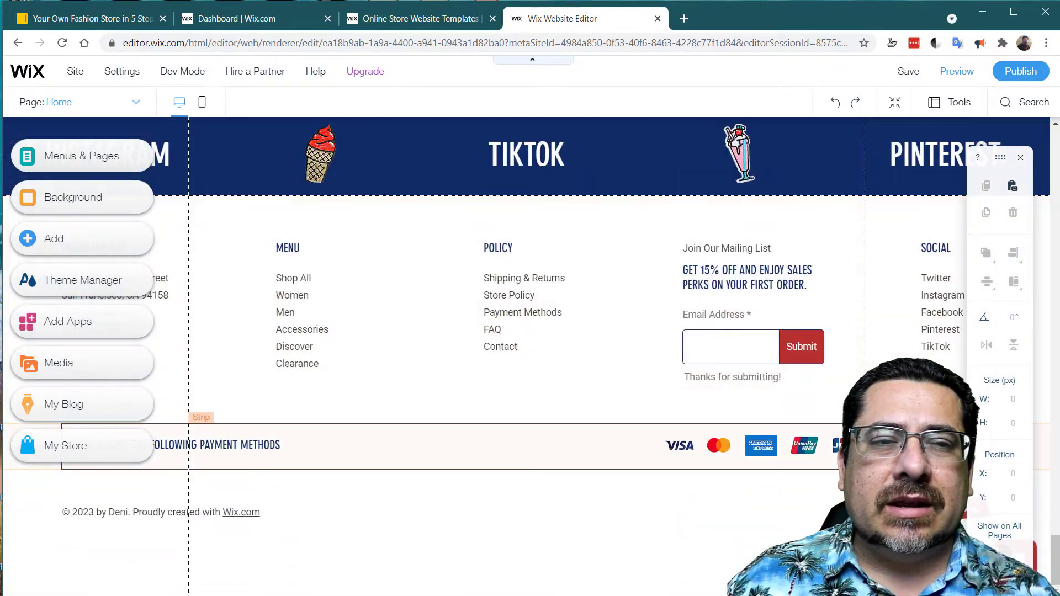
pyautogui.scroll(2, 530, 353)
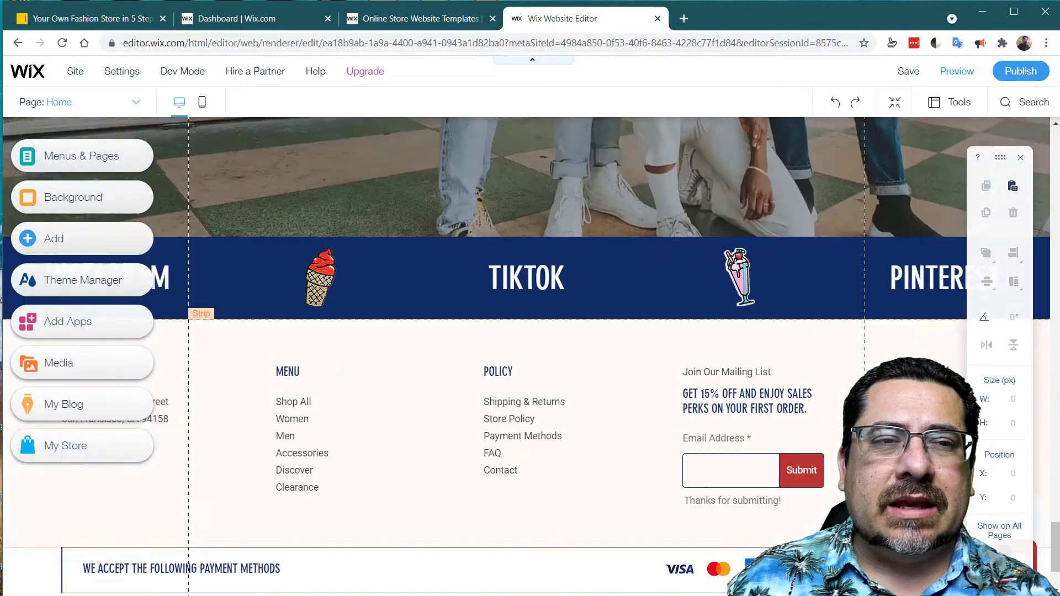
pyautogui.scroll(4, 530, 353)
pyautogui.scroll(-1, 529, 353)
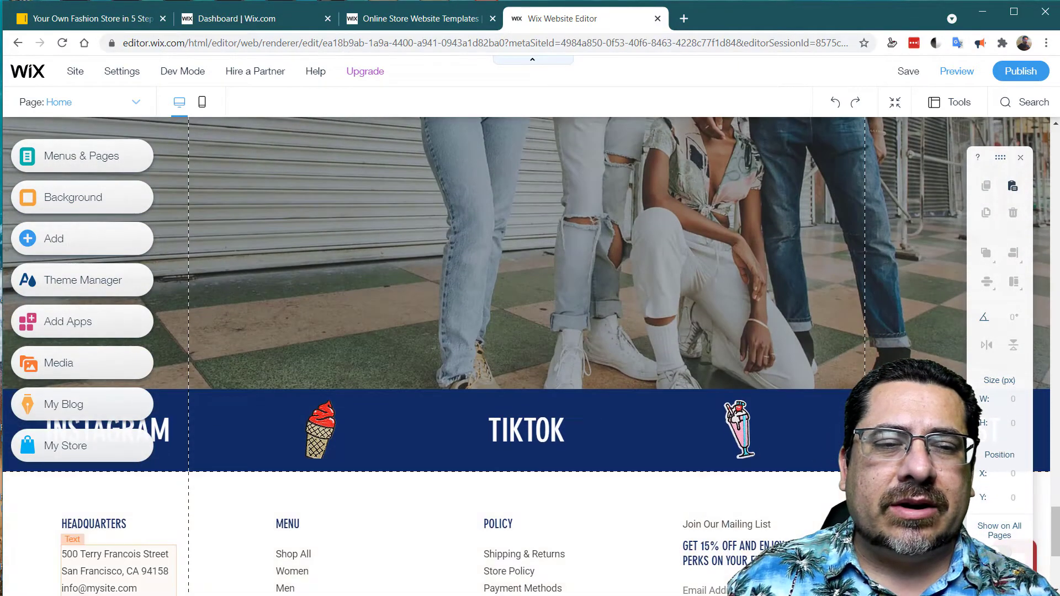
pyautogui.scroll(-1, 530, 353)
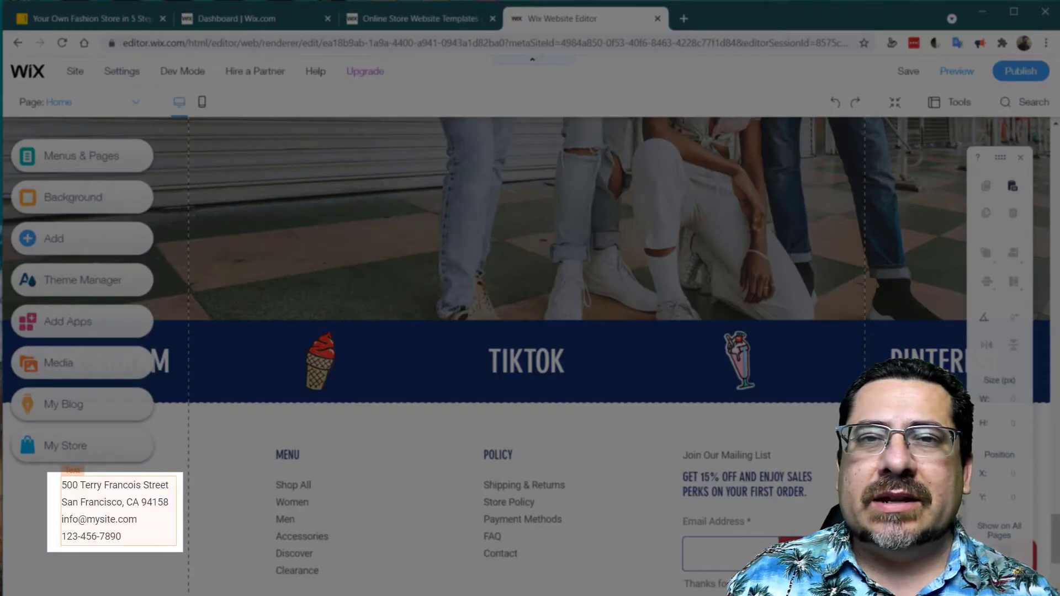
pyautogui.click(118, 511)
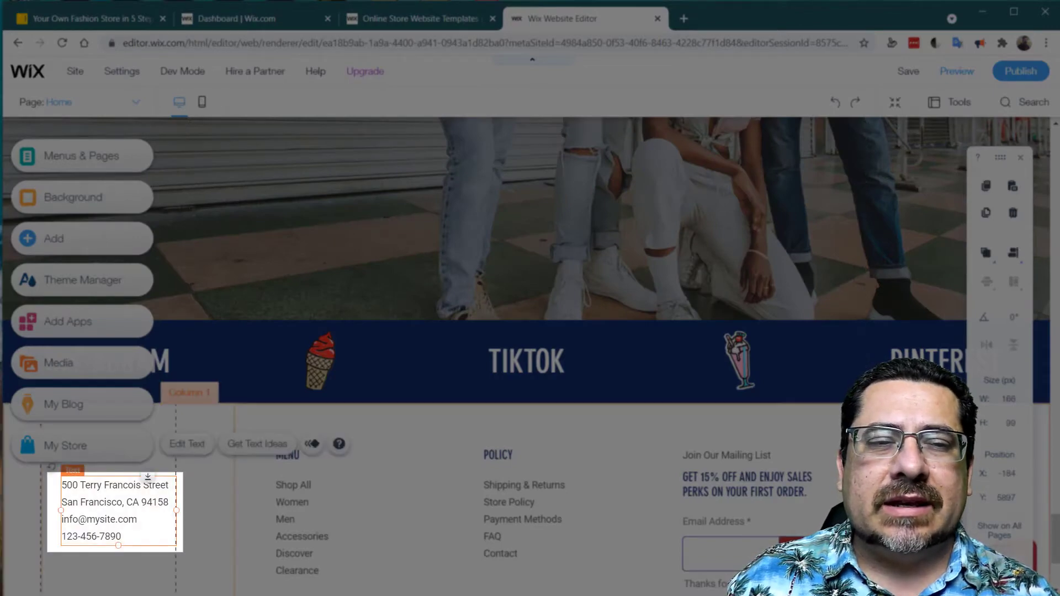
pyautogui.doubleClick(116, 503)
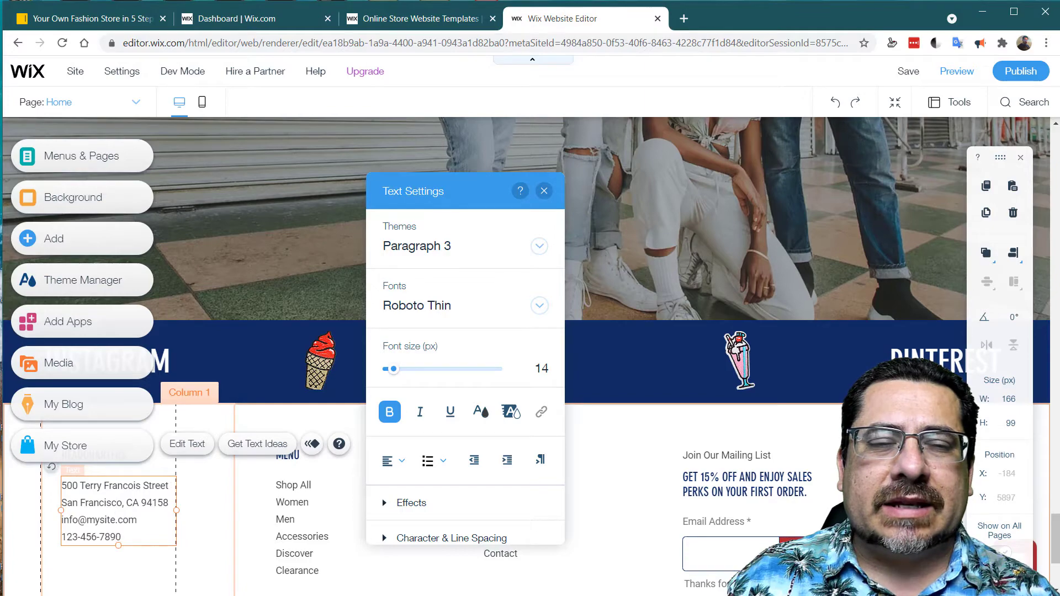
pyautogui.click(205, 499)
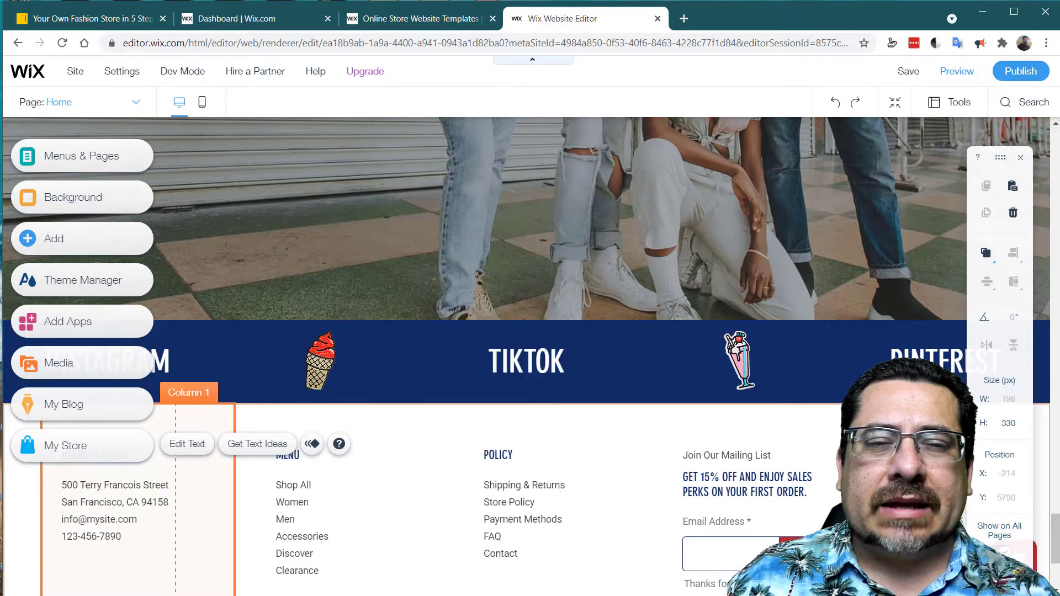
# - Inspect the editable elements at the very end of the footer by selecting the copyright line and the two columns around it
pyautogui.scroll(-3, 656, 474)
pyautogui.scroll(1, 651, 419)
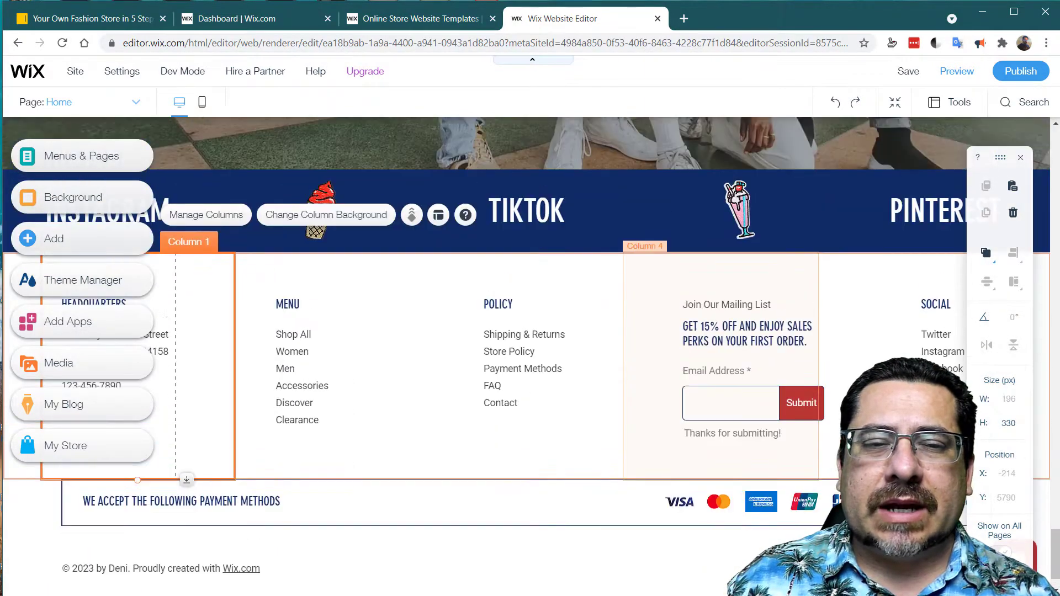
pyautogui.scroll(-1, 580, 478)
pyautogui.click(221, 512)
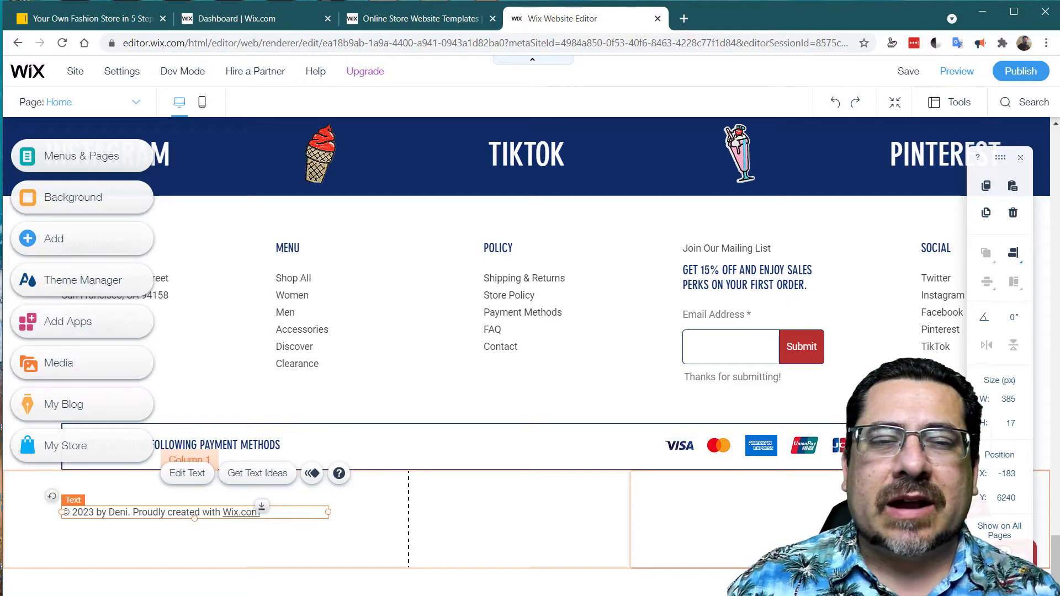
pyautogui.click(441, 528)
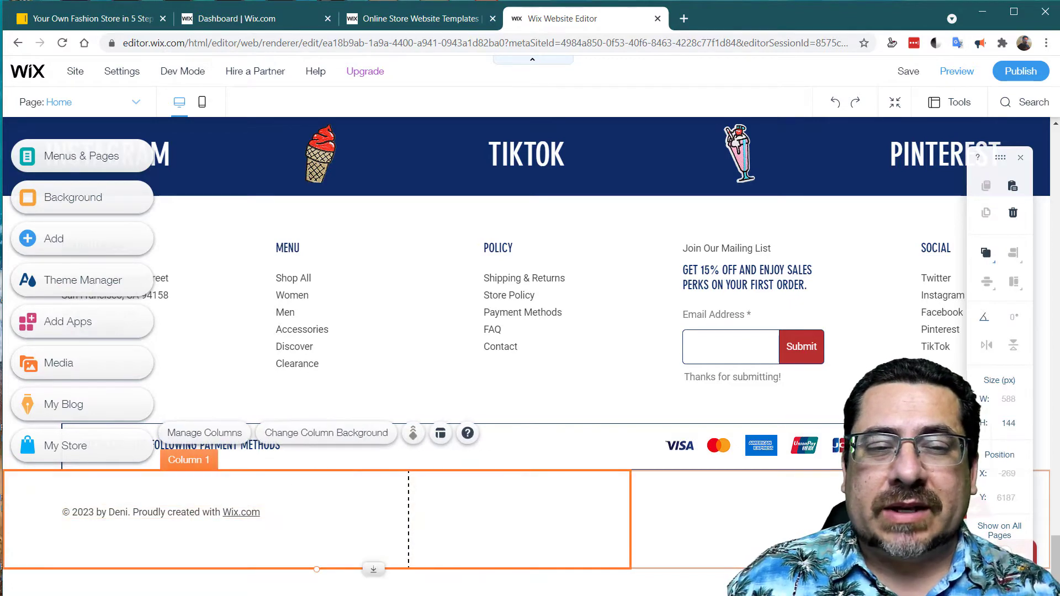
pyautogui.click(850, 520)
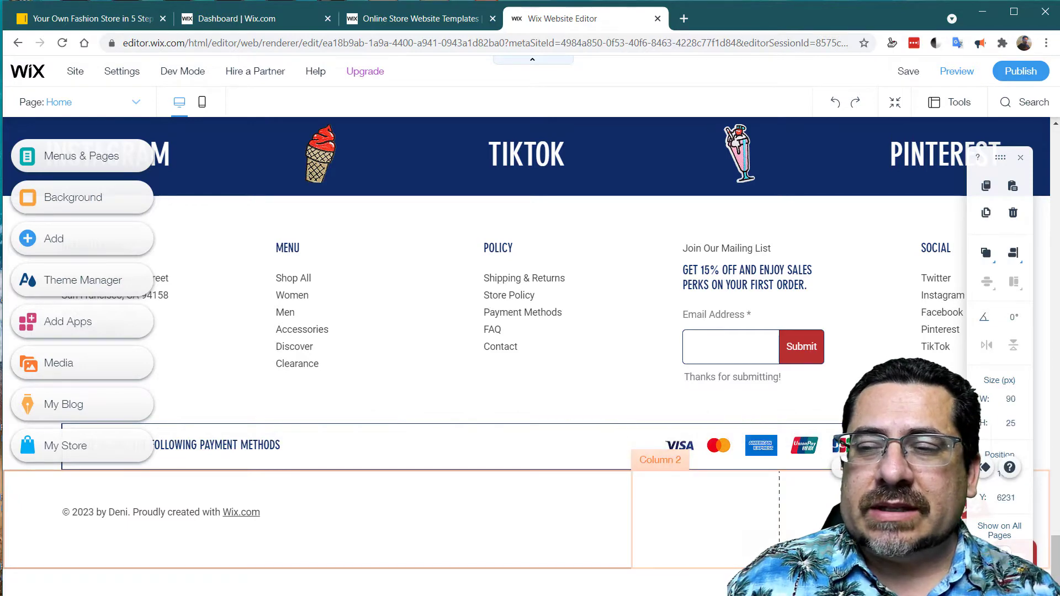
pyautogui.click(960, 509)
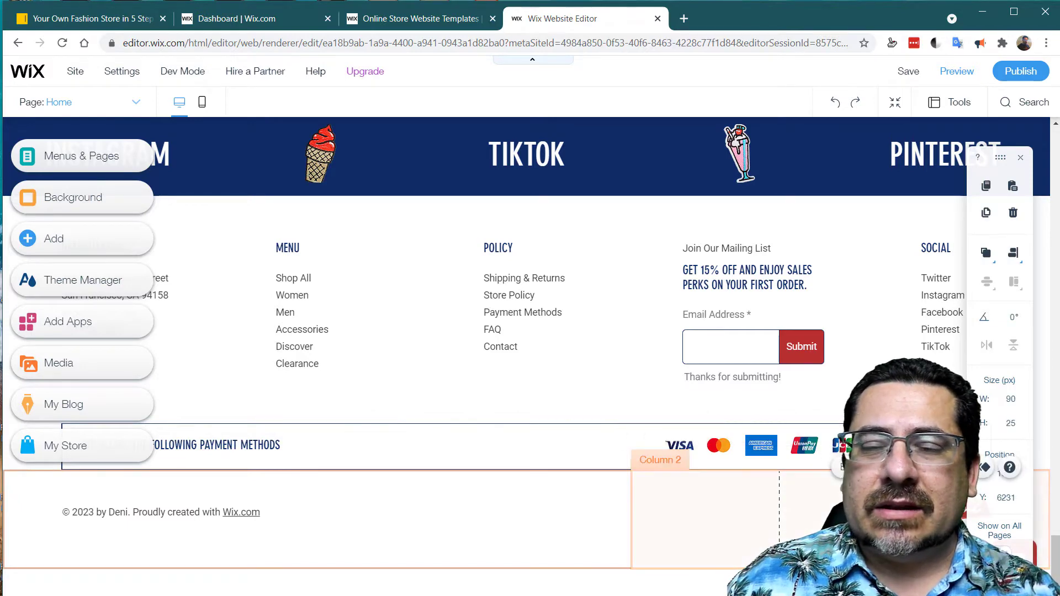
pyautogui.click(795, 521)
# - Return to the top of the home page and mark "1) Update the Contact Information" as done in the fashion store guide
pyautogui.scroll(12, 530, 519)
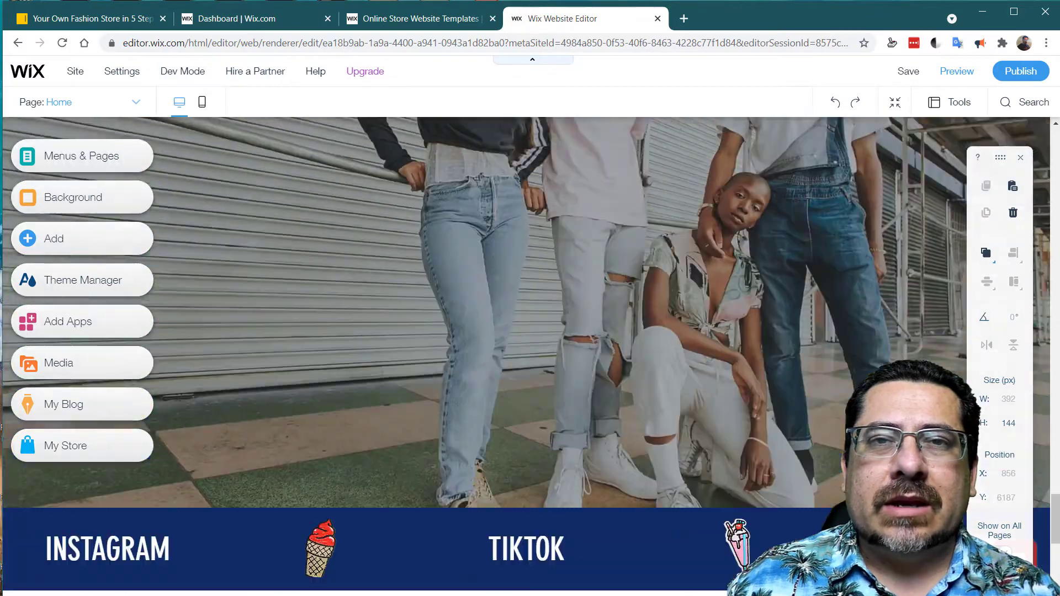
pyautogui.scroll(15, 481, 356)
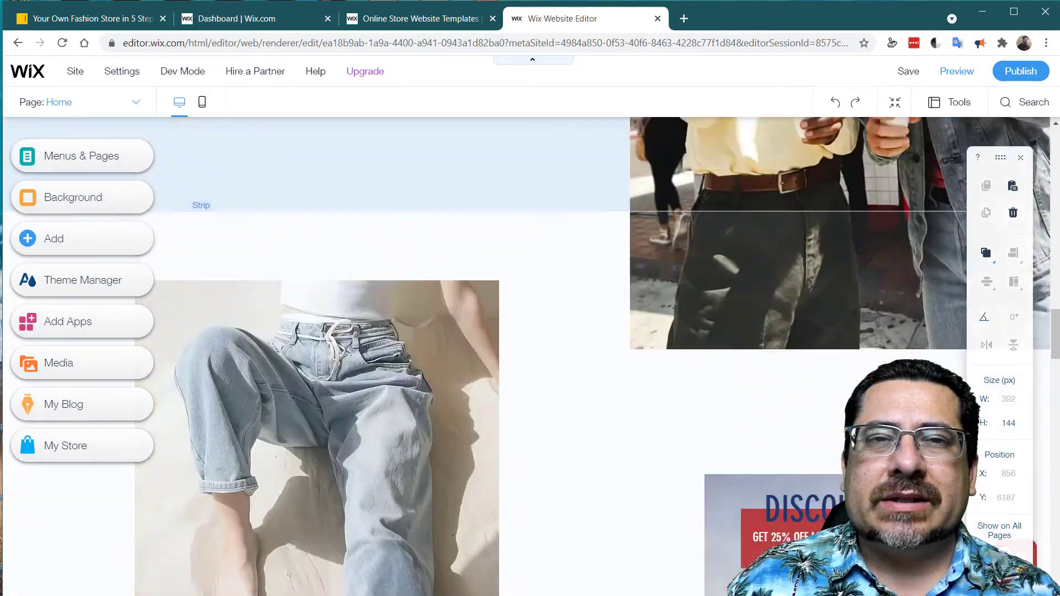
pyautogui.scroll(10, 530, 356)
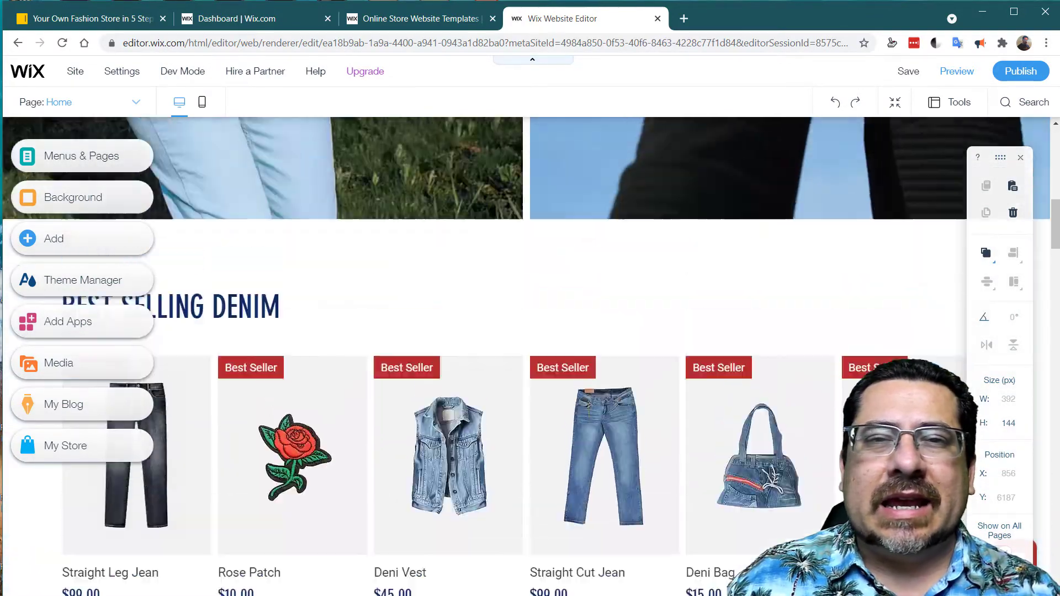
pyautogui.scroll(4, 530, 357)
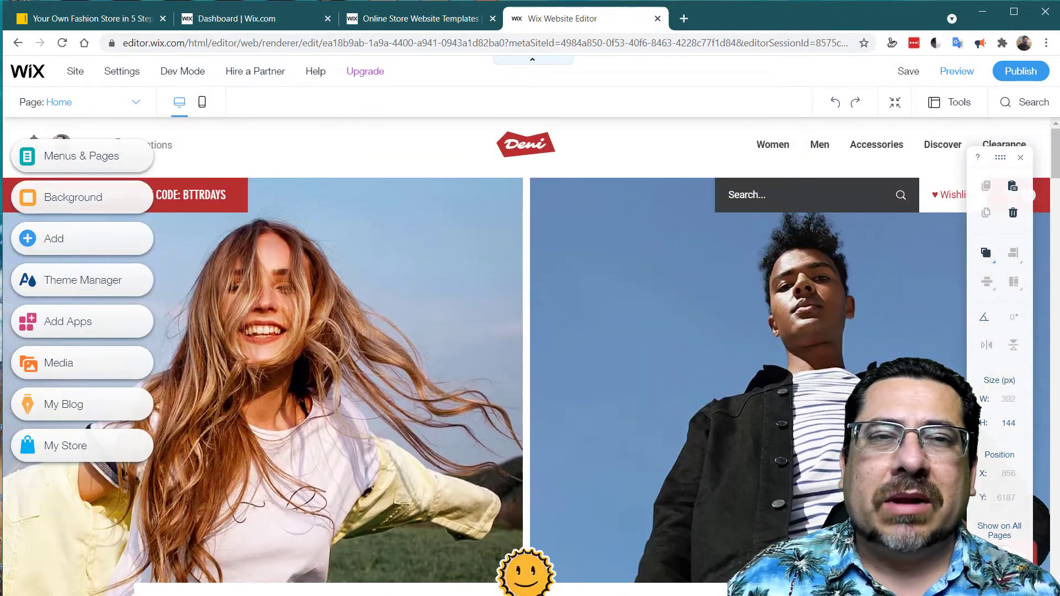
pyautogui.click(76, 19)
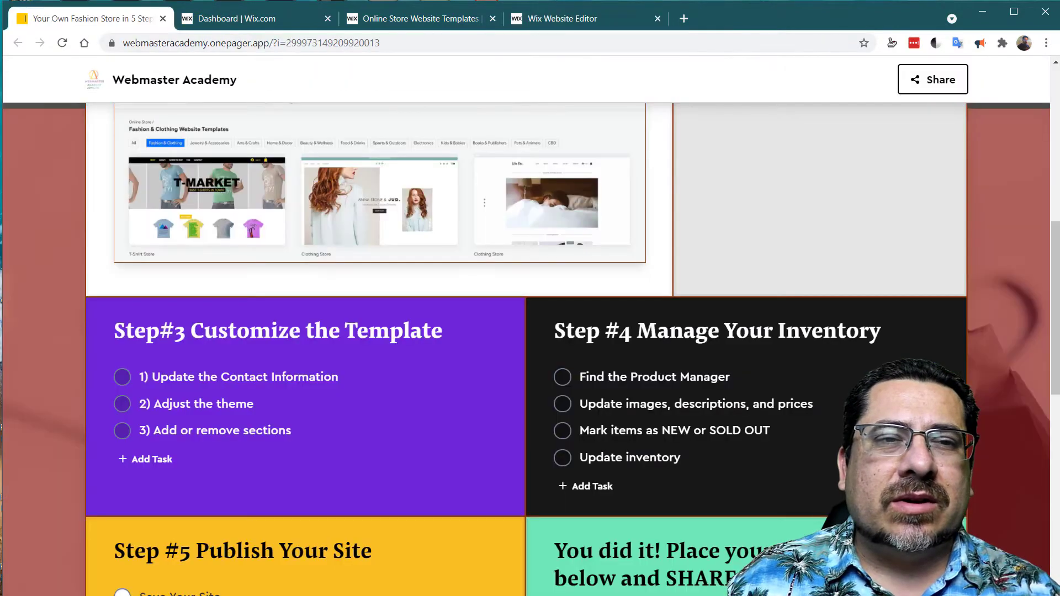
pyautogui.click(122, 377)
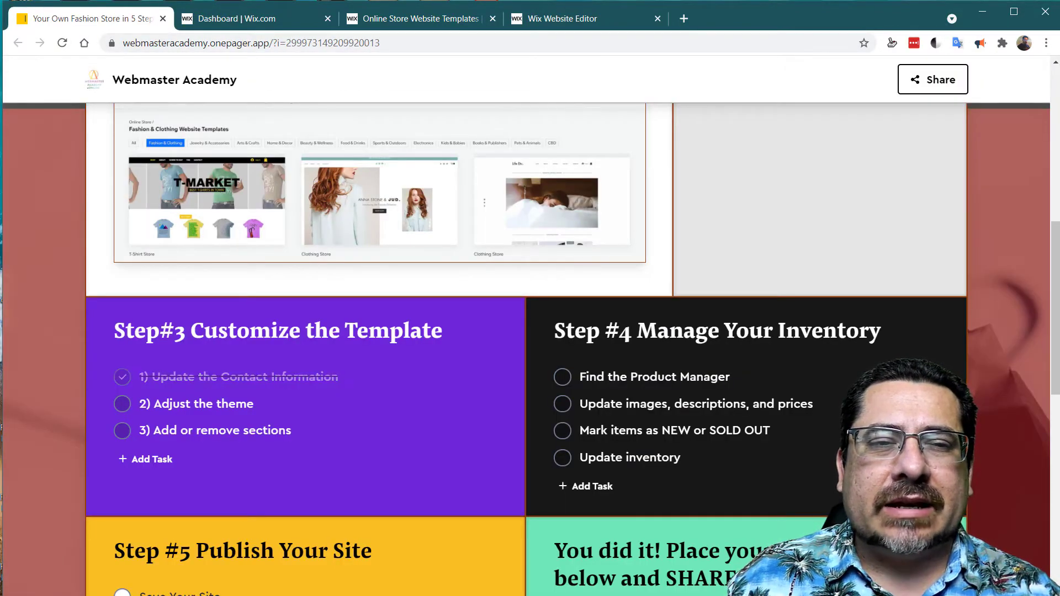
# - Switch back to the website editor and open the site's theme color settings
pyautogui.click(562, 18)
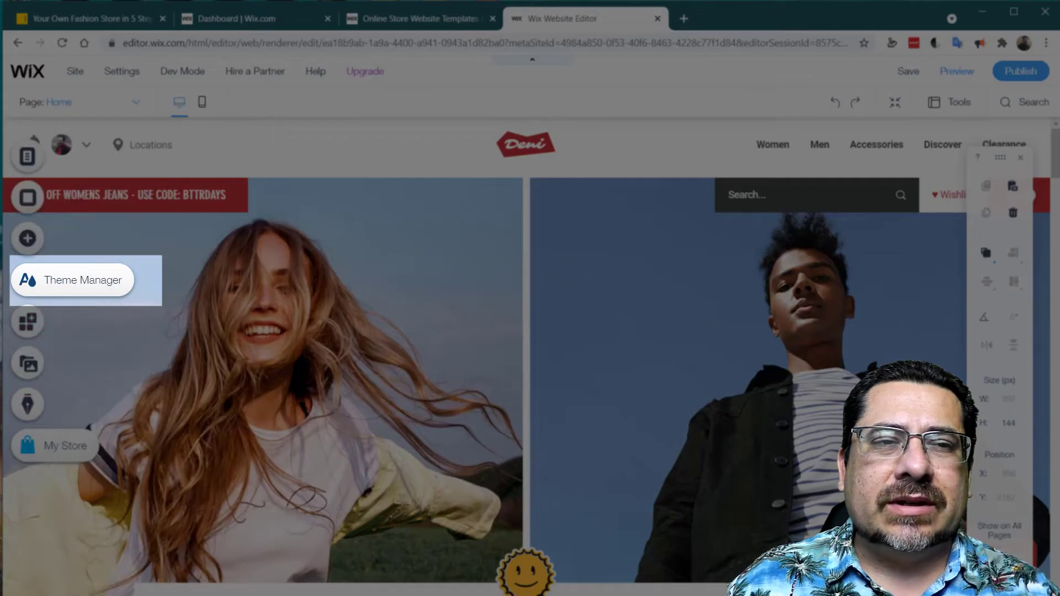
pyautogui.click(29, 280)
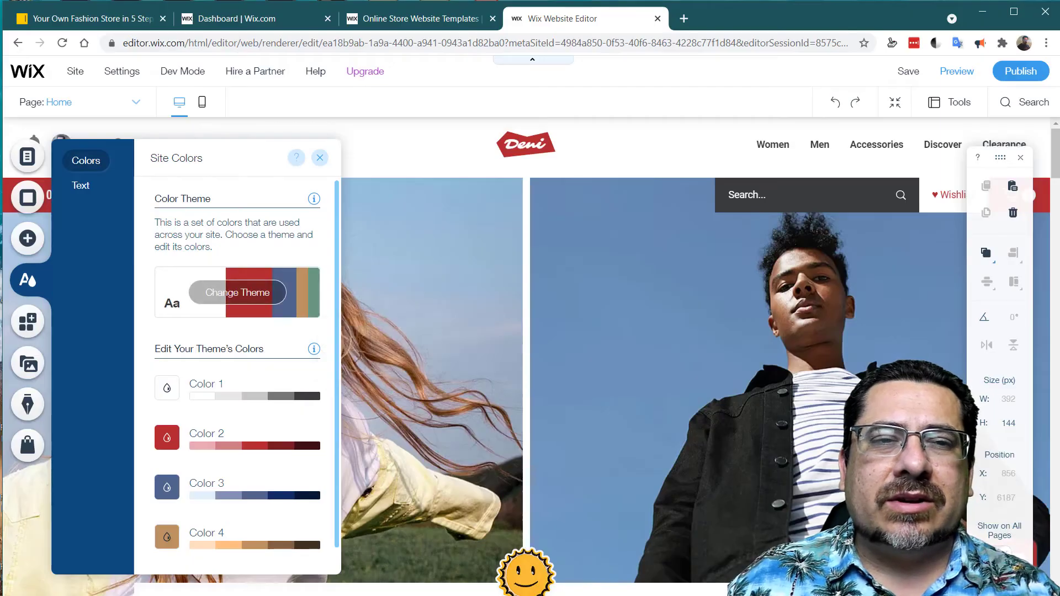
pyautogui.scroll(-1, 255, 372)
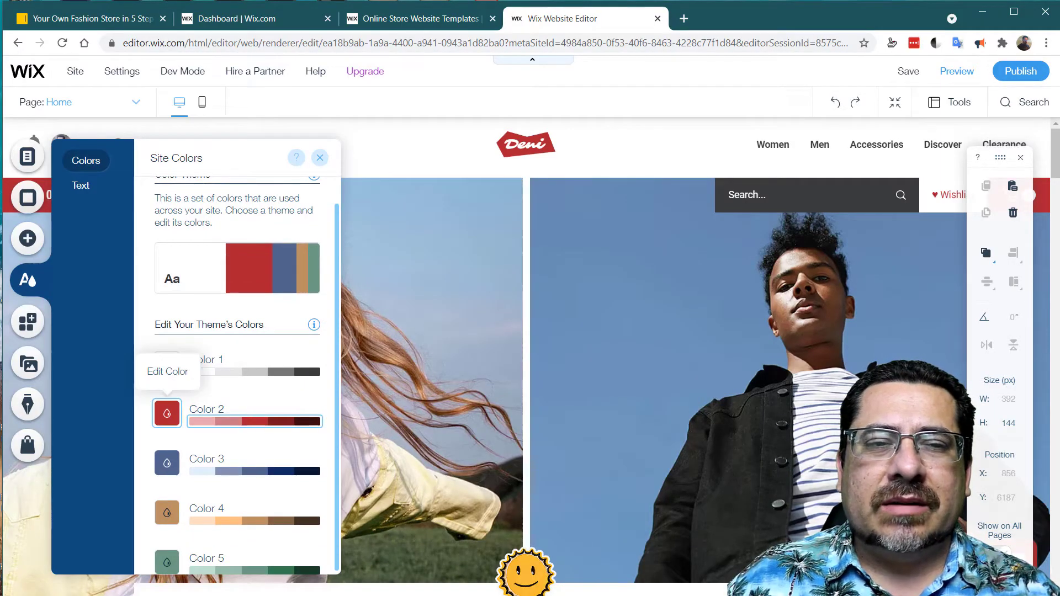
# - Try recoloring the theme's Color 2 to a muted olive green
pyautogui.click(167, 413)
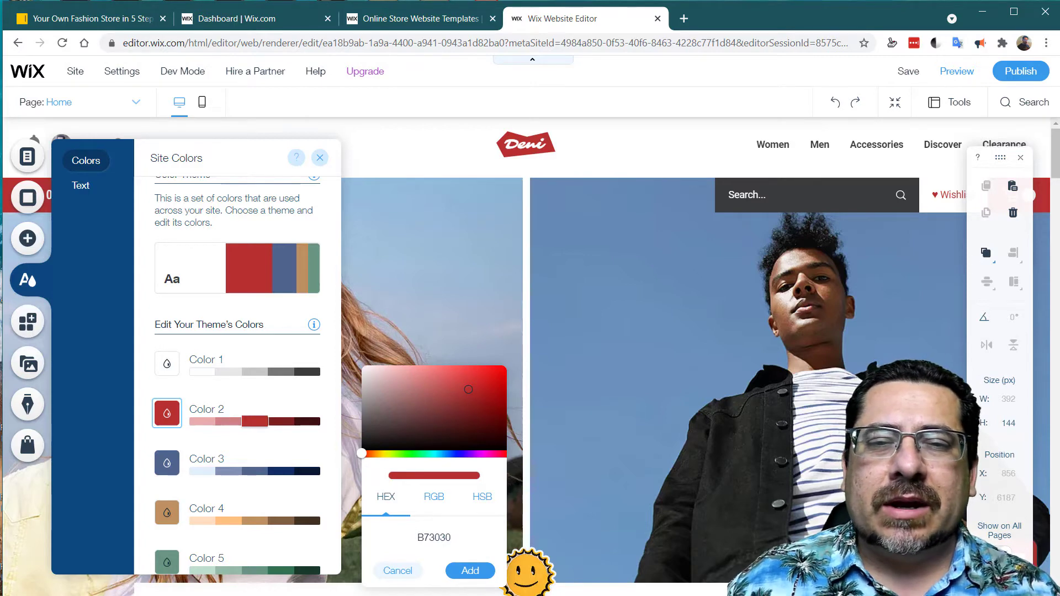
pyautogui.click(390, 406)
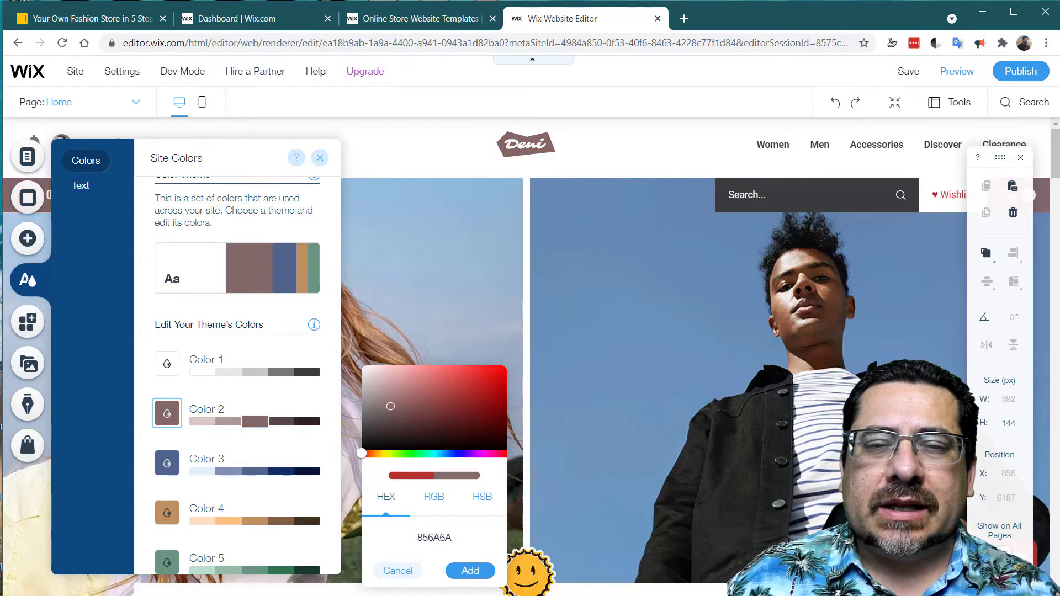
pyautogui.click(407, 414)
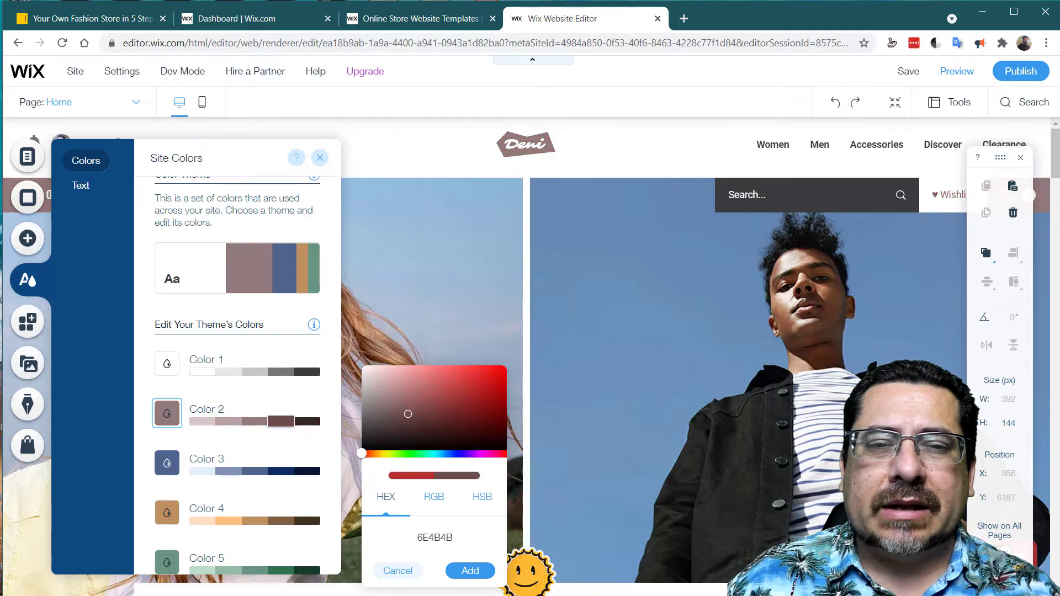
pyautogui.click(388, 453)
pyautogui.click(469, 570)
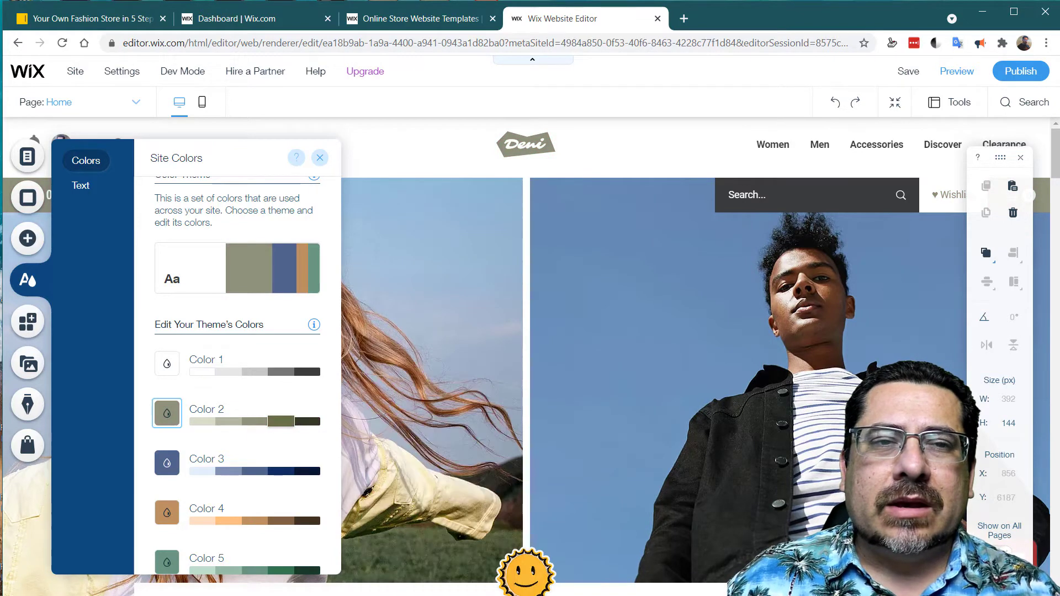
# - Apply the featured color theme with a cream base and blue, tan, orange and grey-green accents, and close the site colors
pyautogui.click(238, 268)
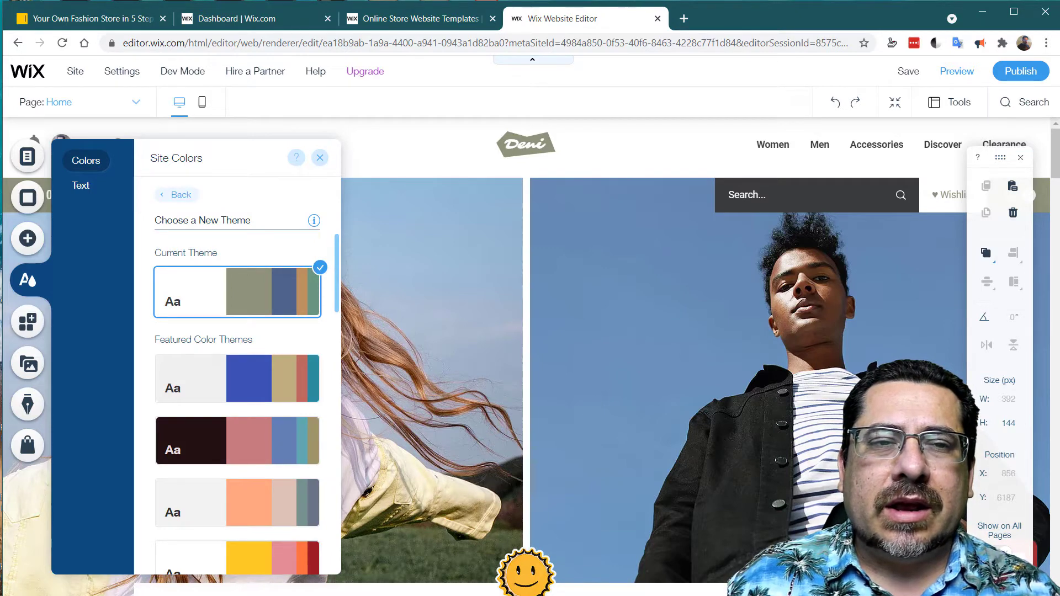
pyautogui.scroll(-1, 237, 359)
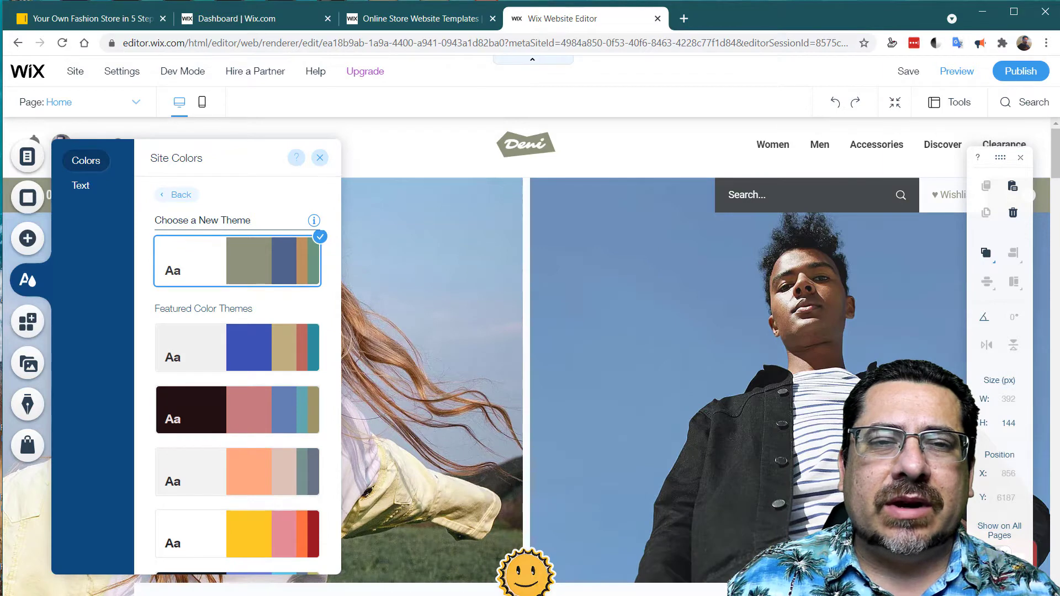
pyautogui.scroll(-1, 237, 387)
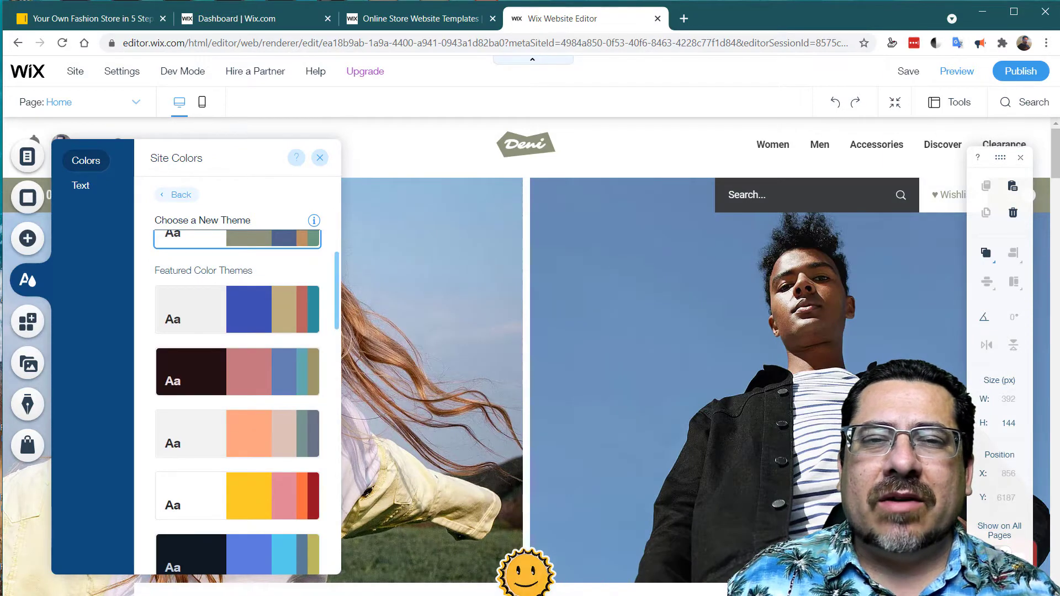
pyautogui.scroll(-1, 237, 386)
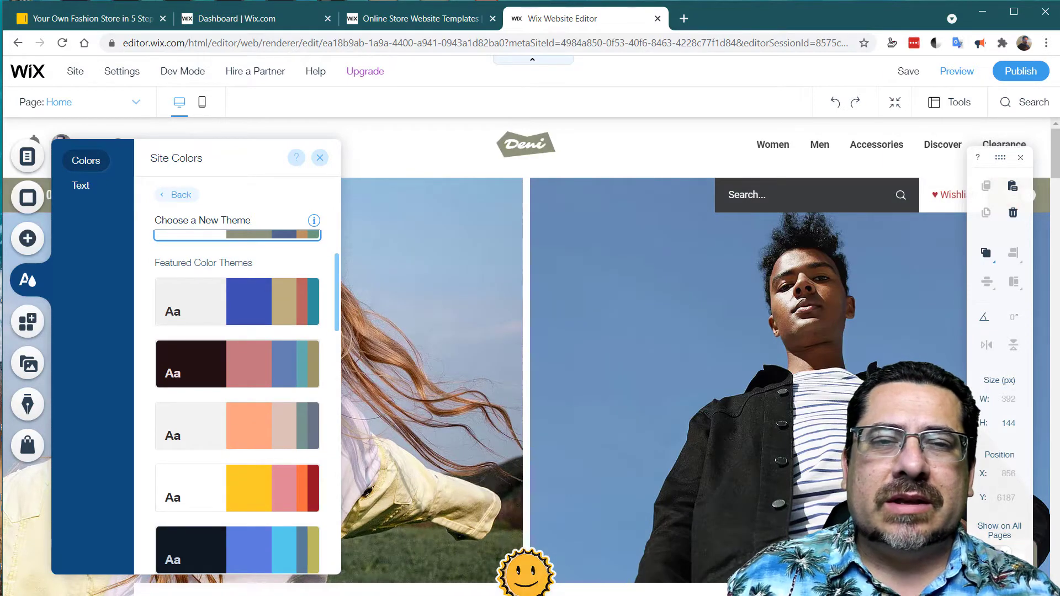
pyautogui.scroll(-5, 238, 386)
pyautogui.scroll(-3, 237, 386)
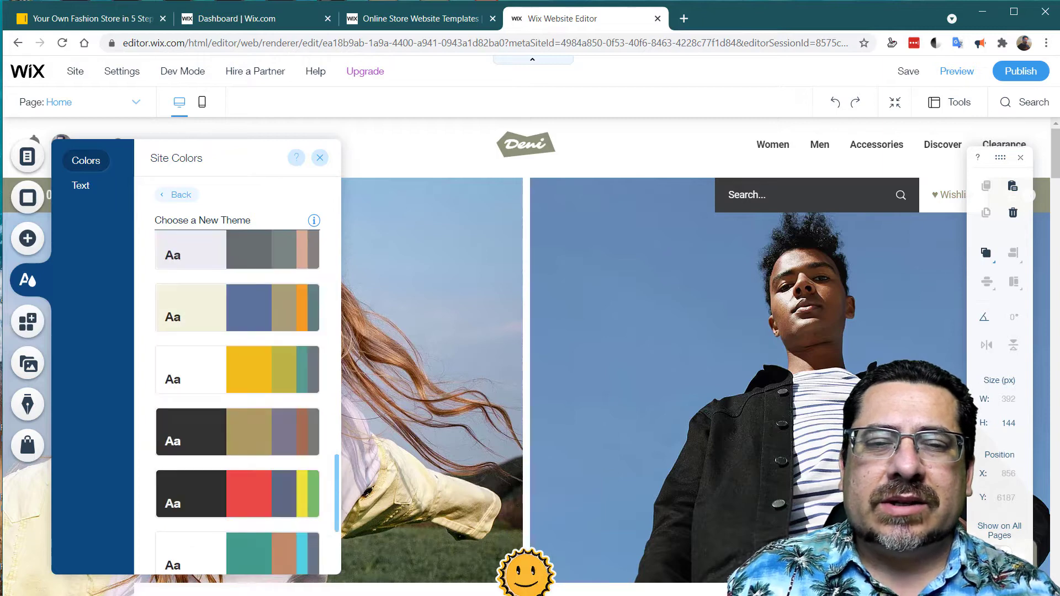
pyautogui.scroll(-1, 238, 458)
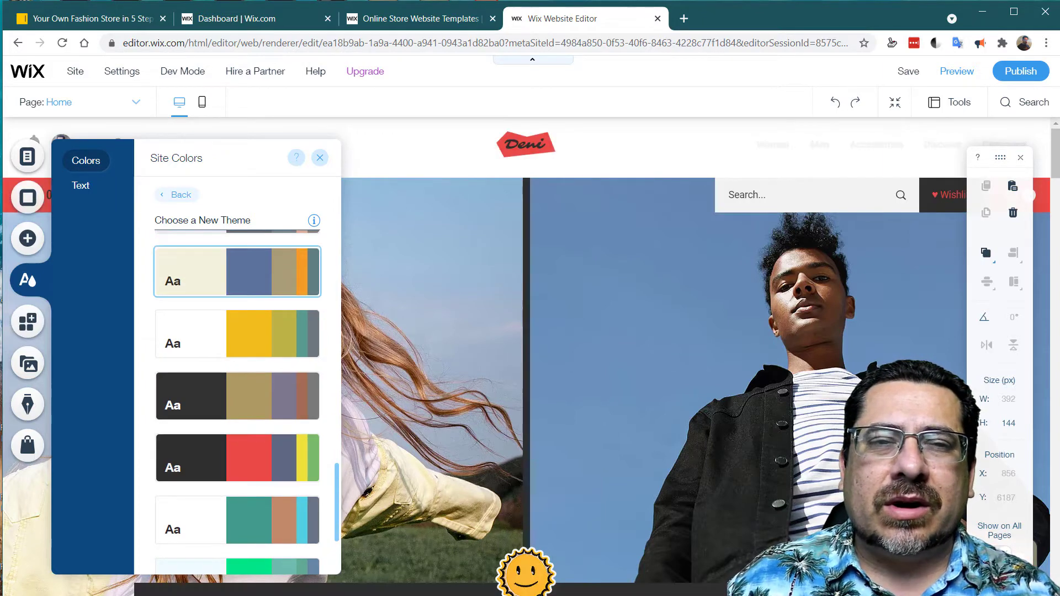
pyautogui.click(238, 272)
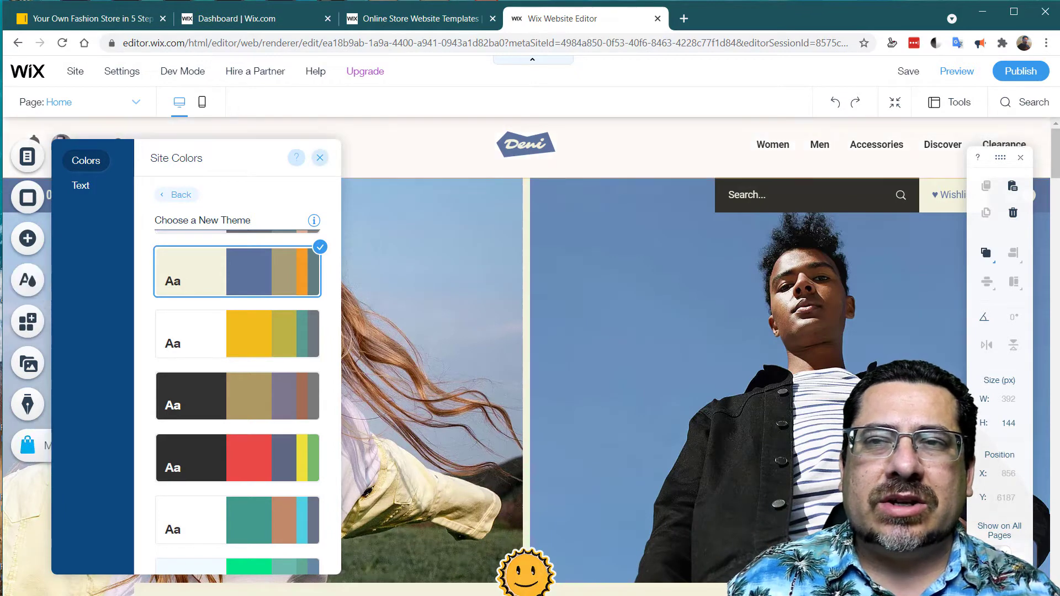
pyautogui.click(320, 158)
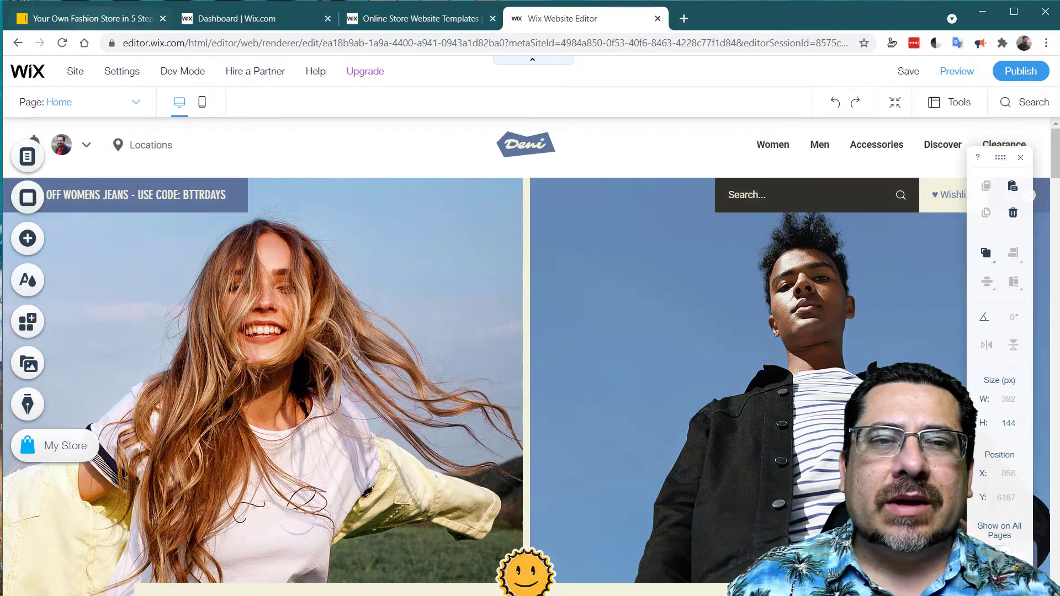
# - Mark "2) Adjust the theme" as done in the fashion store guide and return to the website editor
pyautogui.click(88, 18)
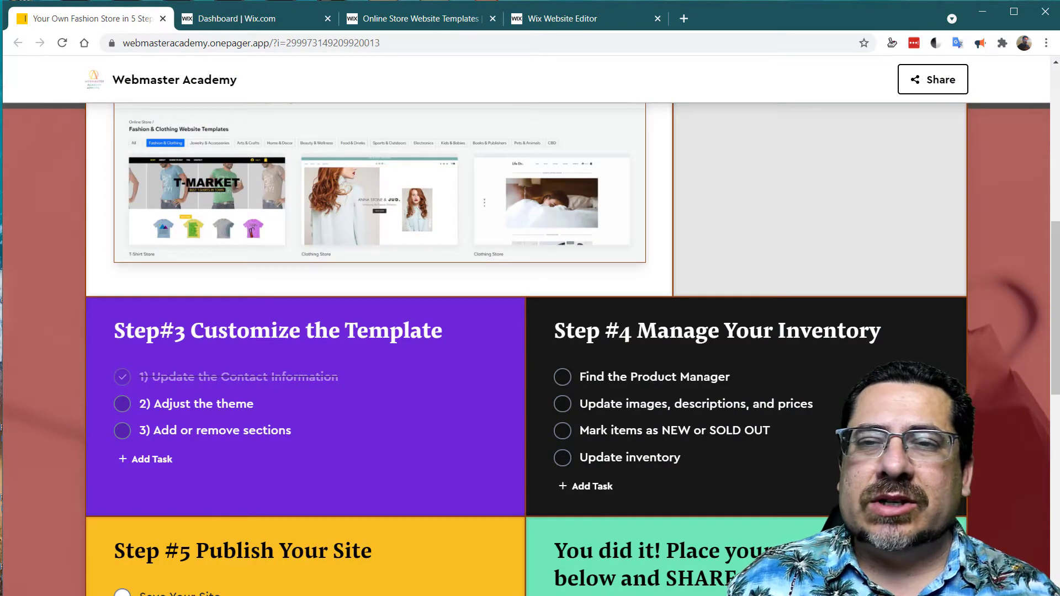
pyautogui.click(122, 404)
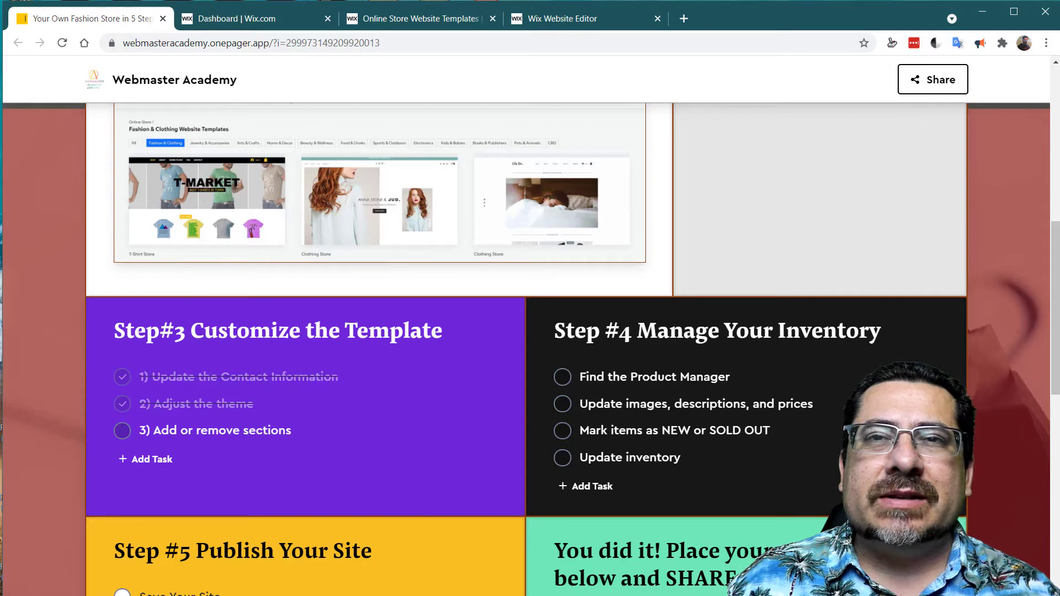
pyautogui.click(557, 18)
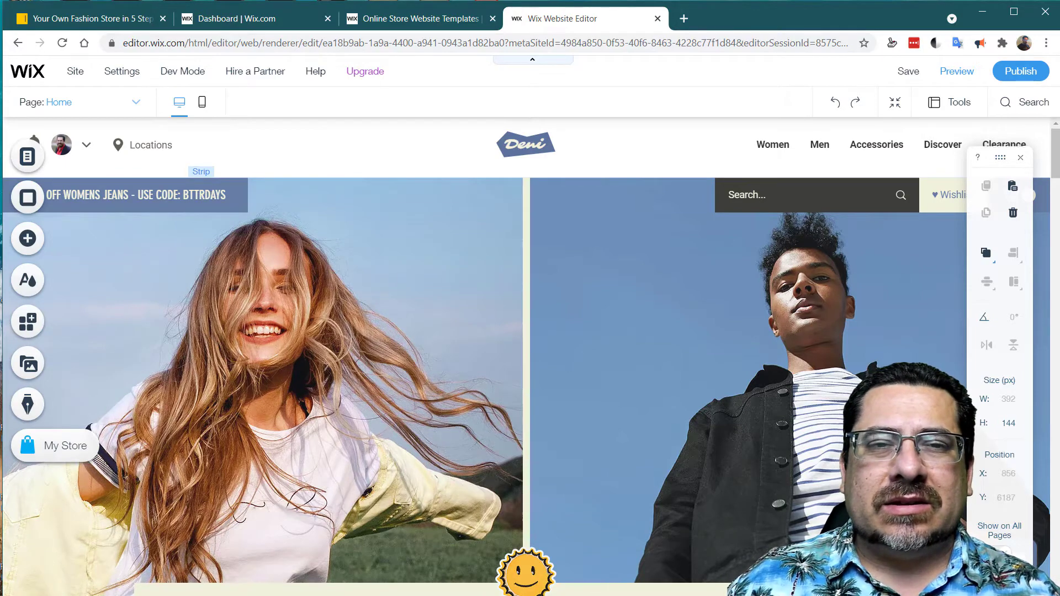
# - Browse the elements that can be added to the page, including Testimonials, Welcome and Services strips and decorative shapes
pyautogui.scroll(-10, 525, 356)
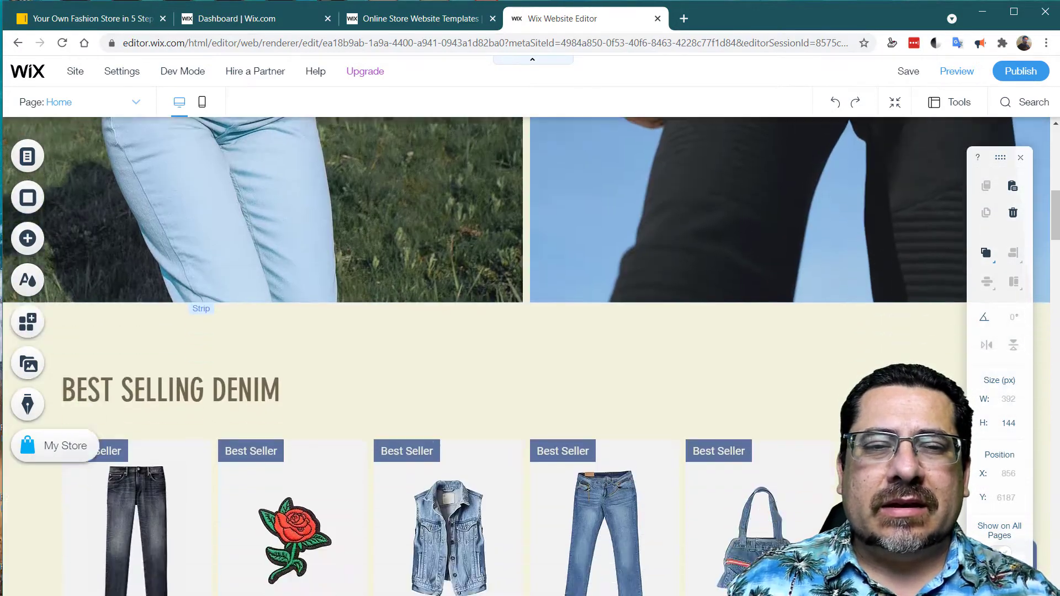
pyautogui.scroll(-1, 525, 356)
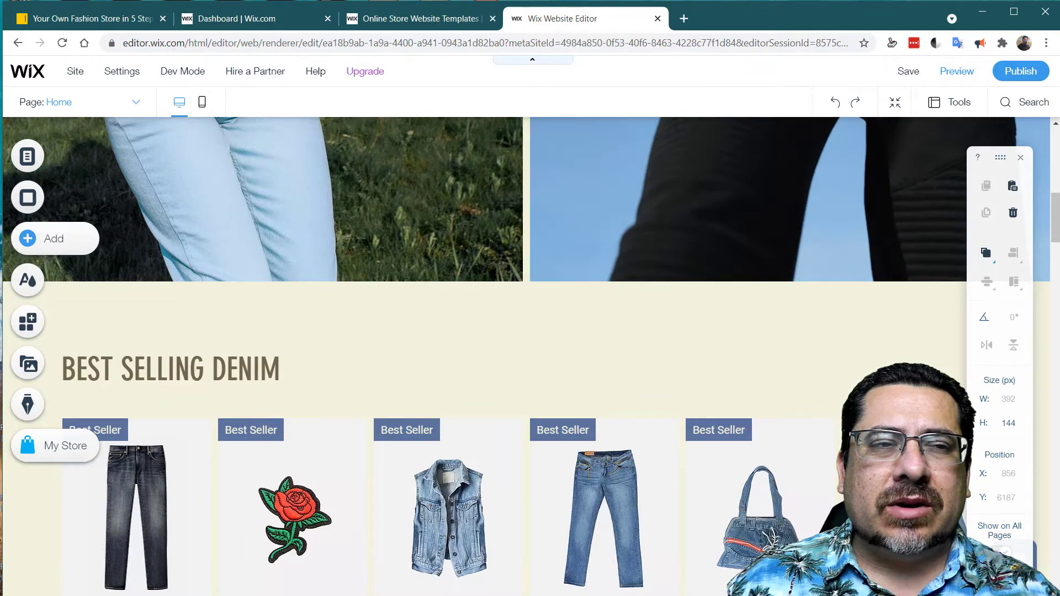
pyautogui.click(28, 238)
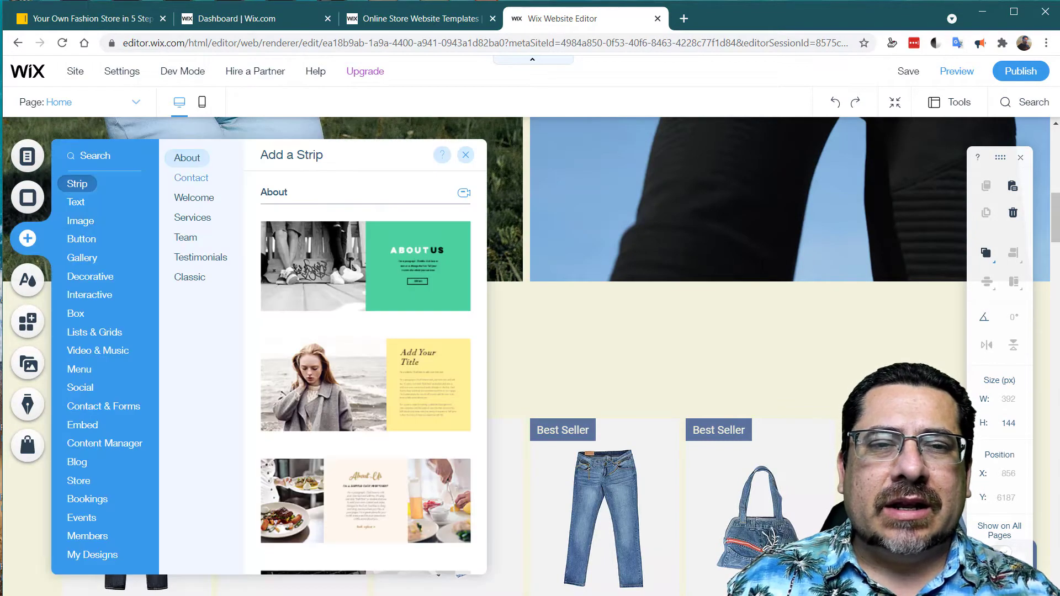
pyautogui.click(201, 257)
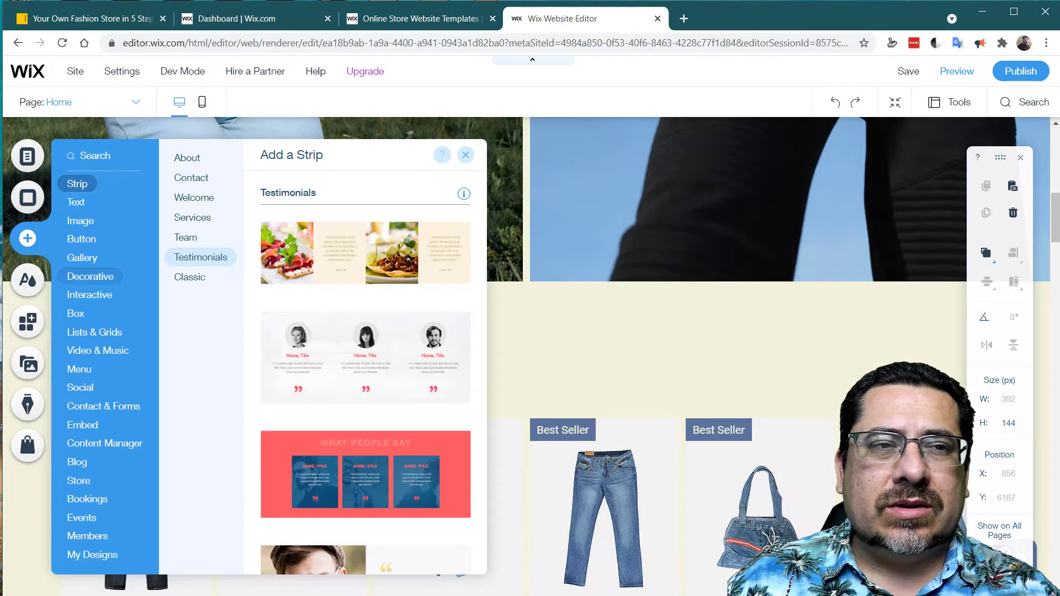
pyautogui.click(90, 277)
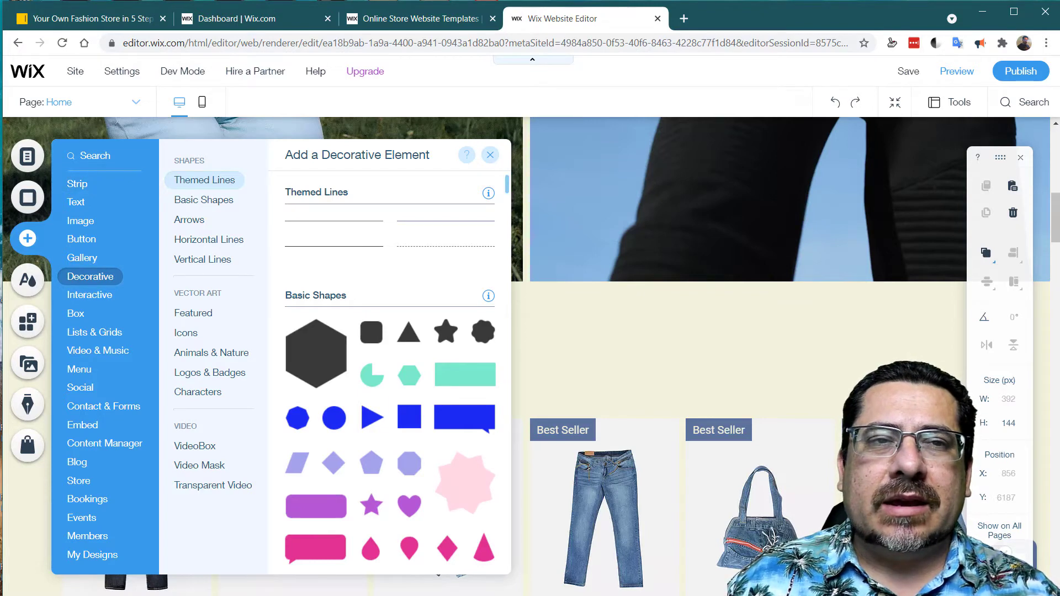
pyautogui.click(77, 183)
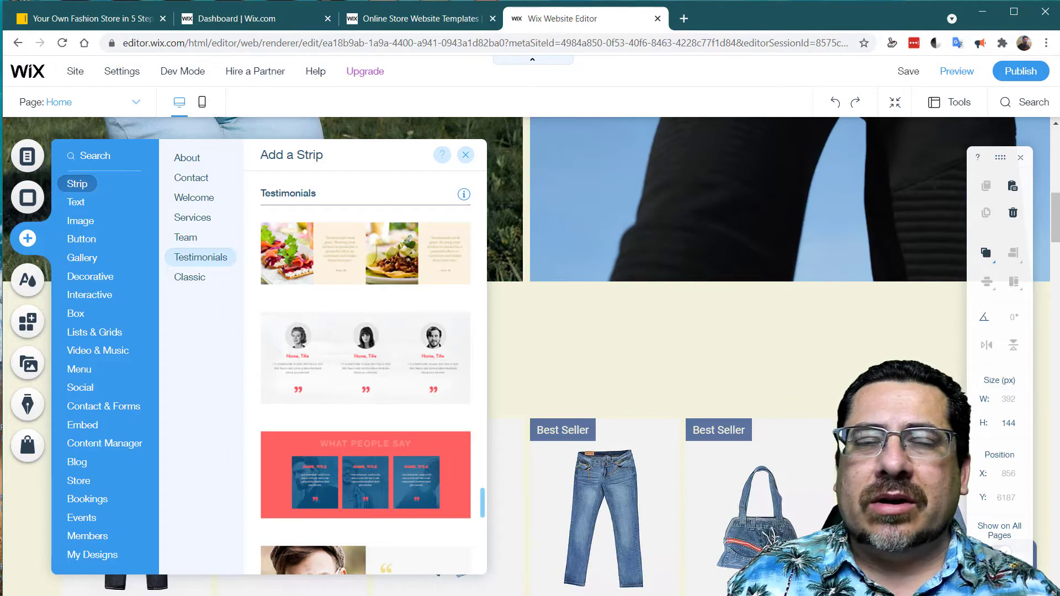
pyautogui.click(193, 197)
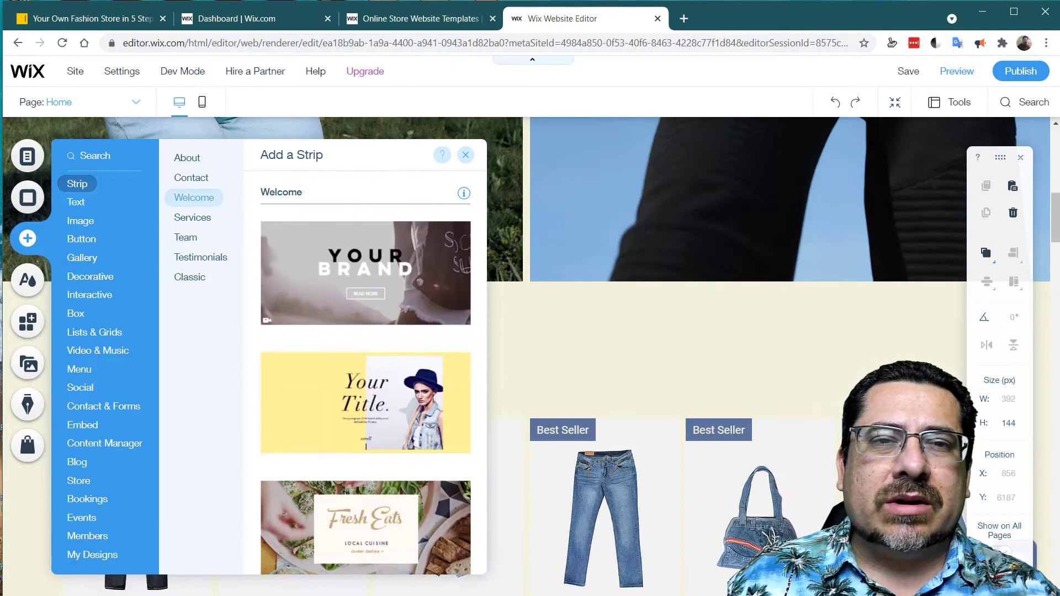
pyautogui.click(192, 218)
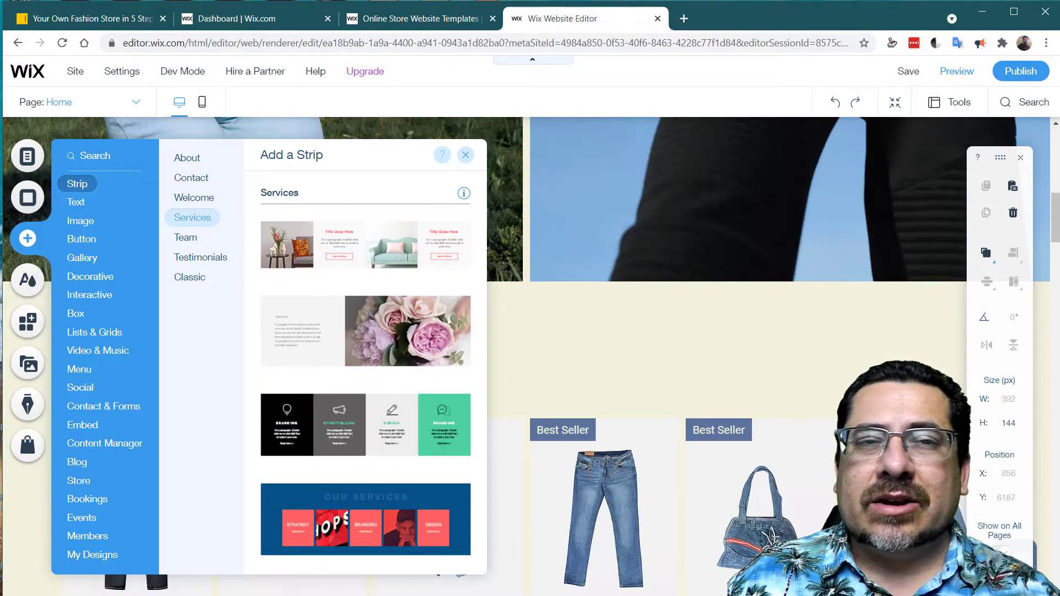
# - Add the four-column "Our Team" strip from the Team designs between the hero images and the Best Selling Denim section
pyautogui.click(201, 257)
pyautogui.click(185, 238)
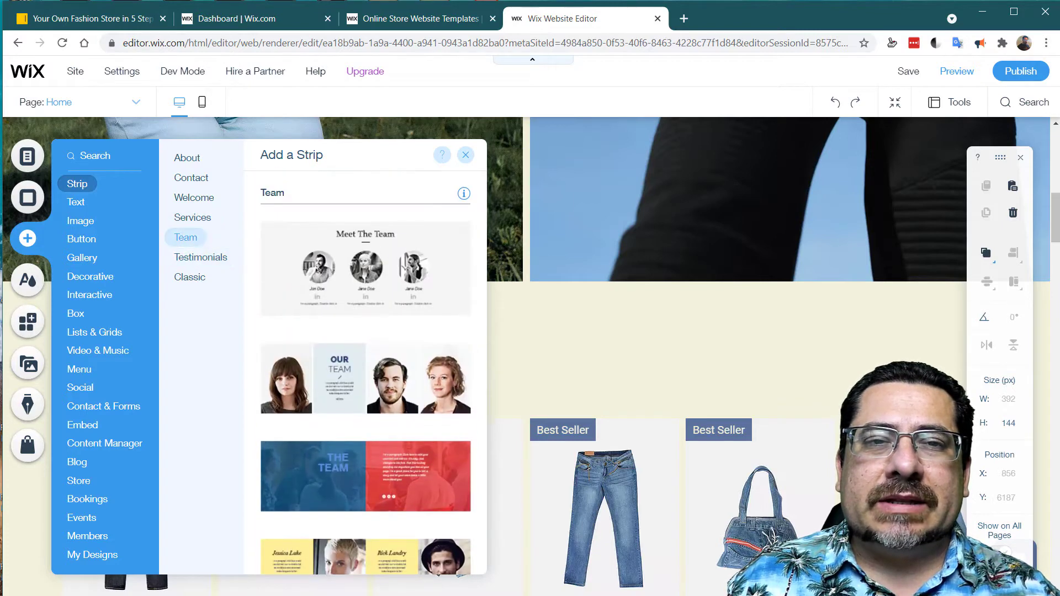
pyautogui.scroll(-5, 366, 359)
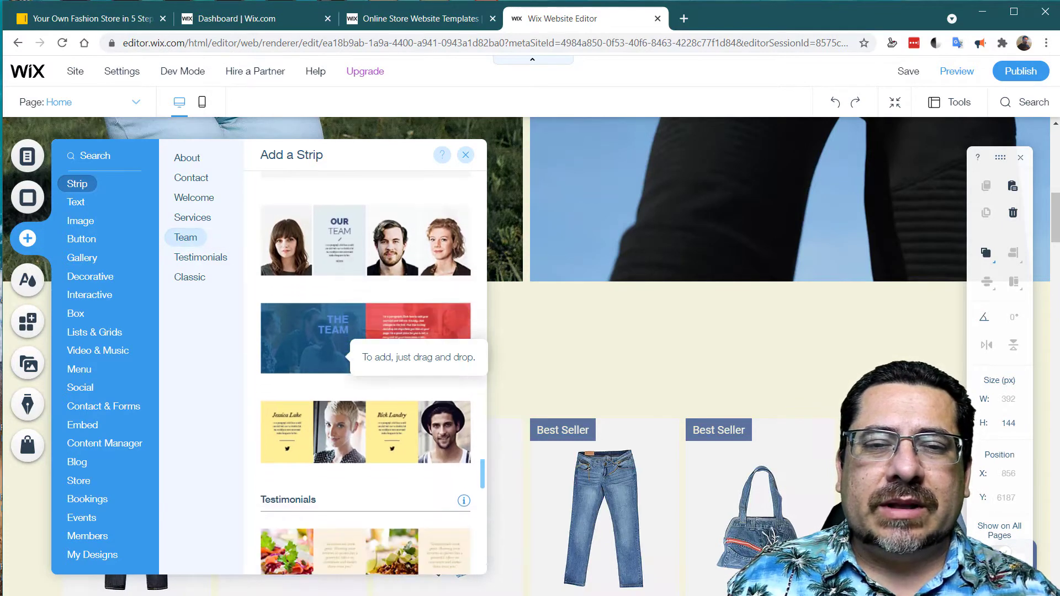
pyautogui.scroll(4, 365, 372)
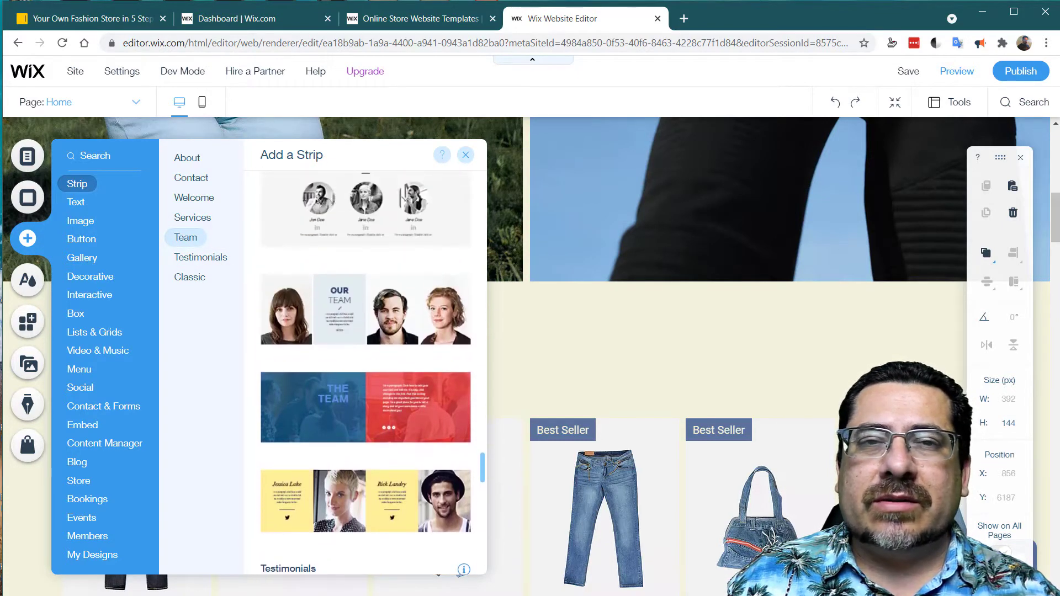
pyautogui.scroll(-1, 366, 373)
pyautogui.click(365, 241)
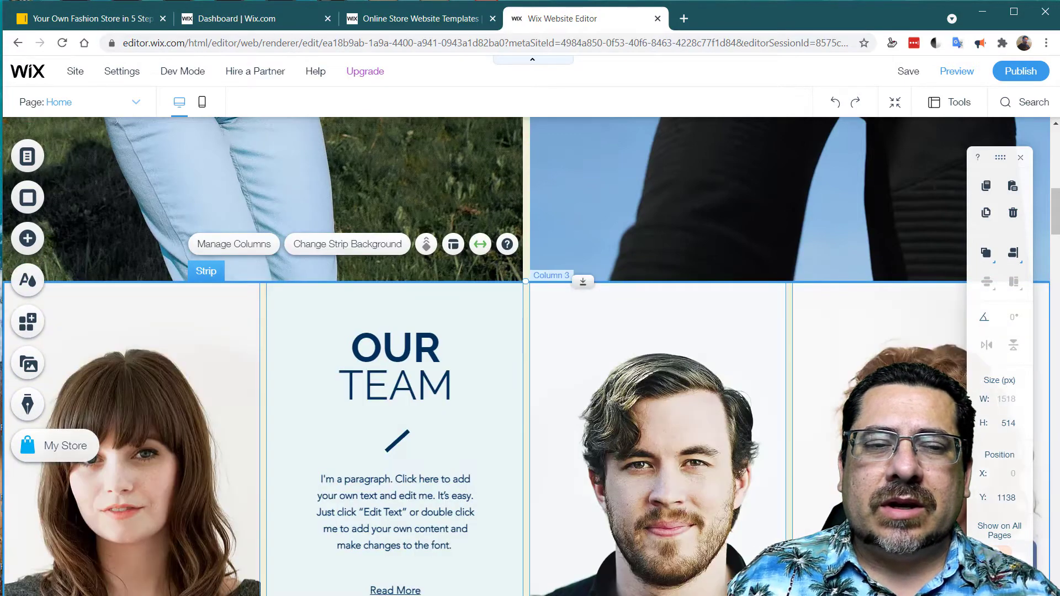
# - Examine how the "Our Team" strip fits above the Best Selling Denim section and inspect each of its columns
pyautogui.scroll(-5, 530, 354)
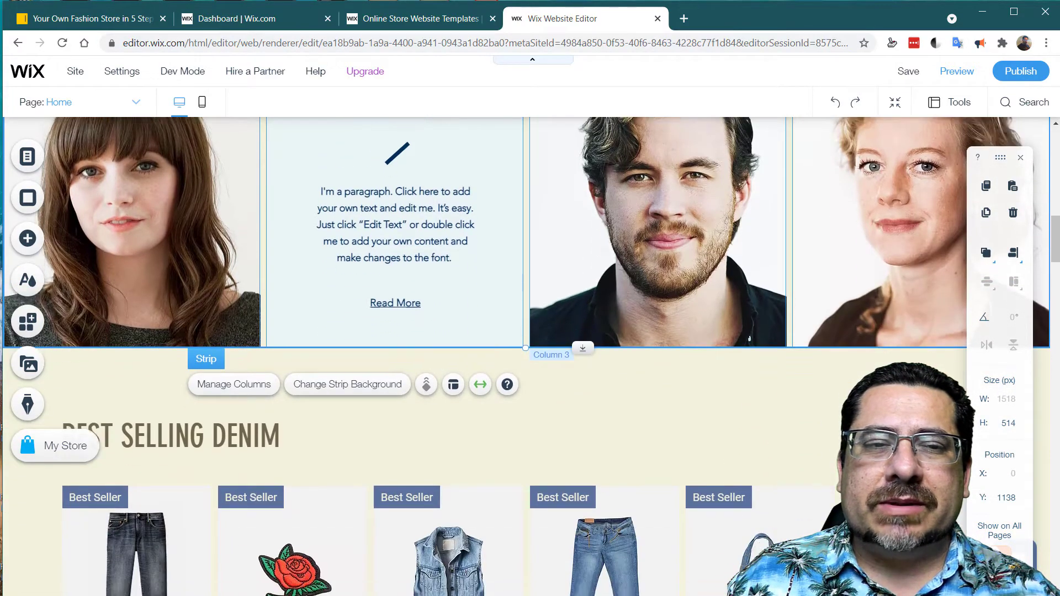
pyautogui.scroll(-2, 530, 353)
pyautogui.scroll(5, 530, 353)
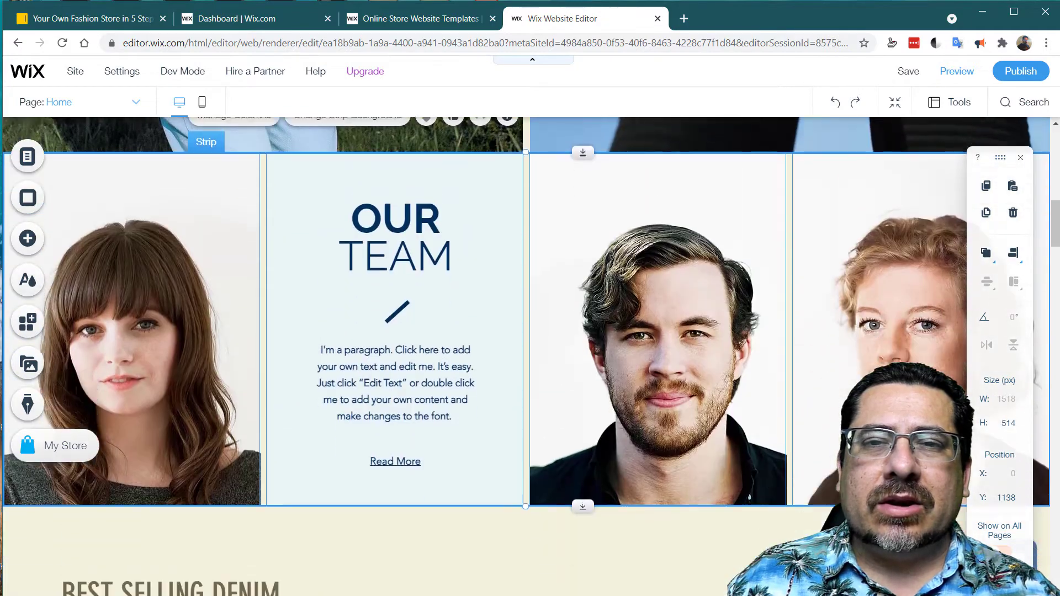
pyautogui.scroll(-1, 530, 353)
pyautogui.click(132, 237)
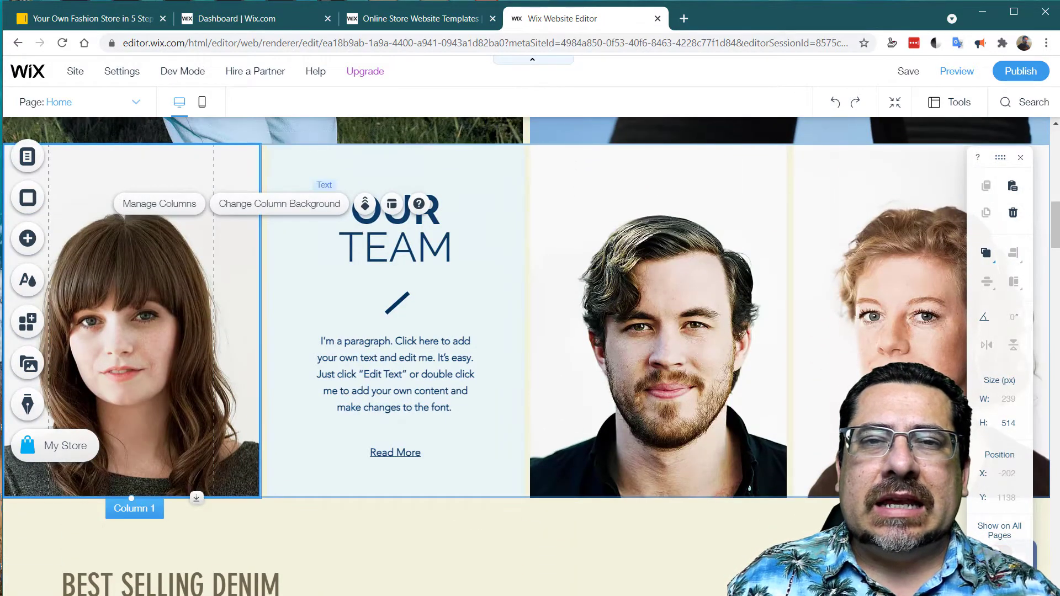
pyautogui.click(396, 240)
pyautogui.click(645, 257)
pyautogui.click(872, 276)
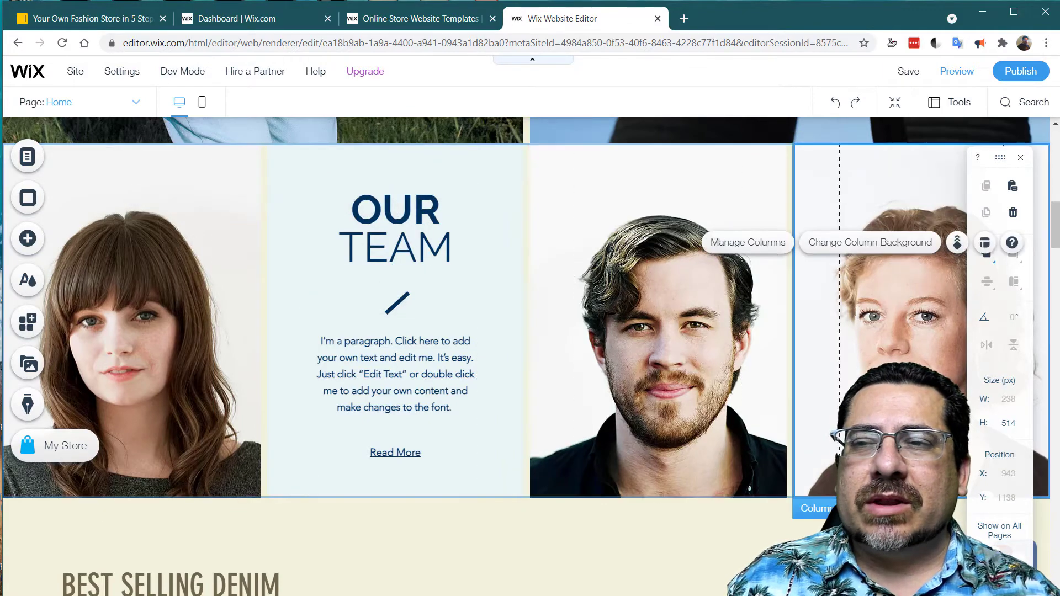
# - Delete the whole "Our Team" strip from the home page
pyautogui.scroll(15, 530, 353)
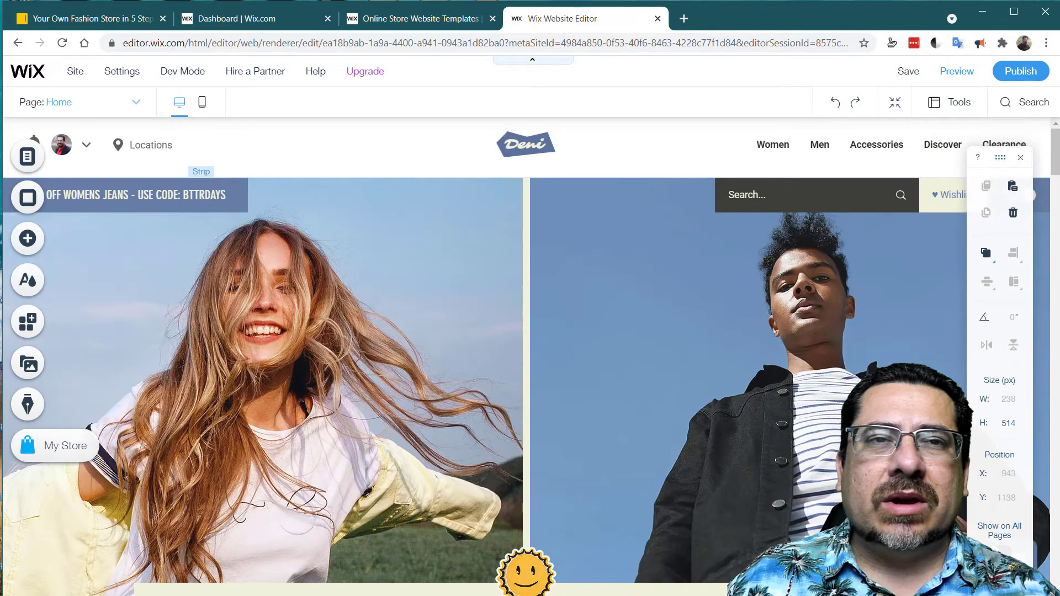
pyautogui.scroll(-7, 839, 497)
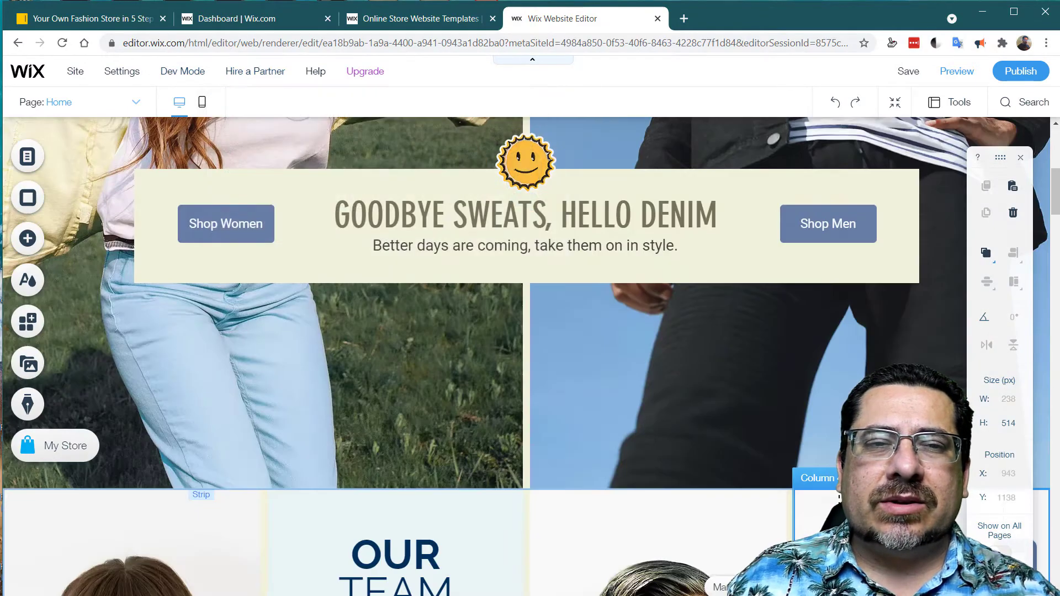
pyautogui.scroll(-5, 530, 353)
pyautogui.click(149, 354)
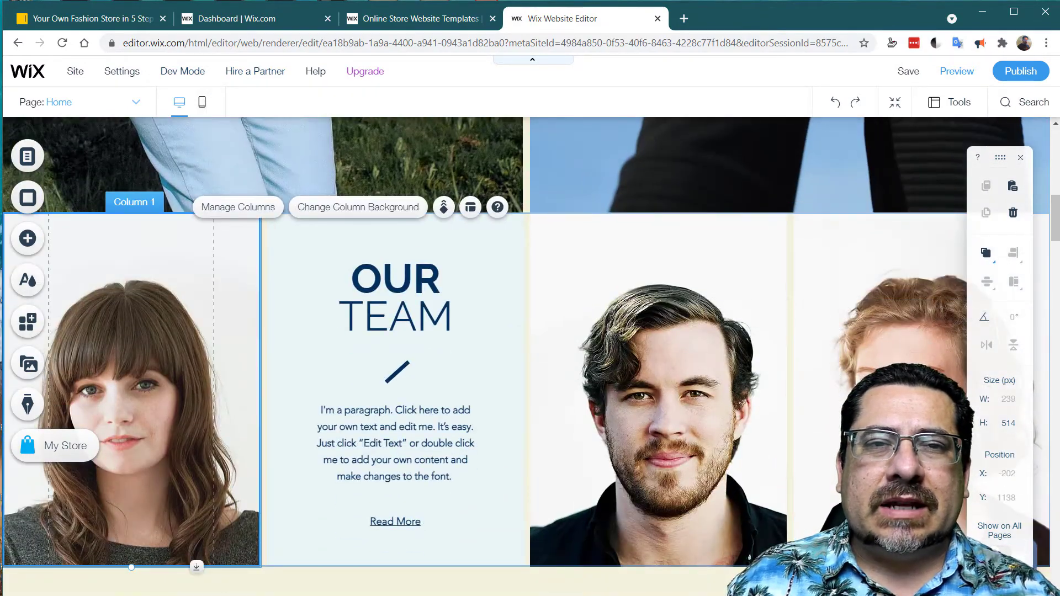
pyautogui.click(658, 354)
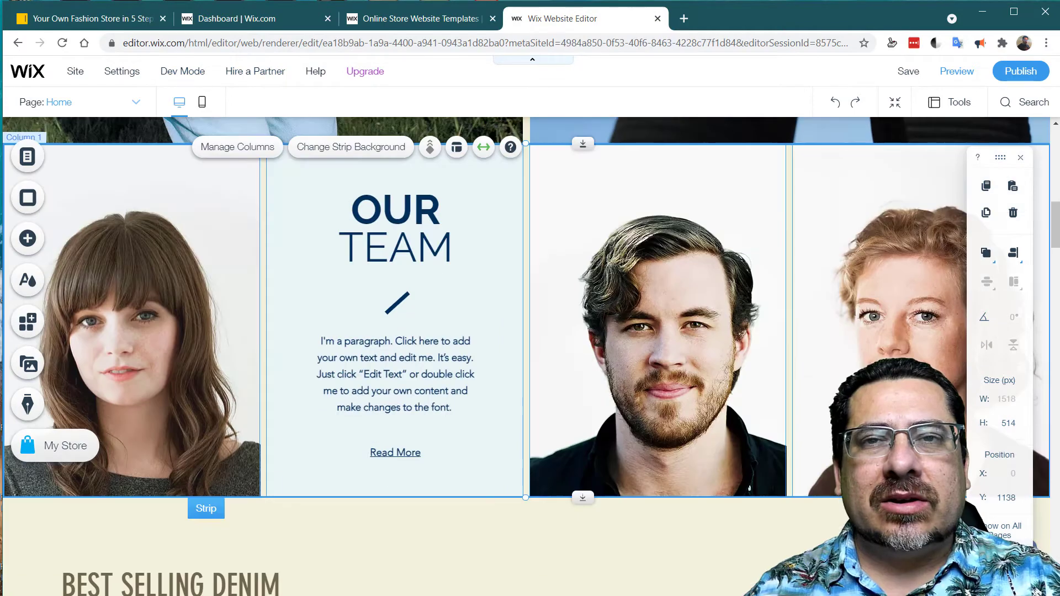
pyautogui.press('Delete')
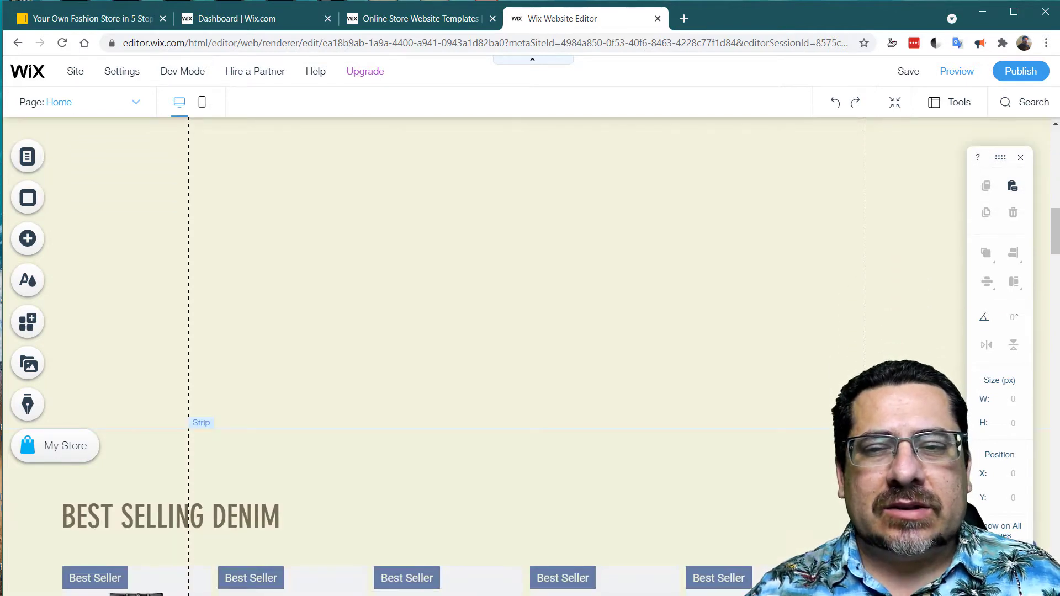
# - Move the Best Selling Denim strip up to Y 1138 so it closes the gap below the hero images
pyautogui.click(605, 502)
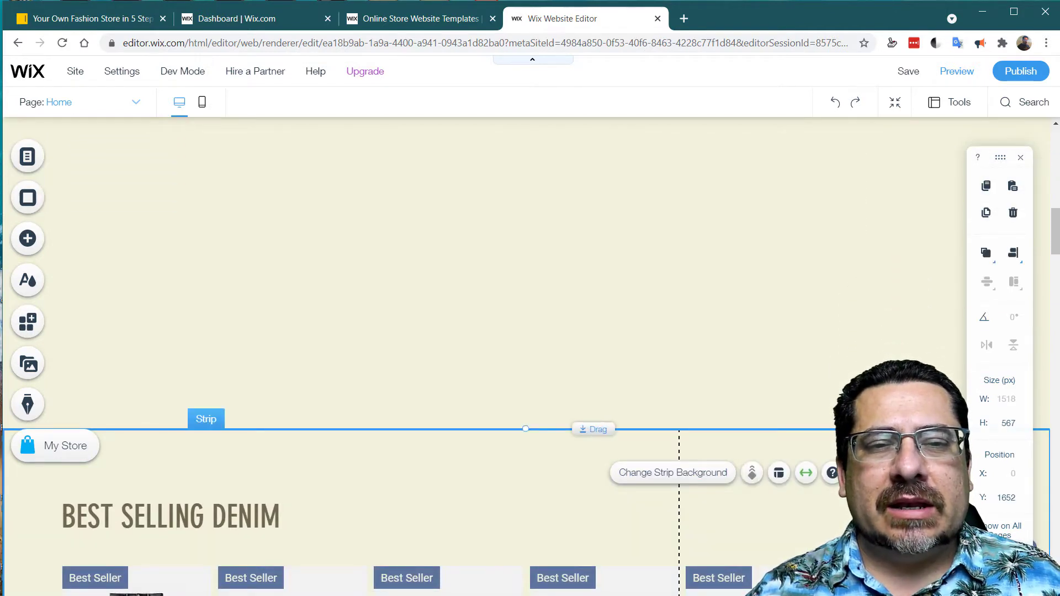
pyautogui.moveTo(583, 429); pyautogui.dragTo(583, 159)
pyautogui.scroll(2, 583, 159)
pyautogui.scroll(2, 583, 159)
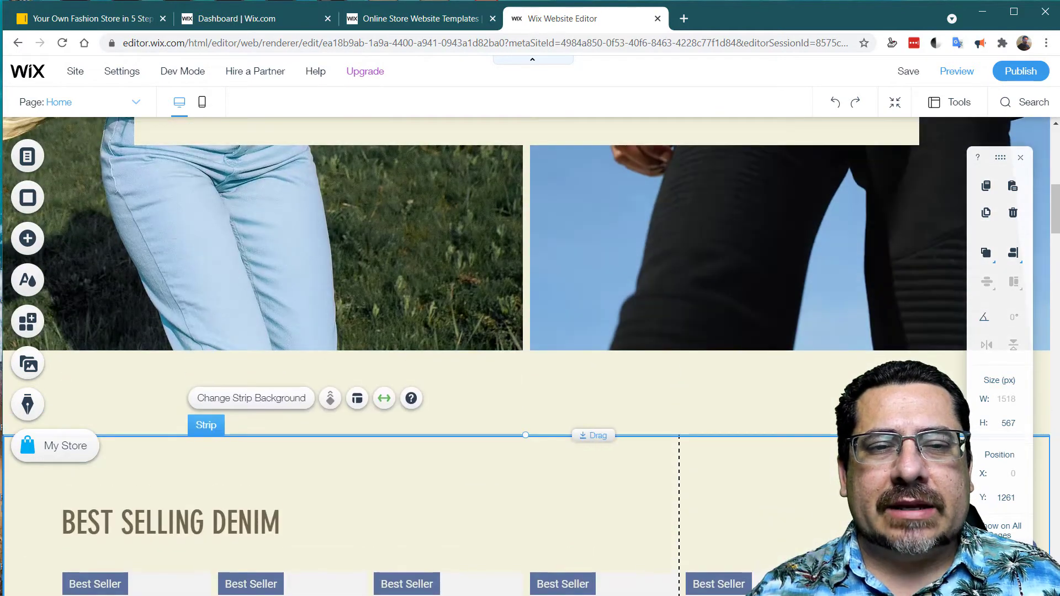
pyautogui.moveTo(583, 435); pyautogui.dragTo(583, 351)
pyautogui.scroll(5, 583, 350)
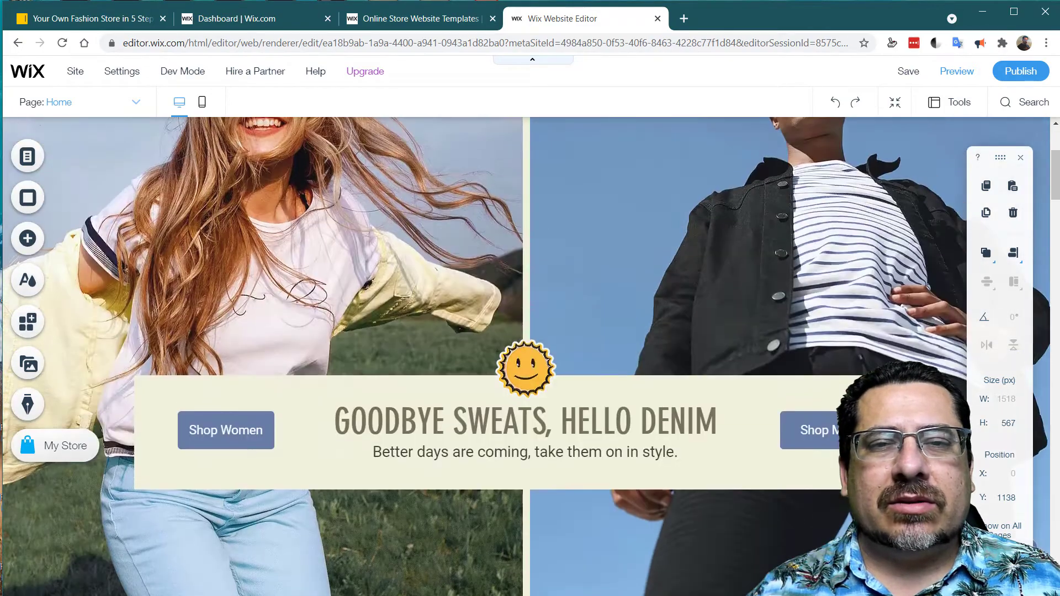
pyautogui.scroll(-5, 582, 350)
pyautogui.scroll(10, 530, 354)
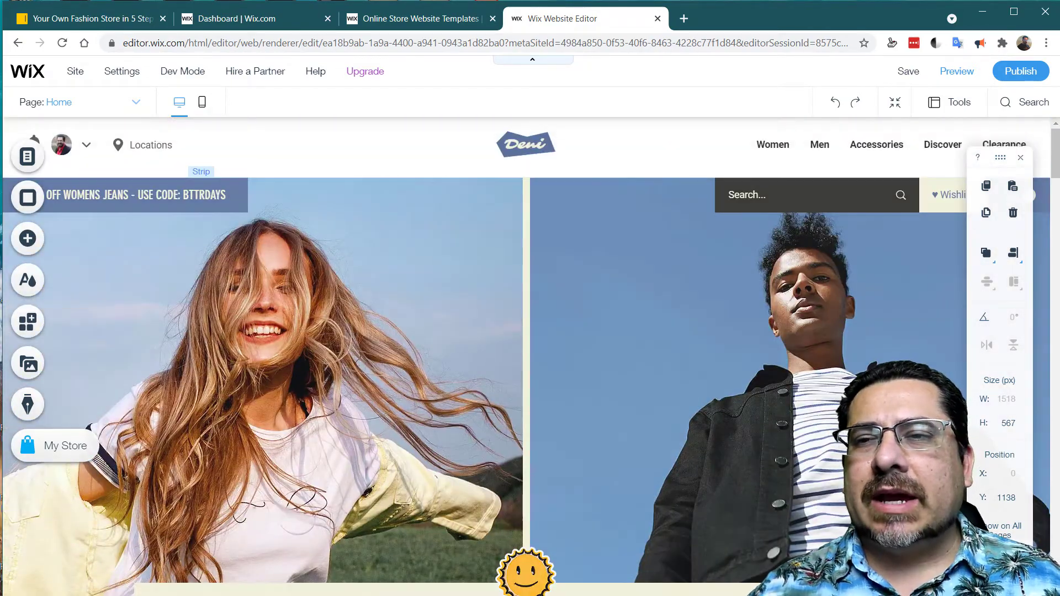
# - Mark "3) Add or remove sections" as done in the fashion store guide and look over the steps that follow
pyautogui.click(88, 19)
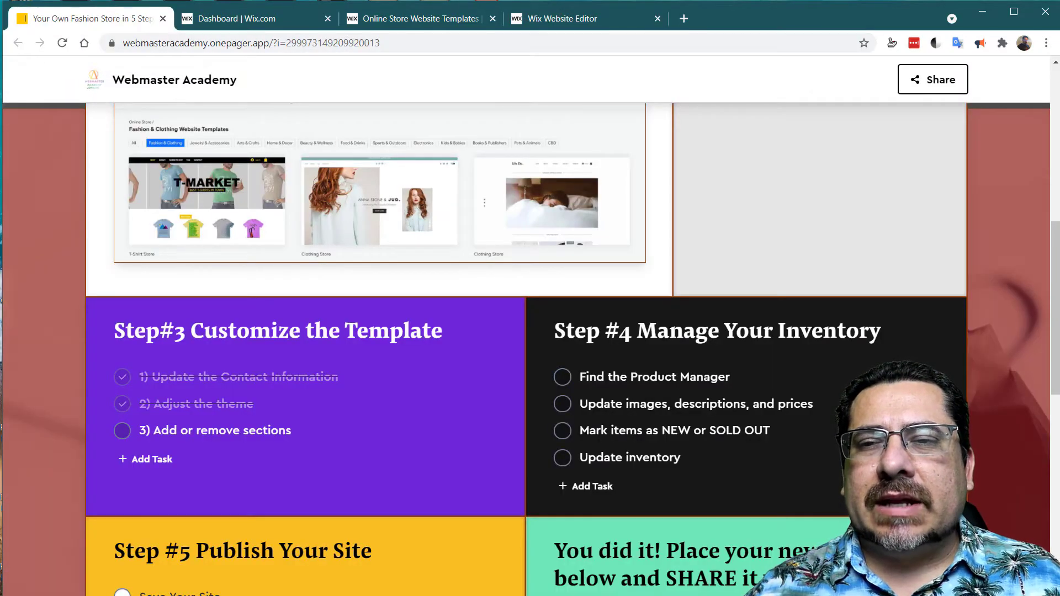
pyautogui.click(122, 431)
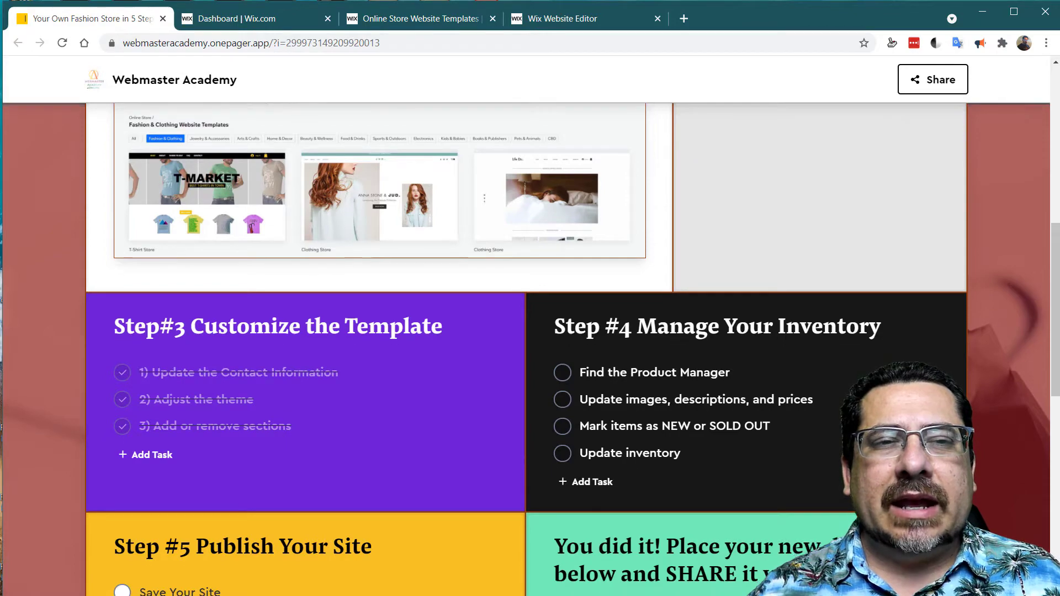
pyautogui.scroll(-4, 530, 348)
pyautogui.scroll(1, 526, 348)
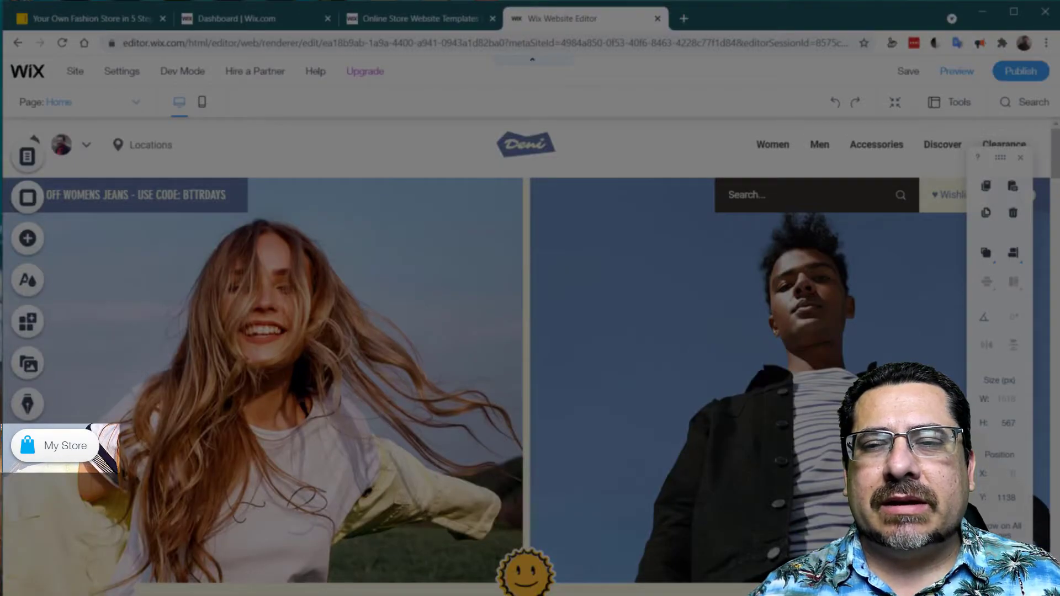
# - Switch back to the website editor and get started with Wix eCommerce to reach the Store Manager
pyautogui.click(28, 445)
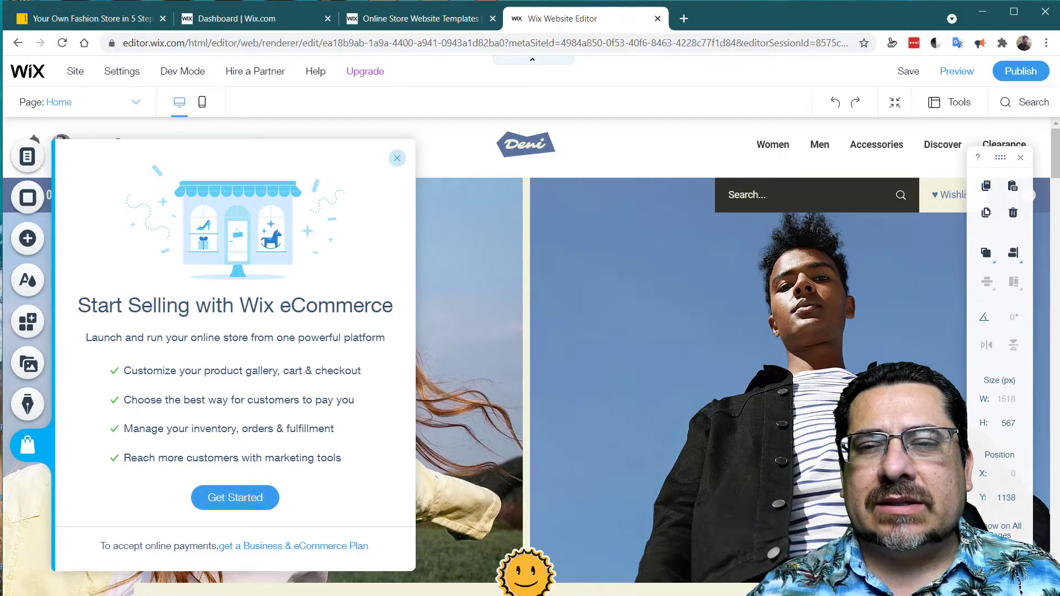
pyautogui.click(235, 498)
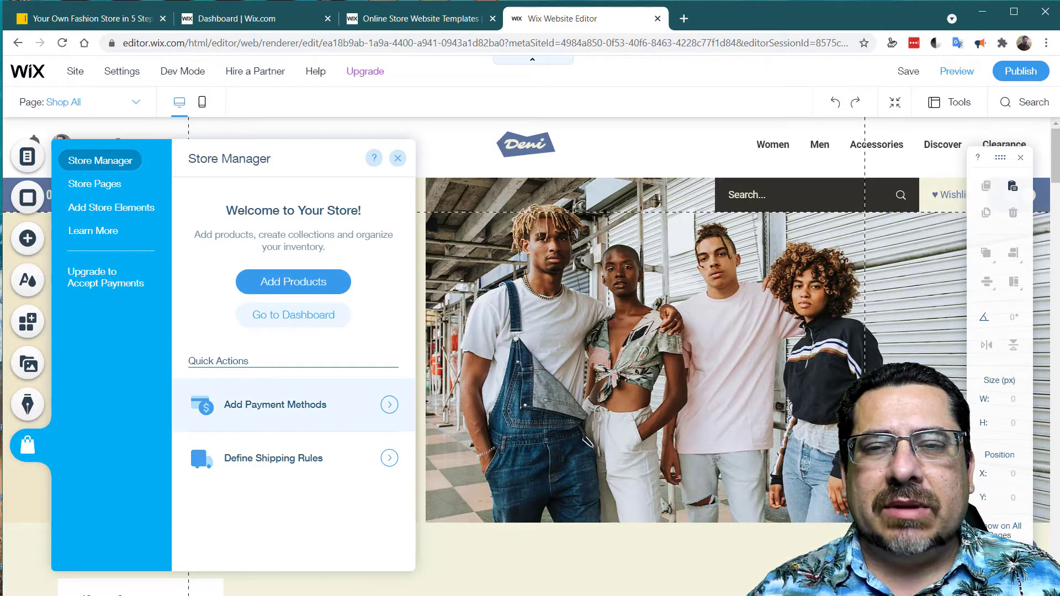
# - Open the store's payment method setup, confirm United States as the business location and view the payment options
pyautogui.click(293, 405)
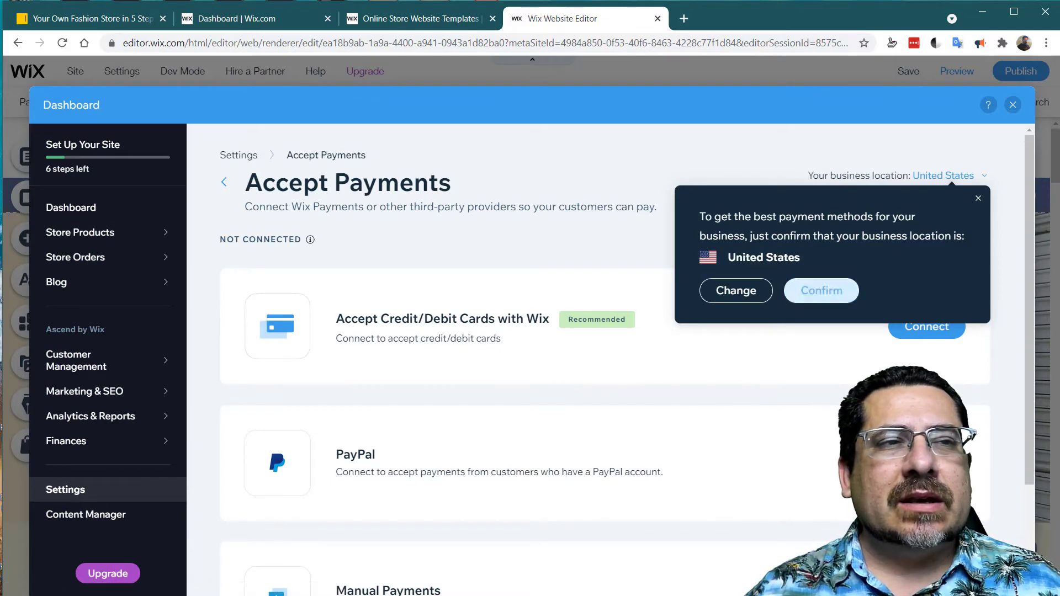
pyautogui.click(821, 291)
pyautogui.scroll(-2, 605, 360)
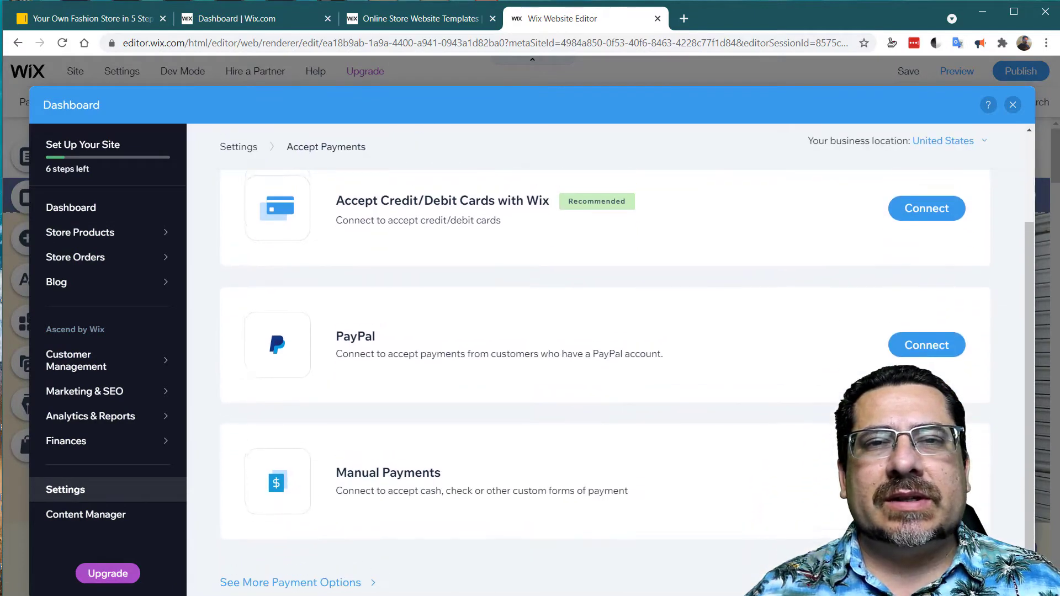
# - Leave the payment options and open the store's product list through the Store Manager
pyautogui.scroll(1, 605, 360)
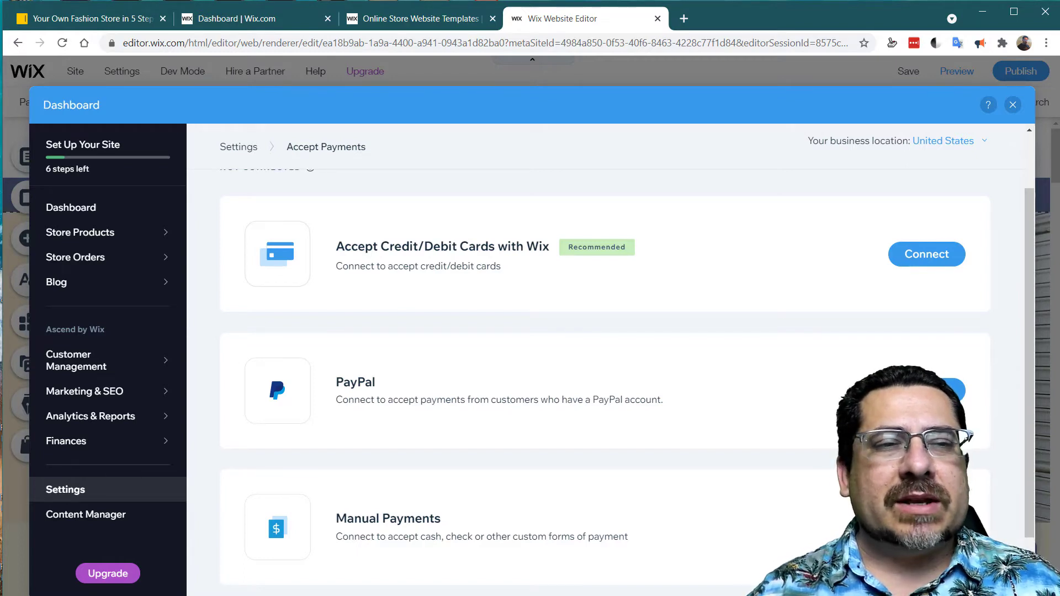
pyautogui.scroll(-1, 607, 375)
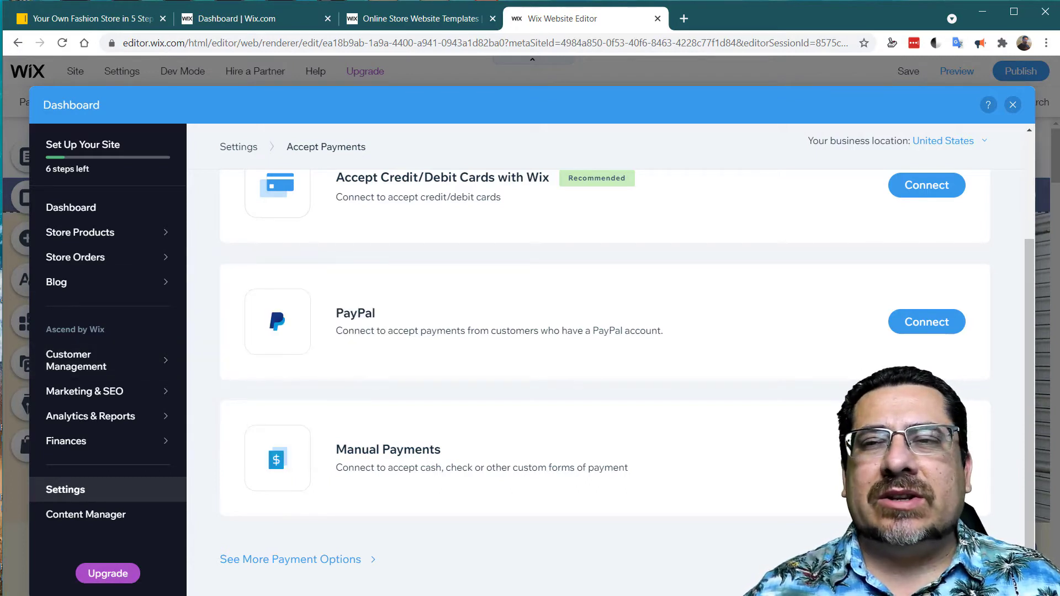
pyautogui.moveTo(100, 282)
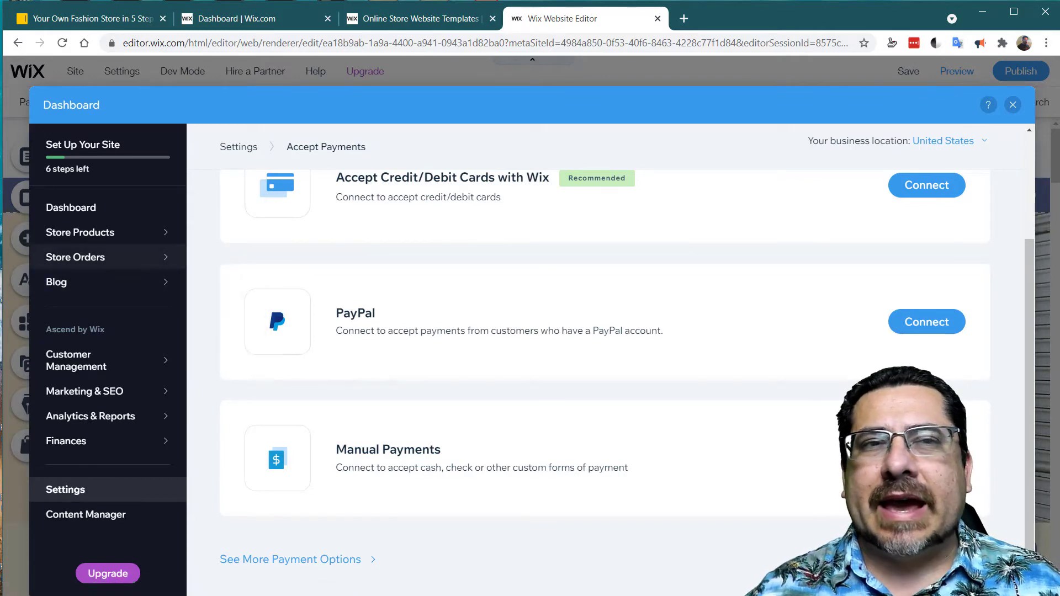
pyautogui.click(1012, 104)
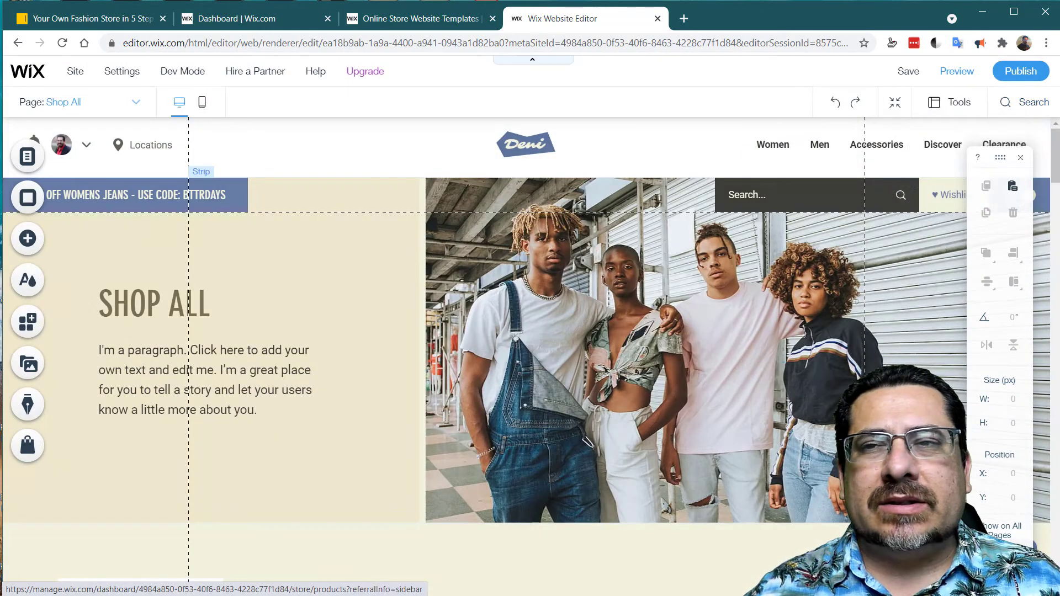
pyautogui.click(27, 445)
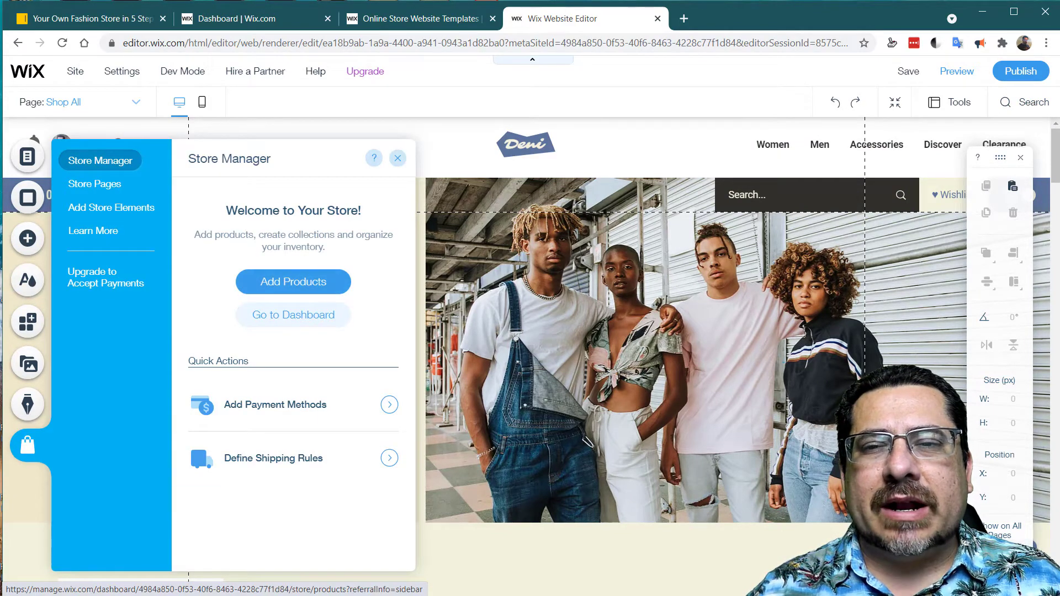
pyautogui.click(293, 282)
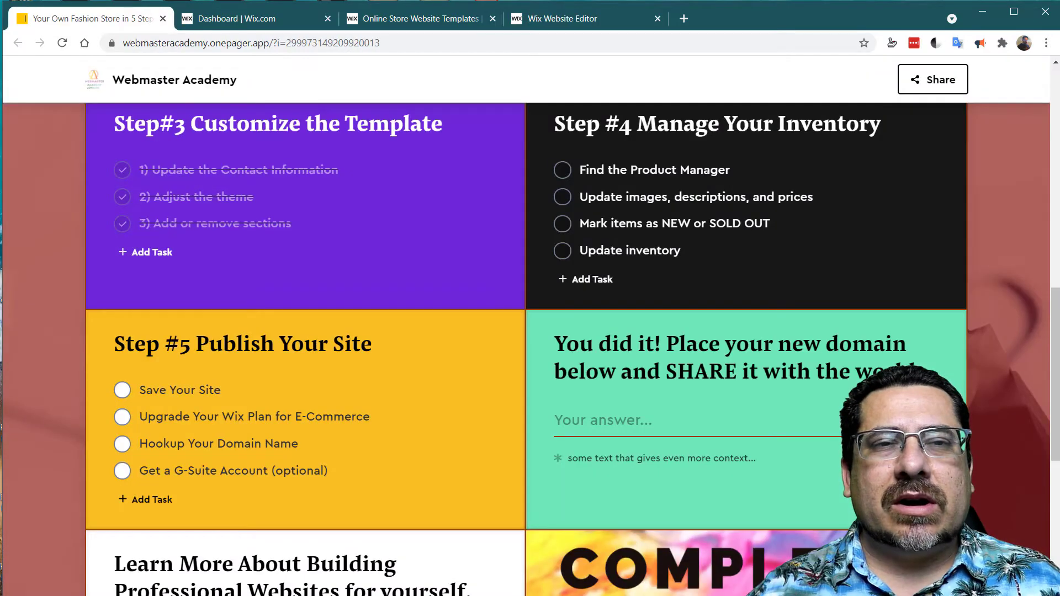
# - Switch to the fashion store guide and mark "Find the Product Manager" as done under Step #4
pyautogui.click(92, 19)
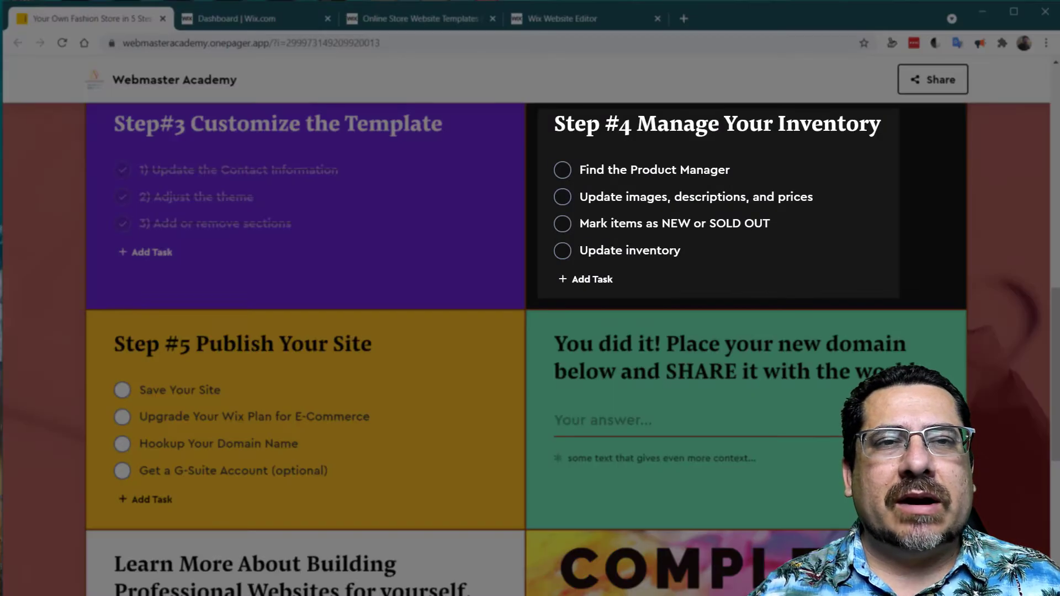
pyautogui.click(562, 170)
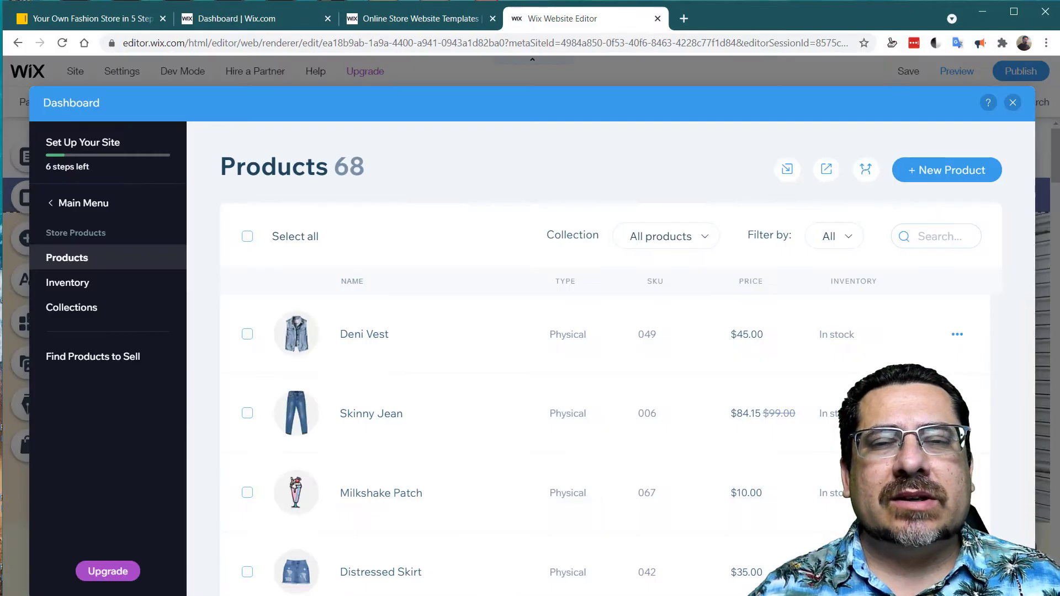
# - Return to the website editor, browse the product list and open the Deni Vest product for editing
pyautogui.scroll(-5, 552, 469)
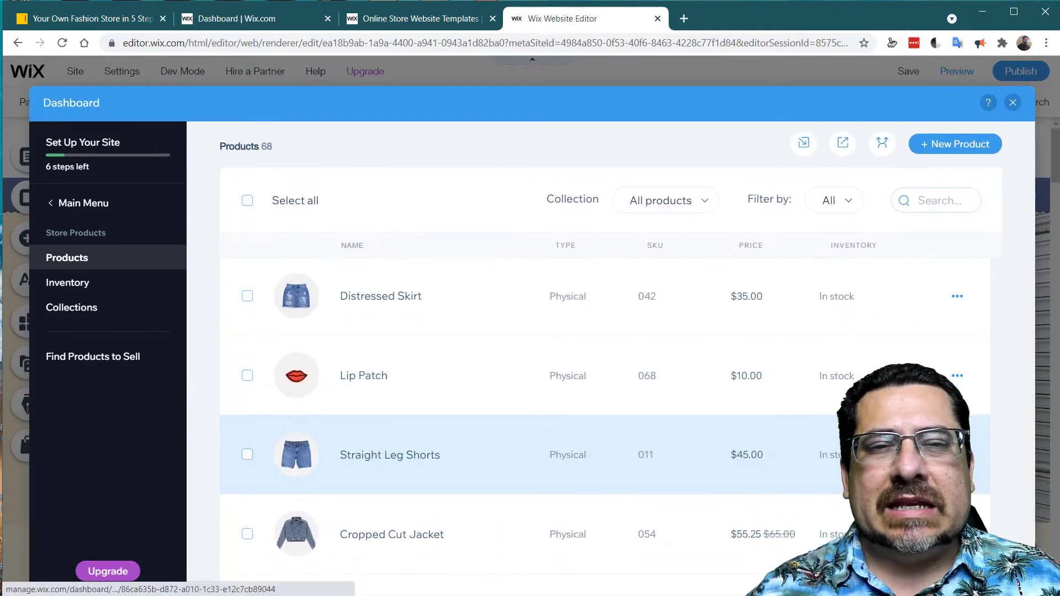
pyautogui.scroll(5, 552, 469)
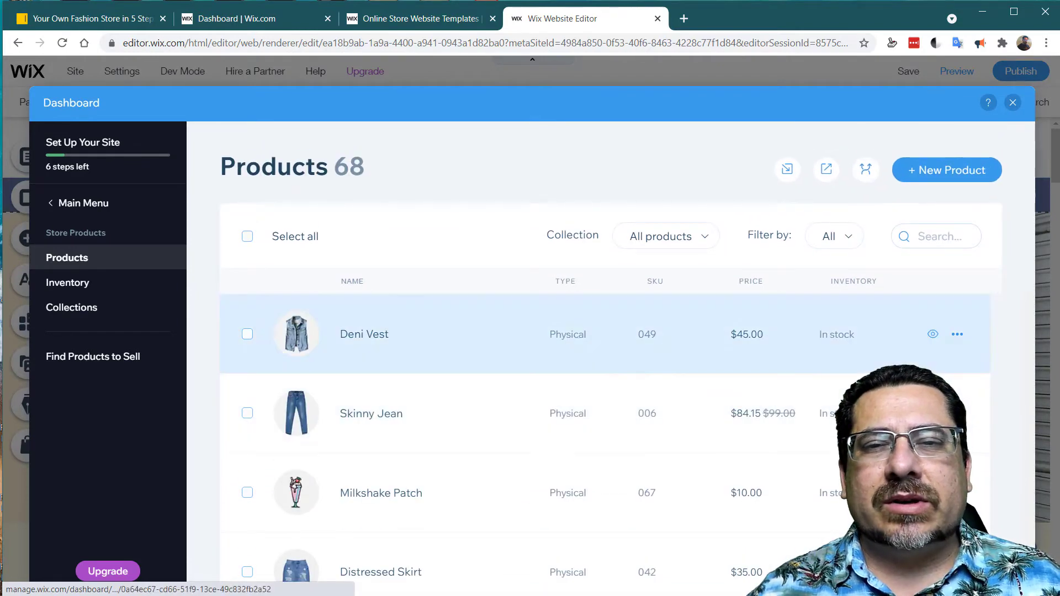
pyautogui.click(364, 334)
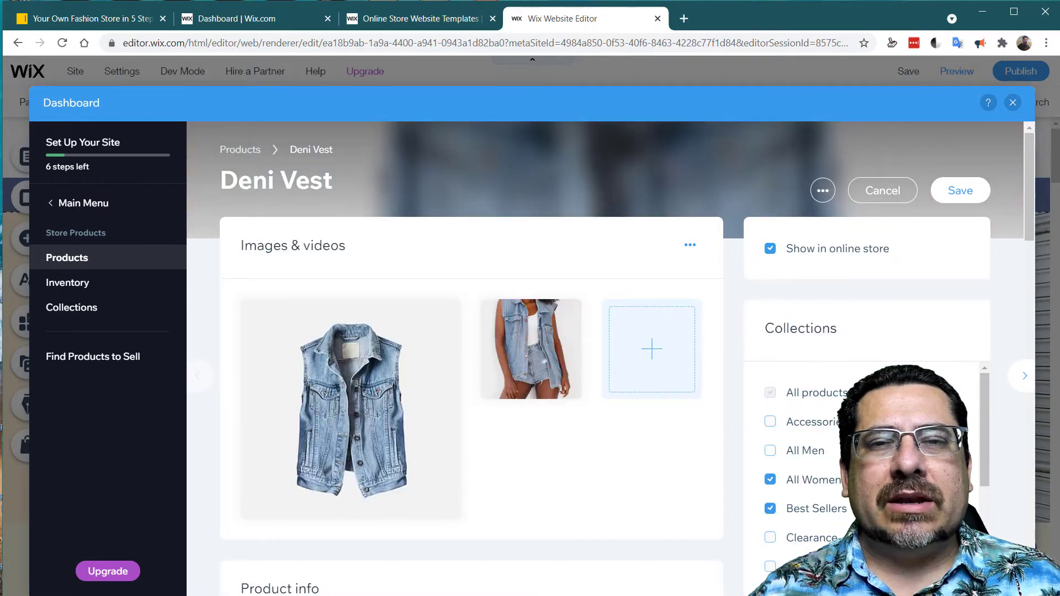
# - Examine the Deni Vest's product images and the choices for adding more images or videos
pyautogui.scroll(-1, 350, 342)
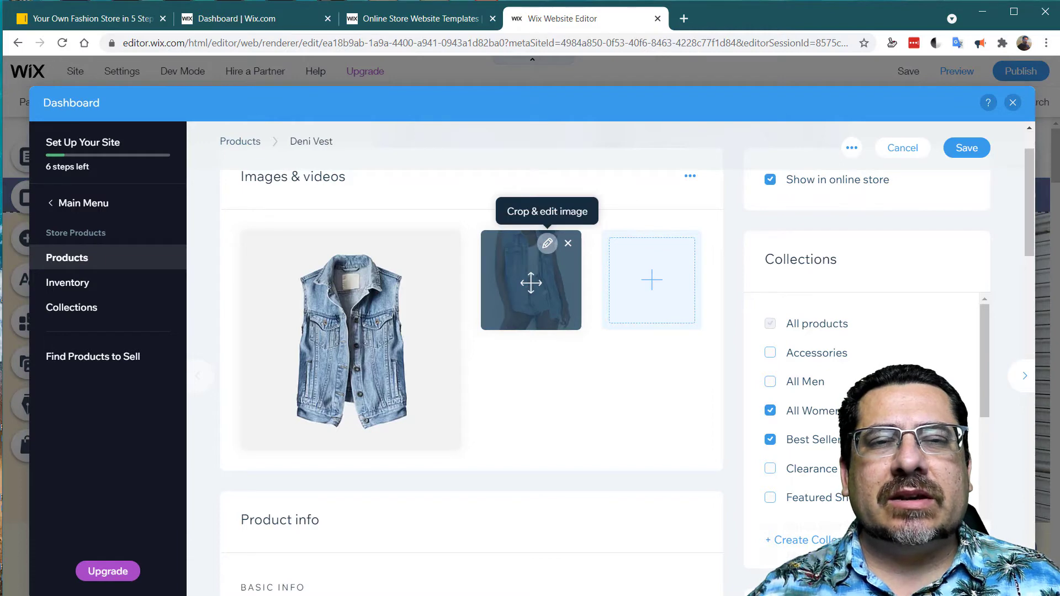
pyautogui.scroll(1, 547, 312)
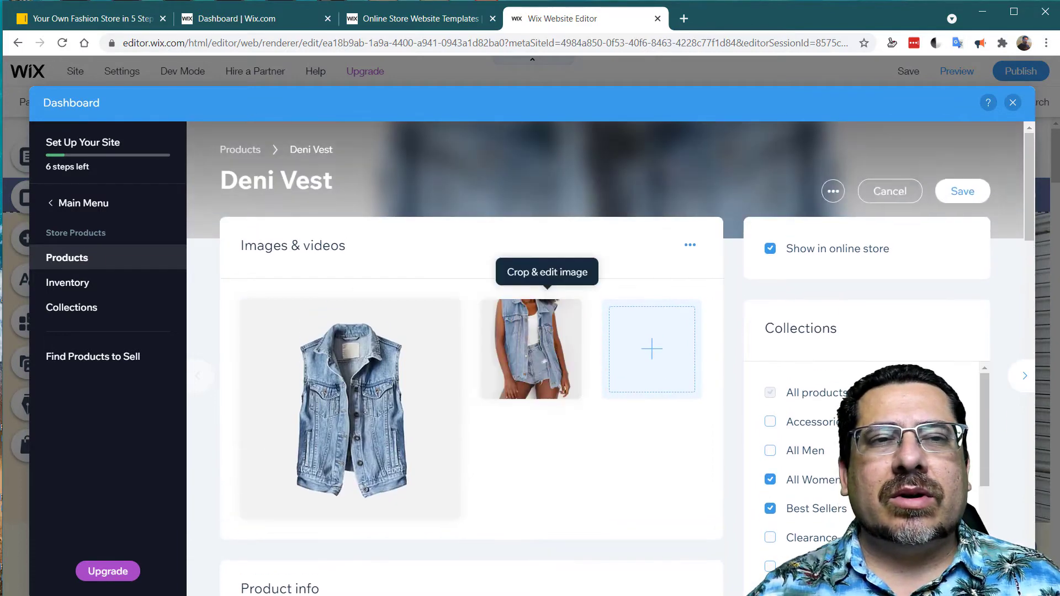
pyautogui.scroll(-1, 817, 430)
pyautogui.scroll(-3, 635, 387)
pyautogui.scroll(1, 548, 331)
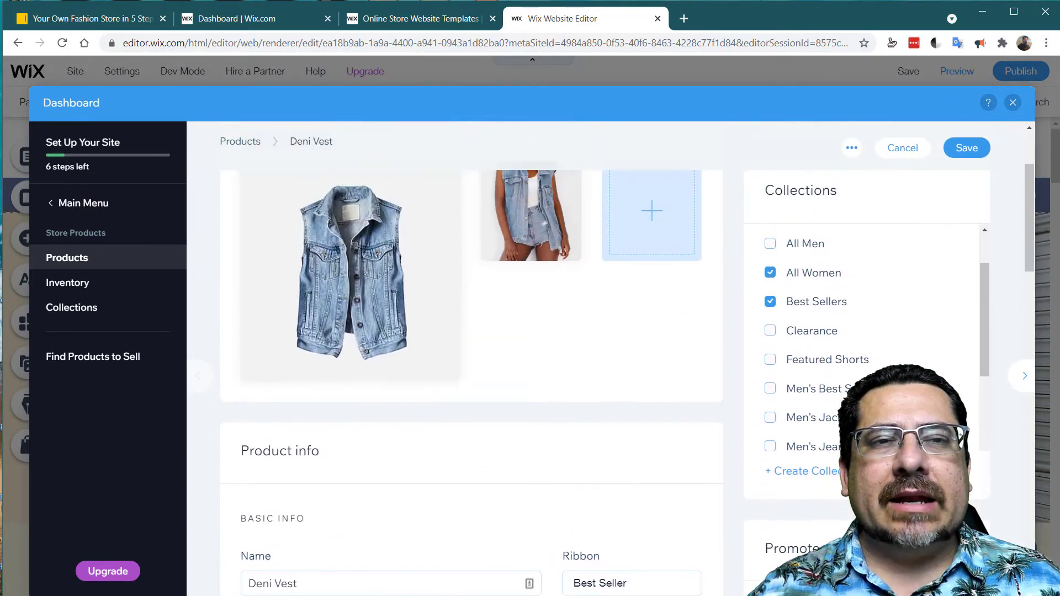
pyautogui.scroll(1, 651, 220)
pyautogui.click(651, 280)
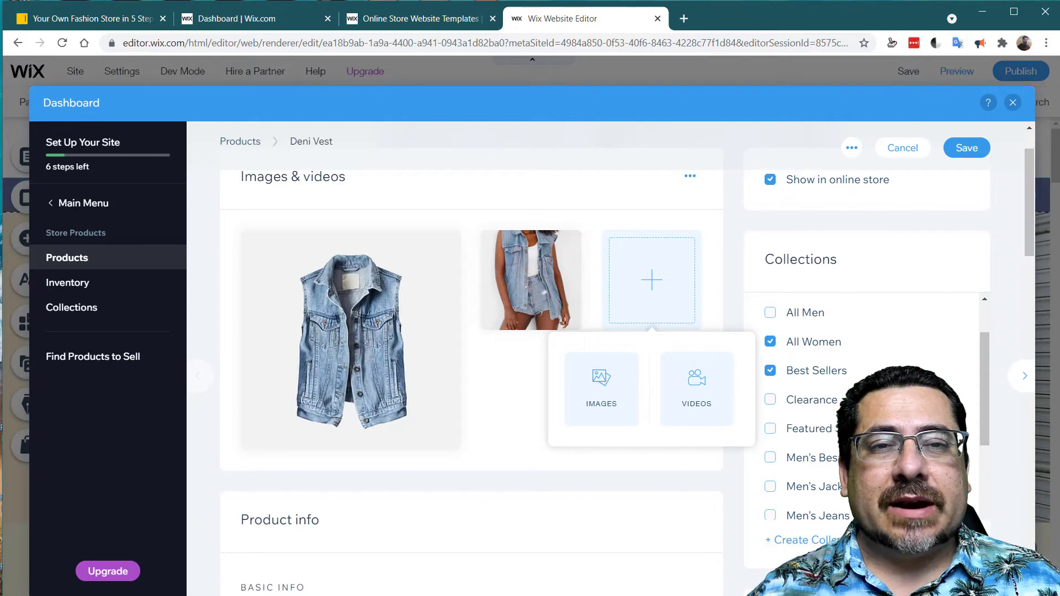
pyautogui.moveTo(351, 342)
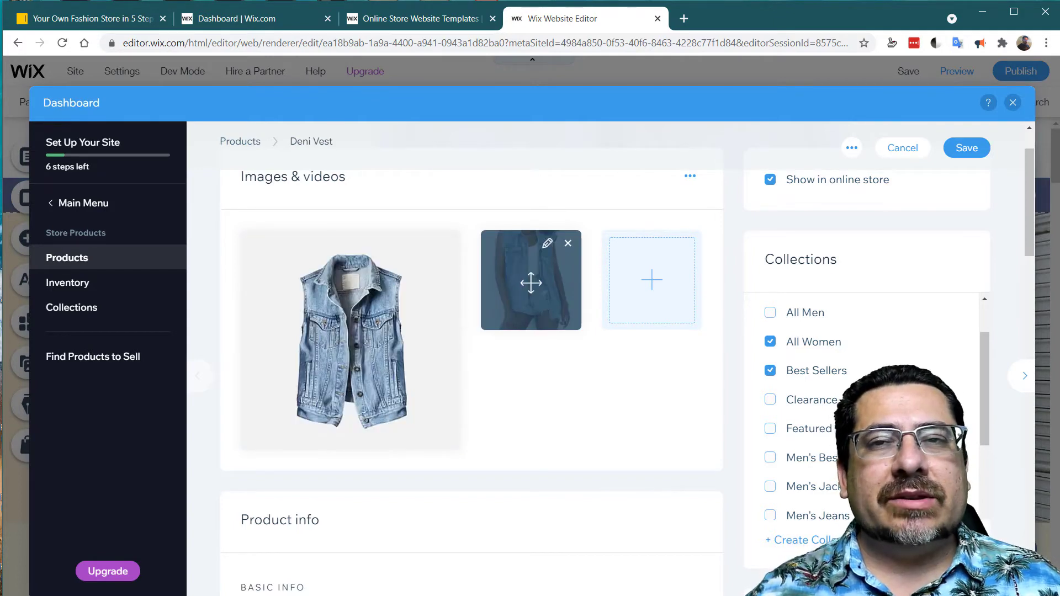
# - Look over the Deni Vest's name, price and description in its basic product info
pyautogui.scroll(-1, 531, 365)
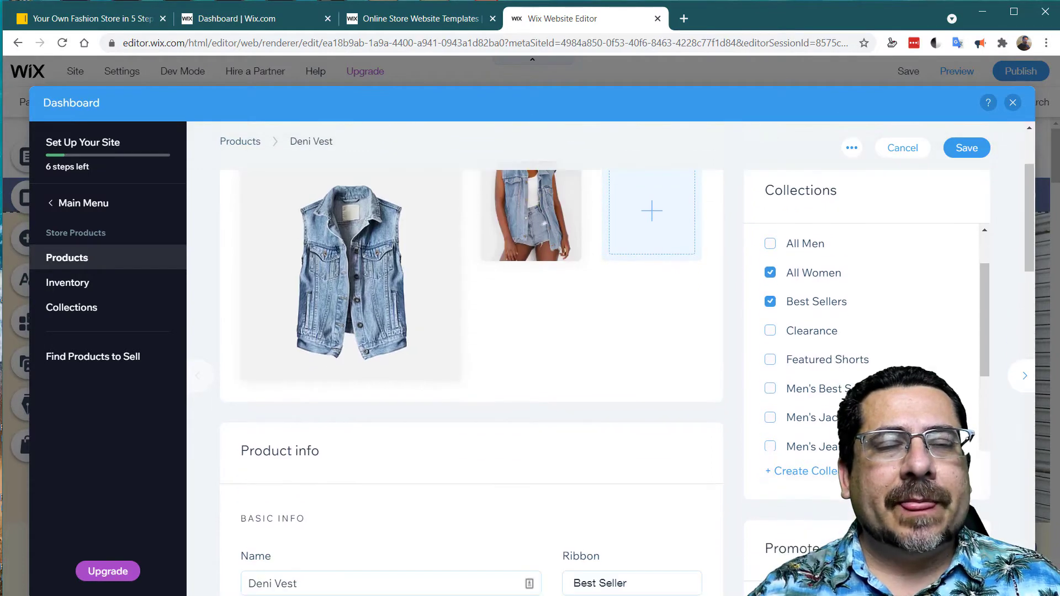
pyautogui.scroll(2, 531, 364)
pyautogui.scroll(-1, 531, 364)
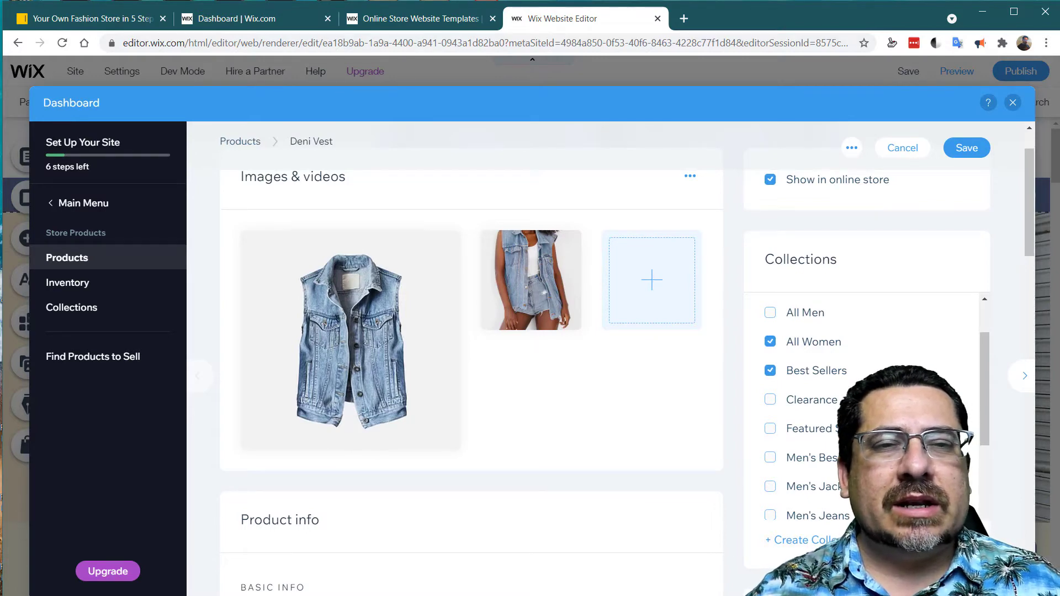
pyautogui.scroll(-5, 531, 364)
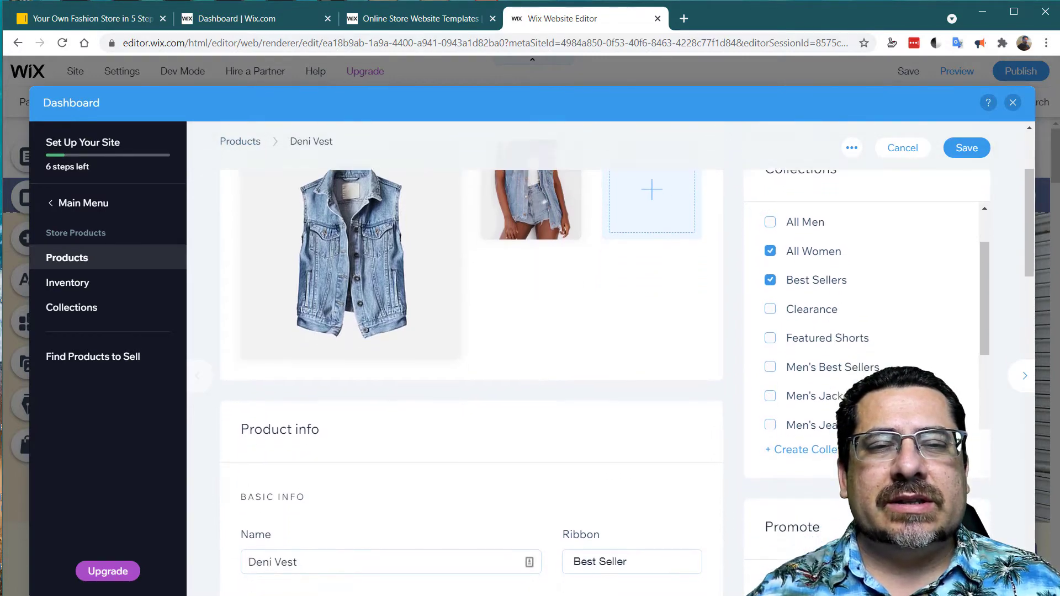
pyautogui.scroll(-3, 531, 365)
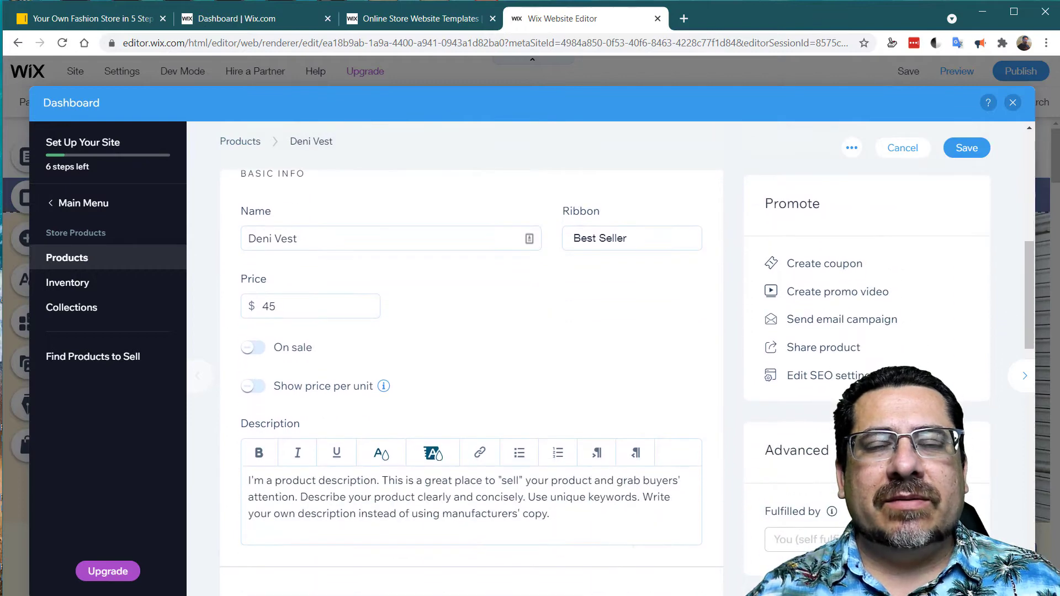
pyautogui.click(299, 239)
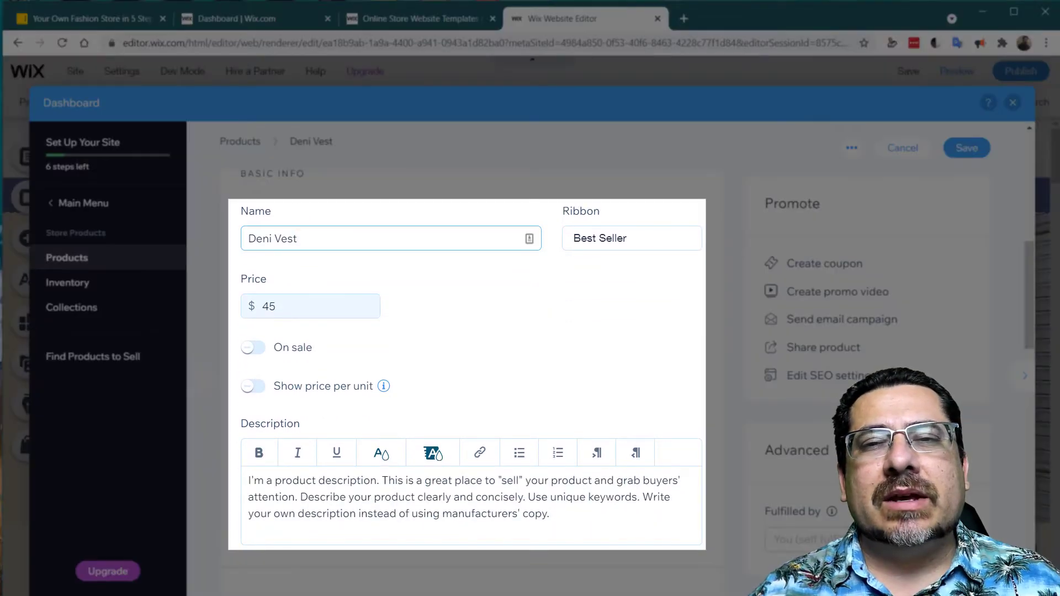
pyautogui.click(284, 306)
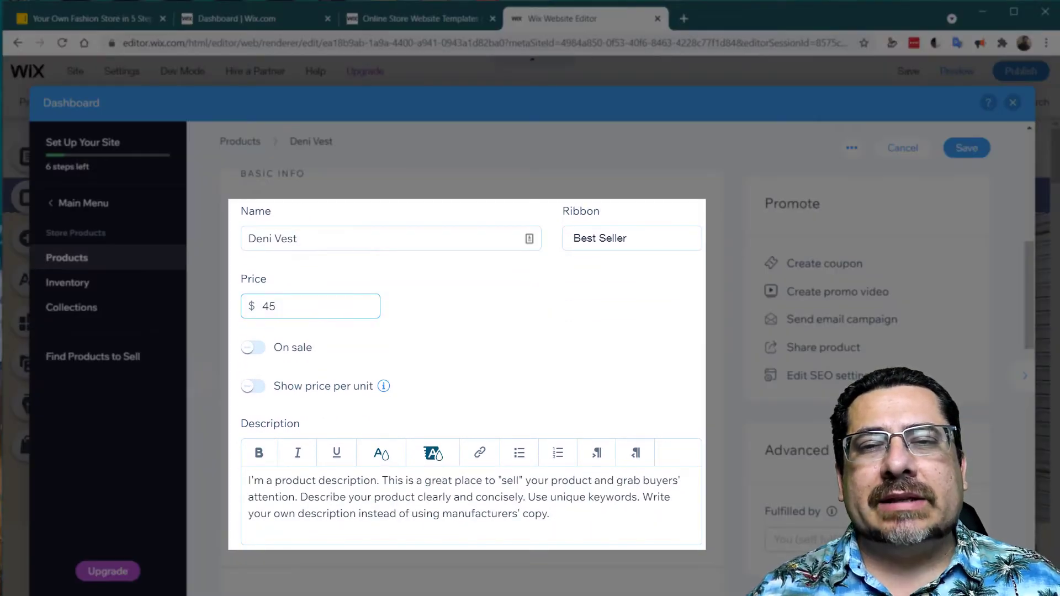
pyautogui.scroll(-1, 466, 375)
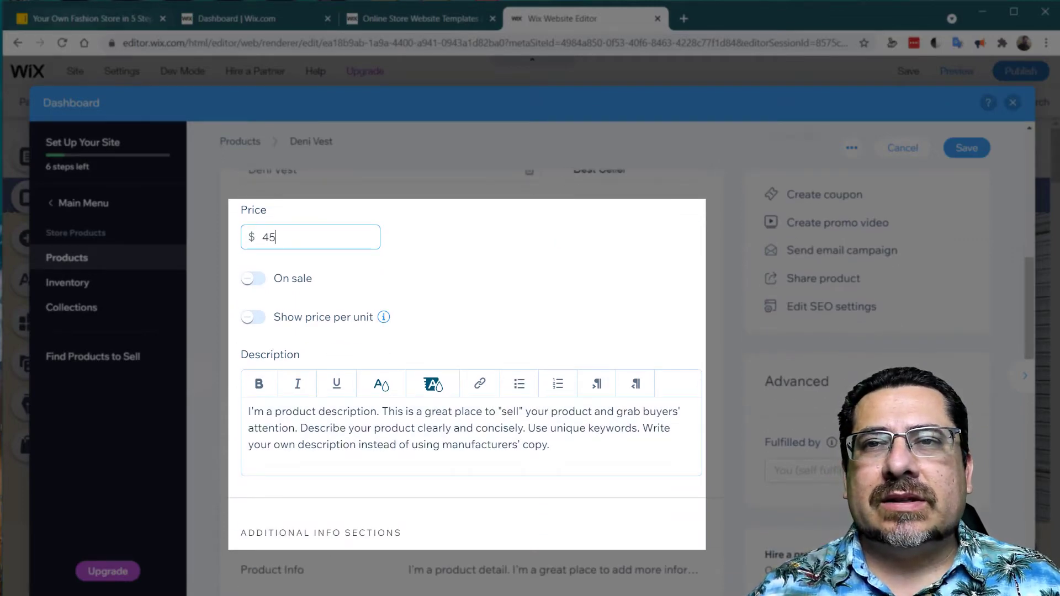
# - Switch to the fashion store guide and mark "Update images, descriptions, and prices" as done
pyautogui.click(92, 19)
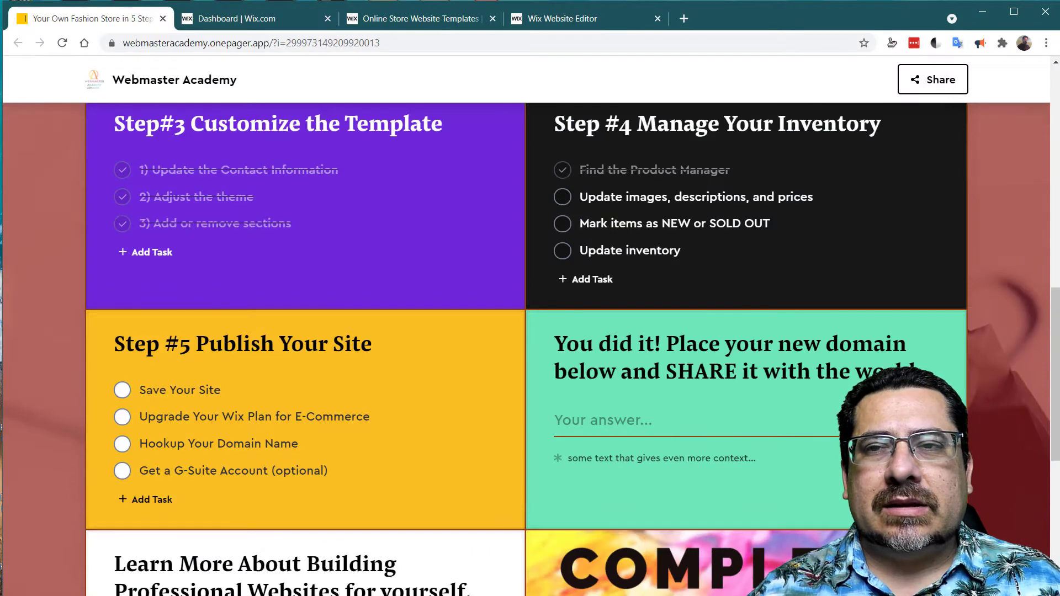
pyautogui.scroll(-1, 530, 348)
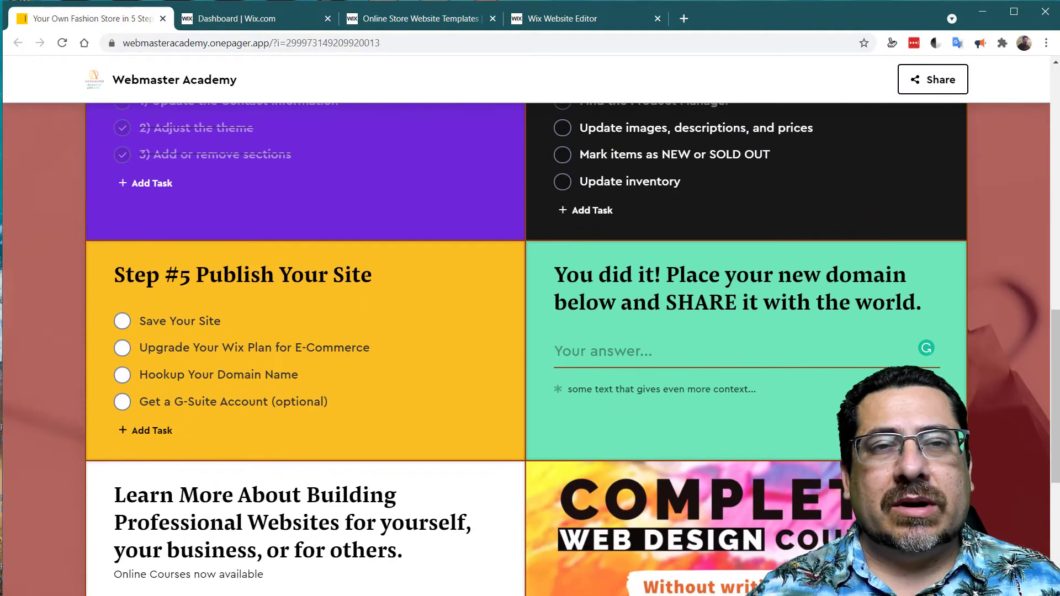
pyautogui.click(562, 128)
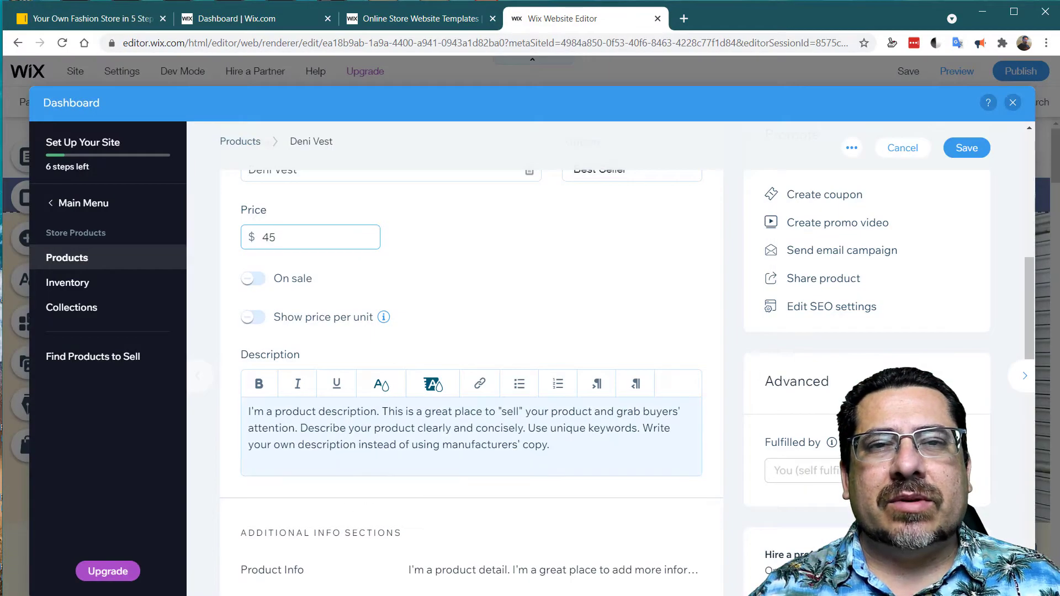
# - Return to the Deni Vest product in the website editor and set its ribbon to "New Arrival"
pyautogui.scroll(-1, 471, 353)
pyautogui.scroll(2, 471, 354)
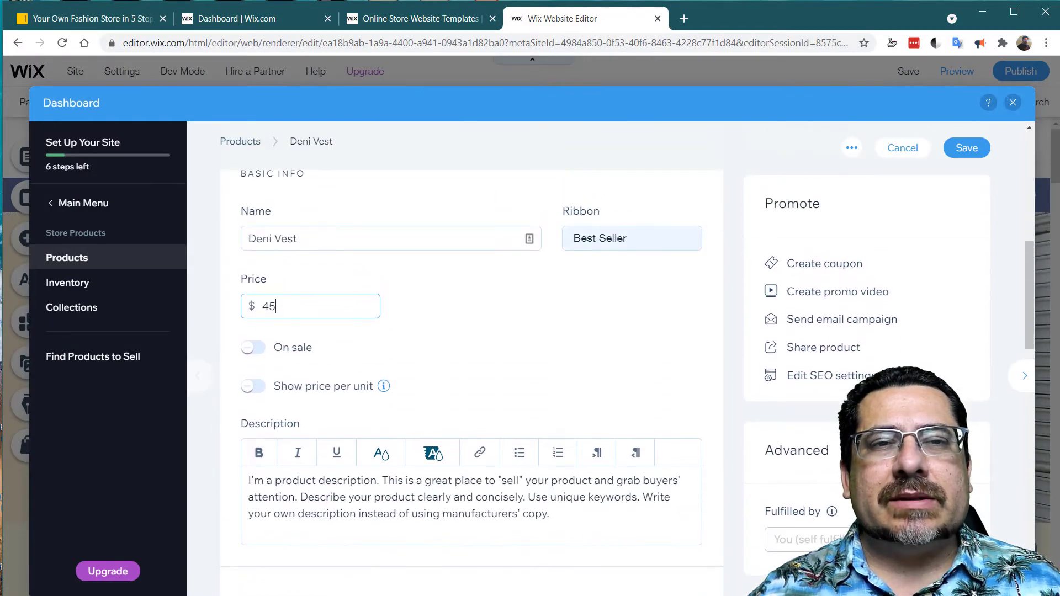
pyautogui.click(643, 238)
pyautogui.scroll(-1, 471, 353)
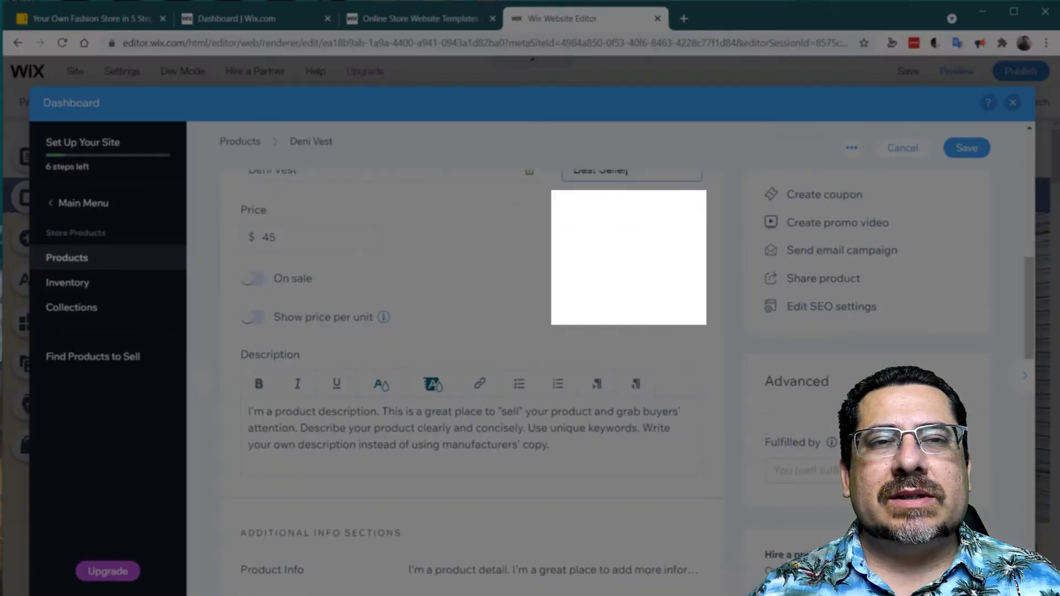
pyautogui.scroll(1, 471, 353)
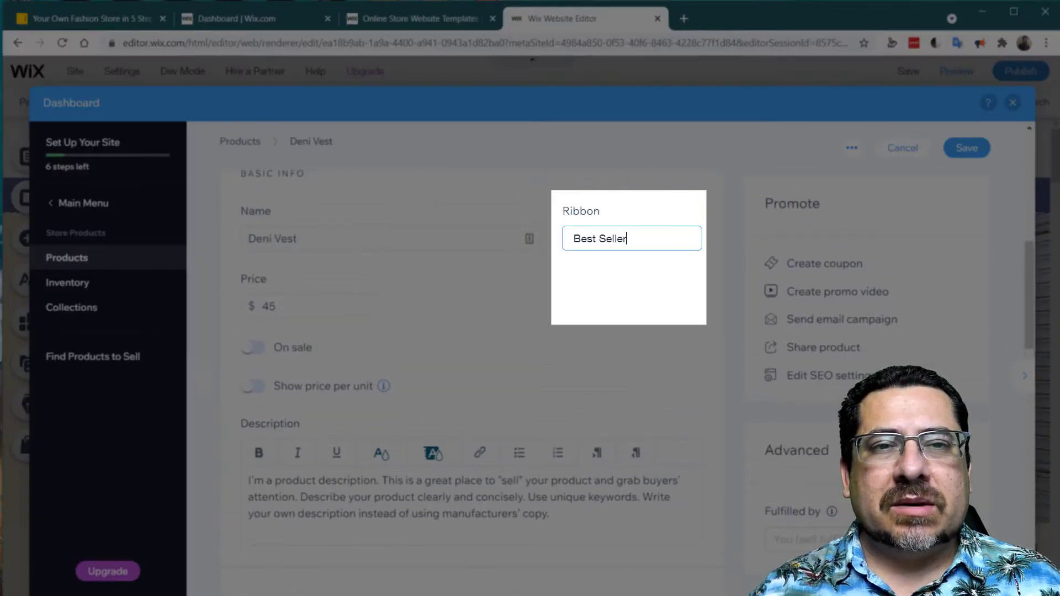
pyautogui.press('BackSpace')
pyautogui.press('BackSpace')
pyautogui.press('BackSpace')
pyautogui.press('BackSpace')
pyautogui.press('BackSpace')
pyautogui.press('BackSpace')
pyautogui.press('BackSpace')
pyautogui.press('BackSpace')
pyautogui.press('BackSpace')
pyautogui.press('BackSpace')
pyautogui.press('BackSpace')
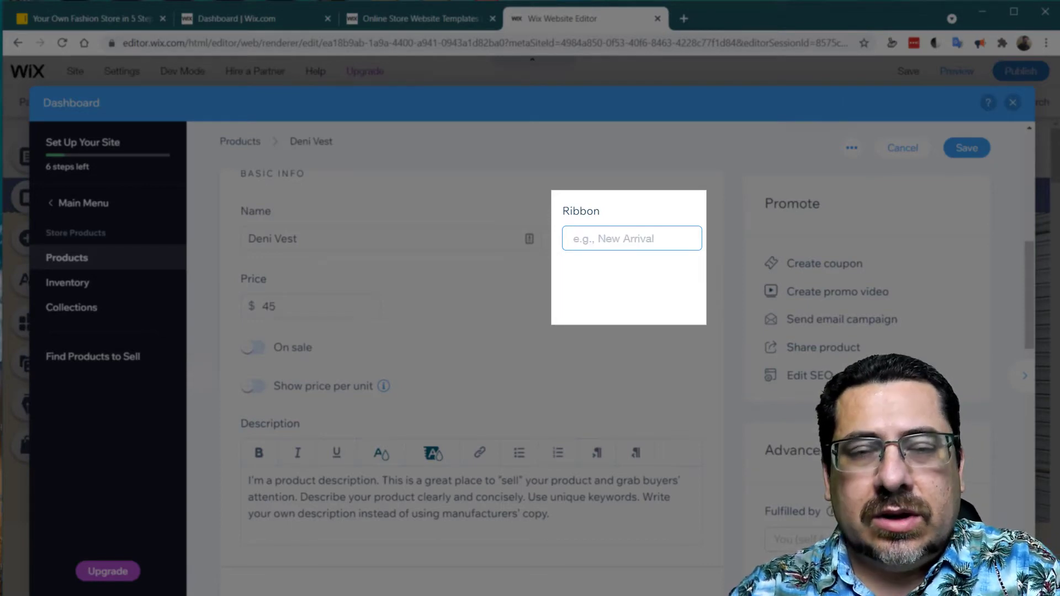
pyautogui.write('New Arrival')
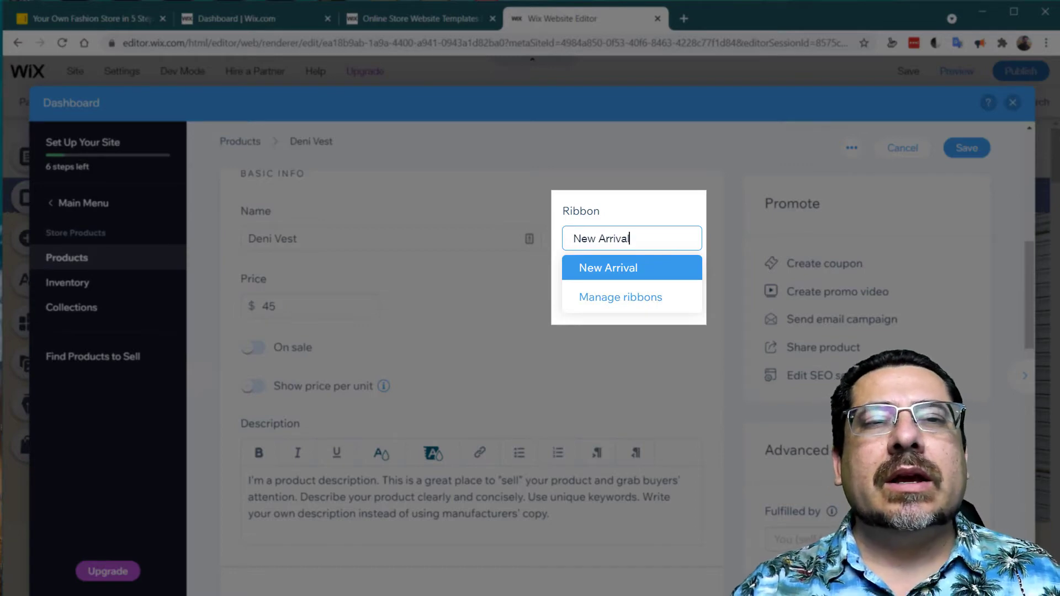
pyautogui.press('Return')
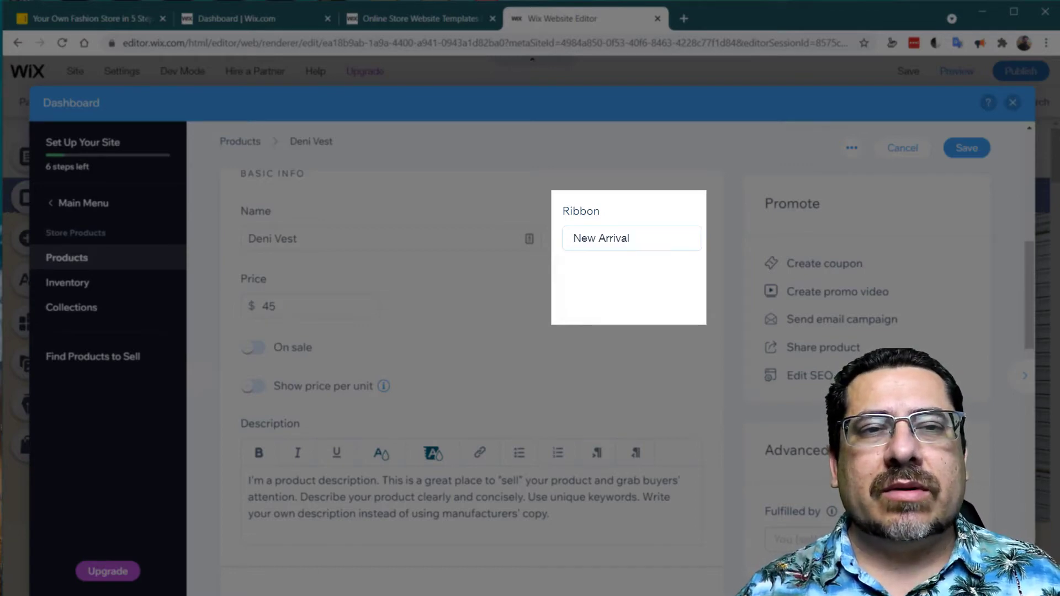
pyautogui.scroll(-1, 631, 240)
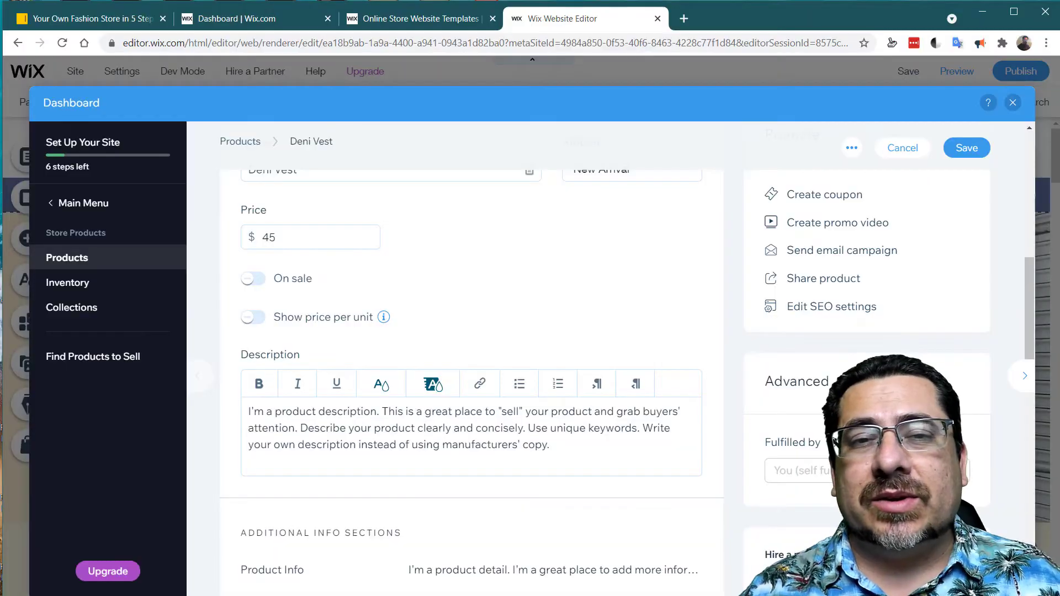
pyautogui.scroll(1, 631, 240)
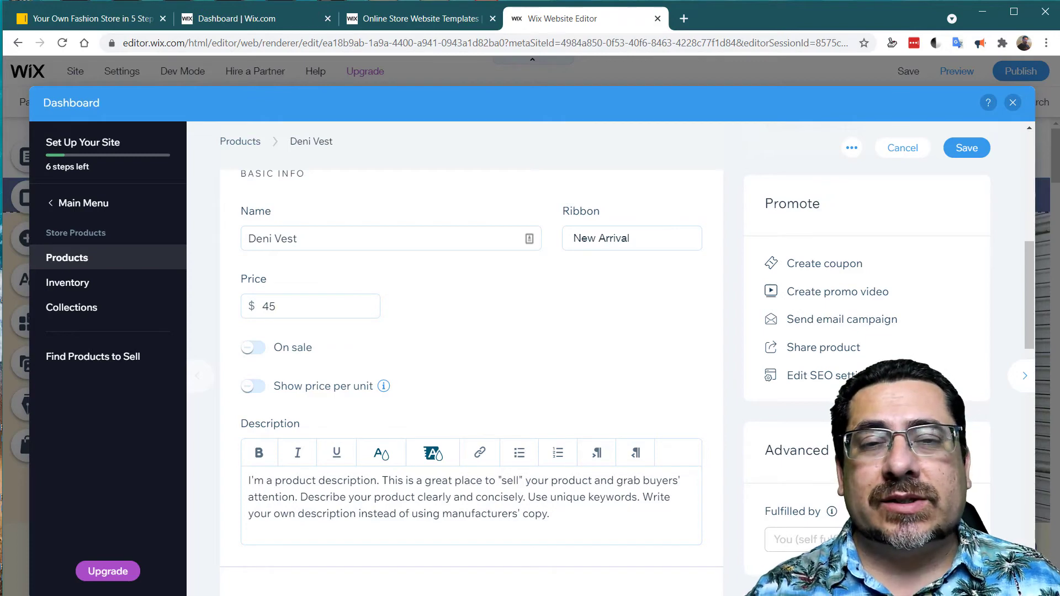
pyautogui.scroll(-1, 472, 381)
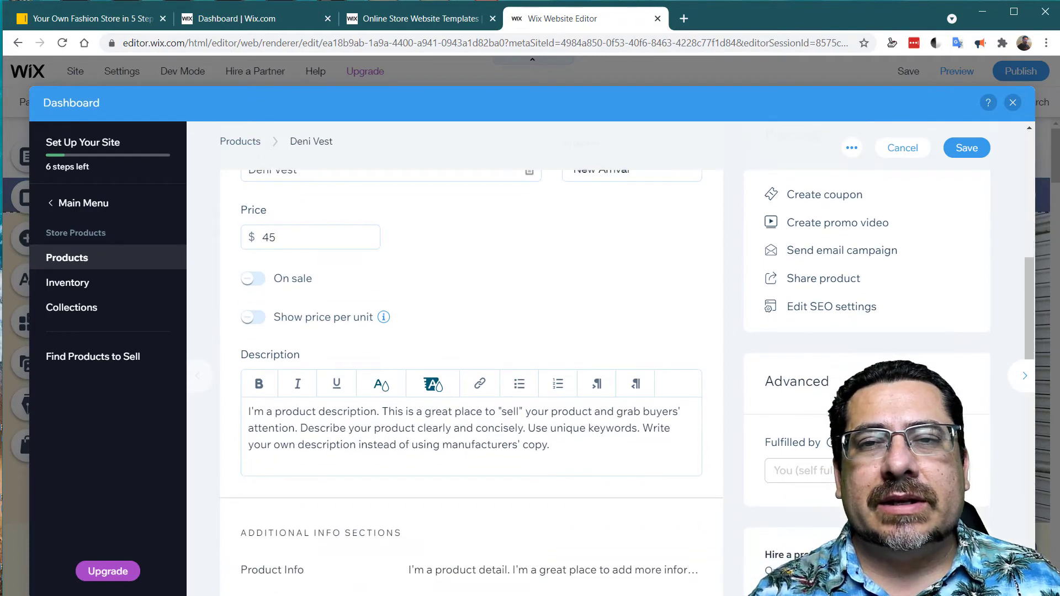
# - Switch to the fashion store guide and mark "Mark items as NEW or SOLD OUT" as done
pyautogui.scroll(1, 472, 381)
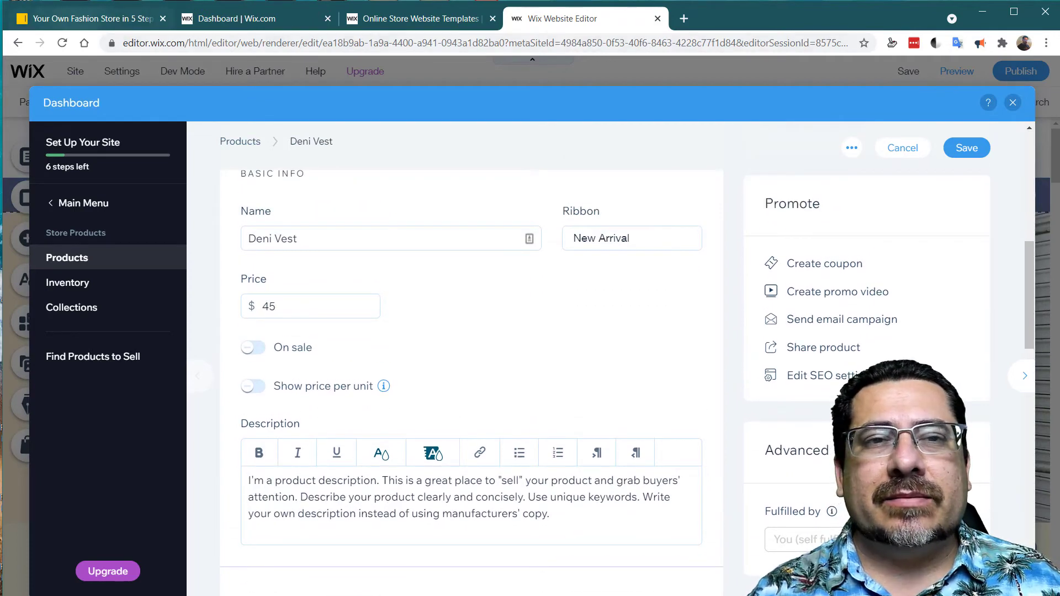
pyautogui.click(88, 19)
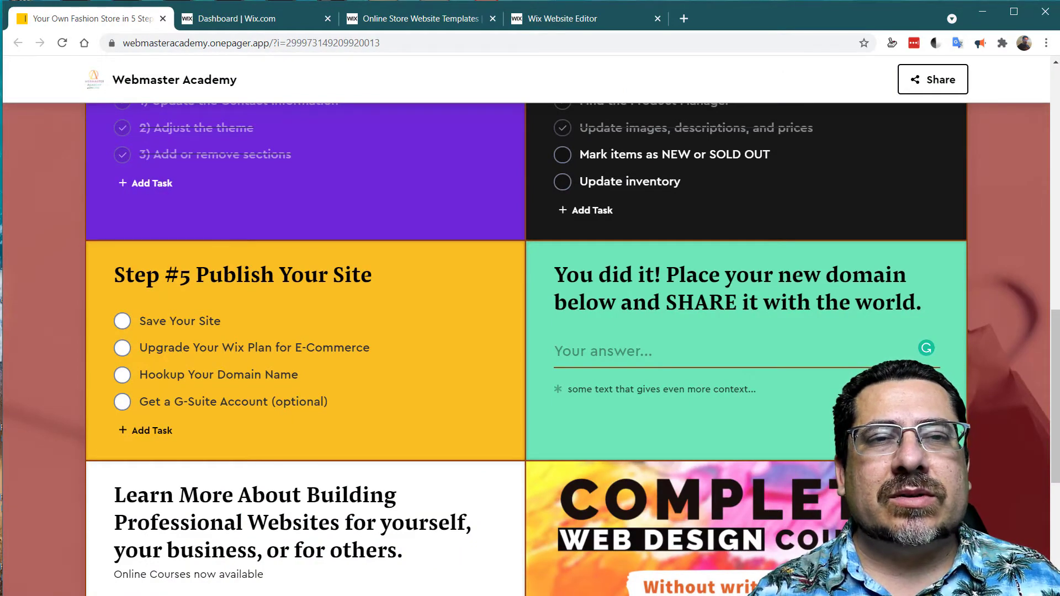
pyautogui.click(563, 155)
# - Return to the Deni Vest in the website editor and put it on sale with a 25% discount
pyautogui.click(562, 18)
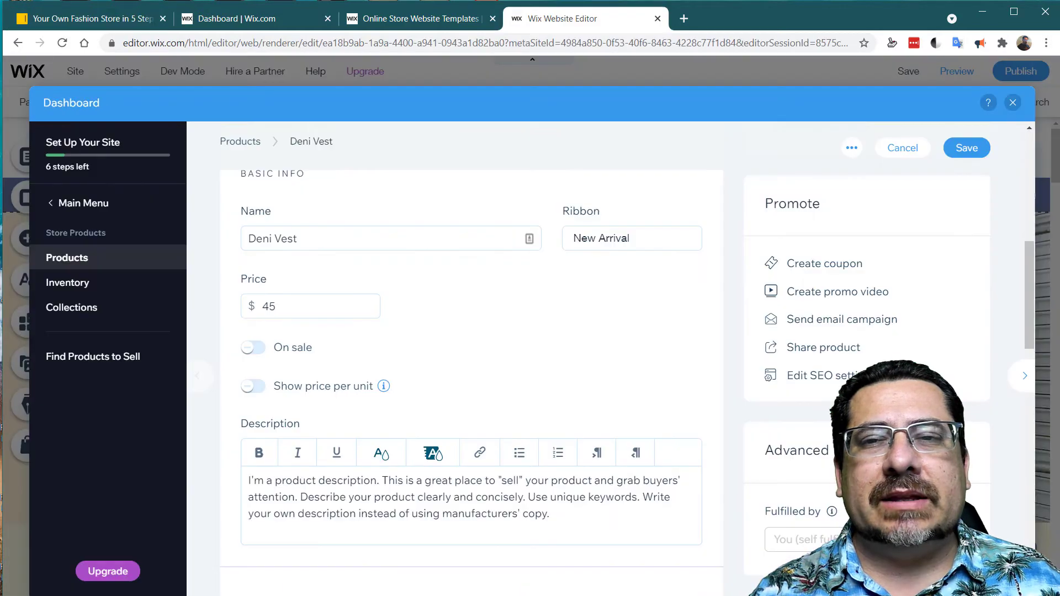
pyautogui.scroll(-5, 386, 221)
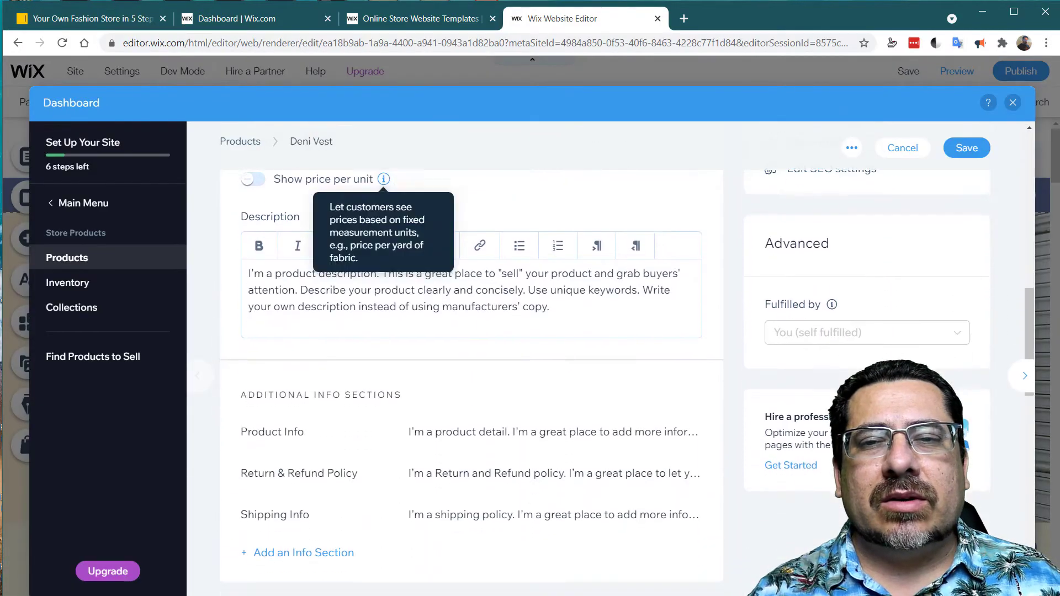
pyautogui.scroll(4, 472, 381)
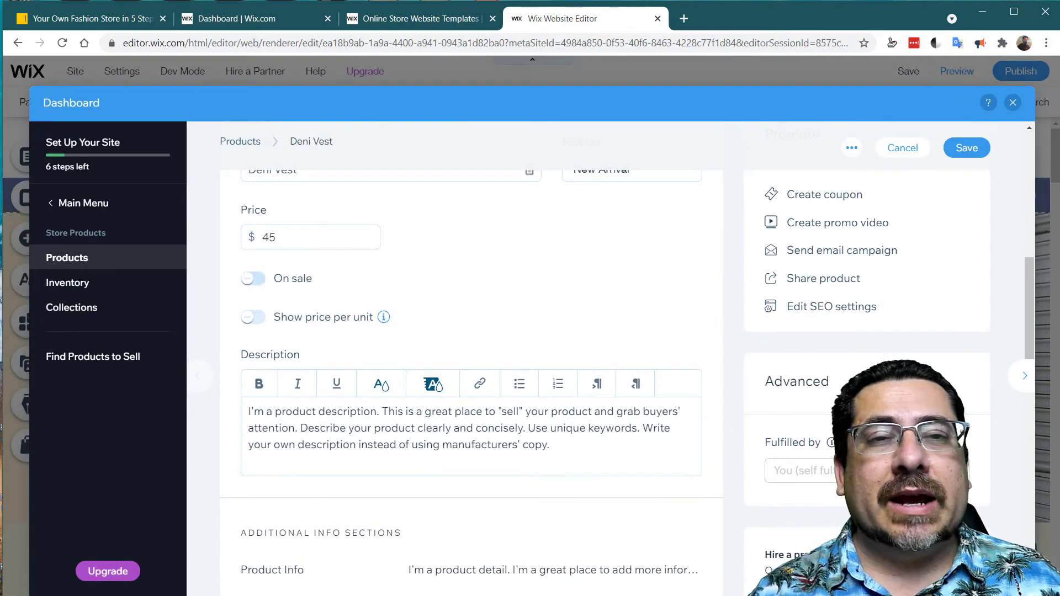
pyautogui.click(253, 278)
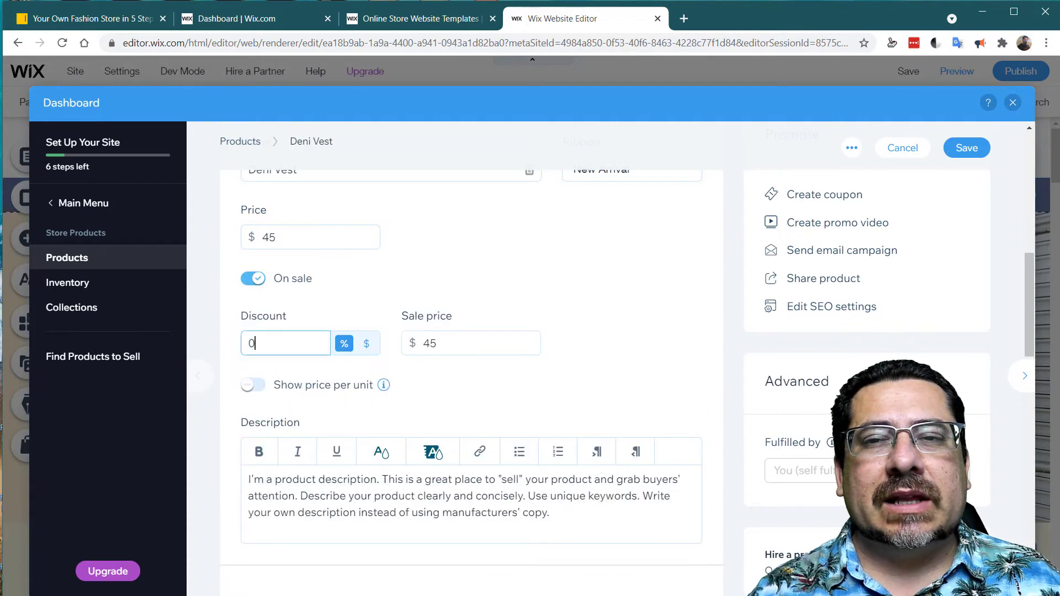
pyautogui.scroll(-3, 472, 331)
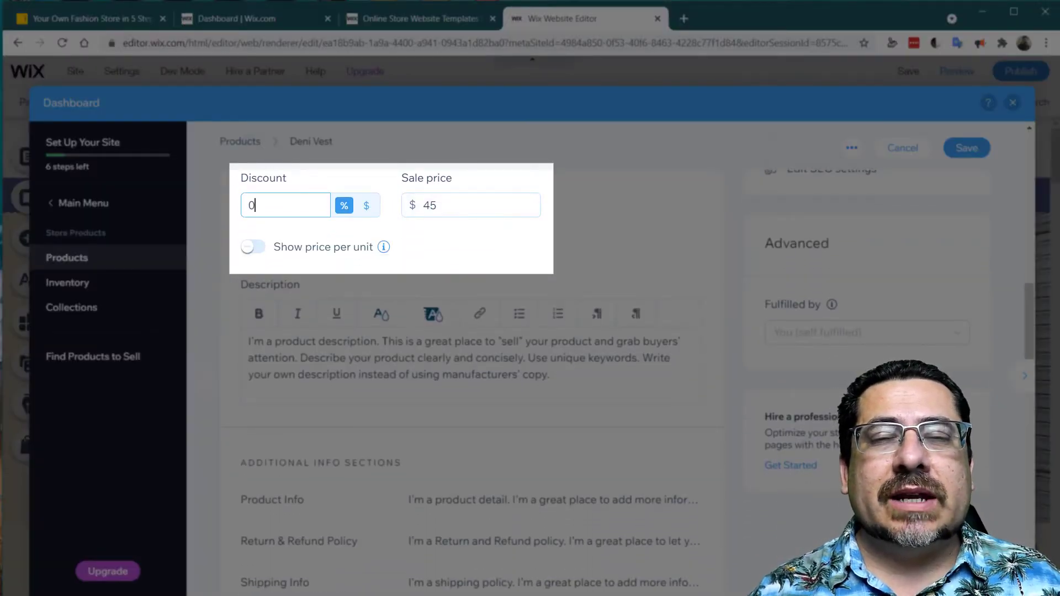
pyautogui.hotkey('ctrl', 'a')
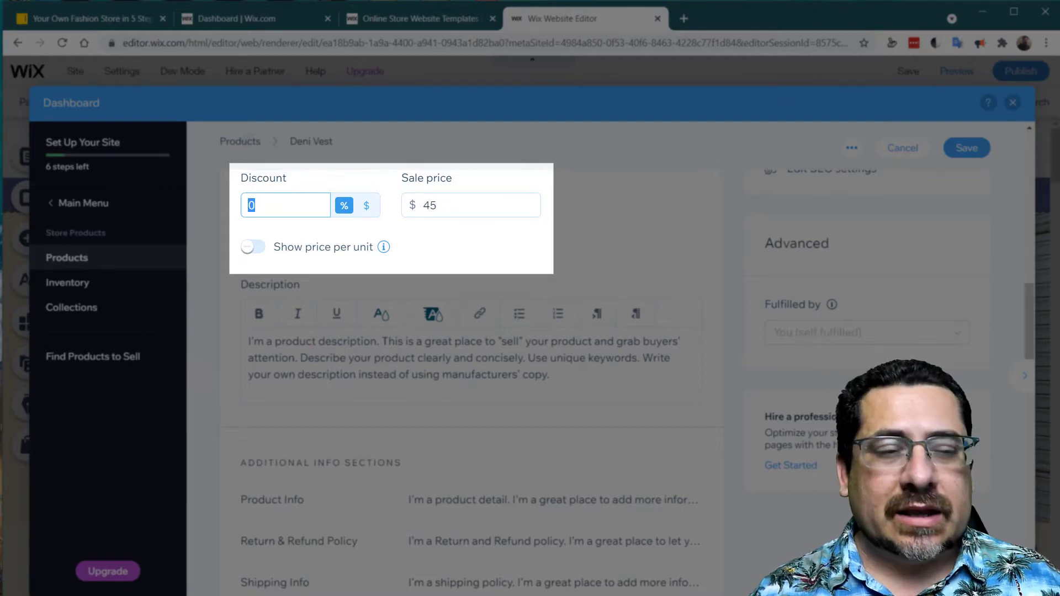
pyautogui.write('25')
pyautogui.press('Return')
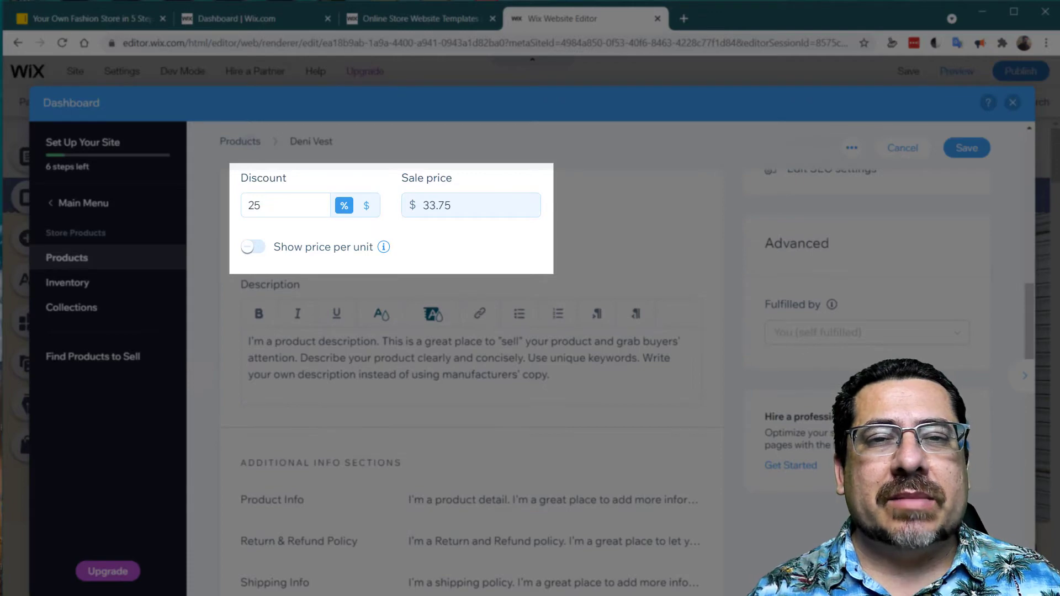
pyautogui.scroll(-1, 469, 358)
pyautogui.scroll(3, 470, 359)
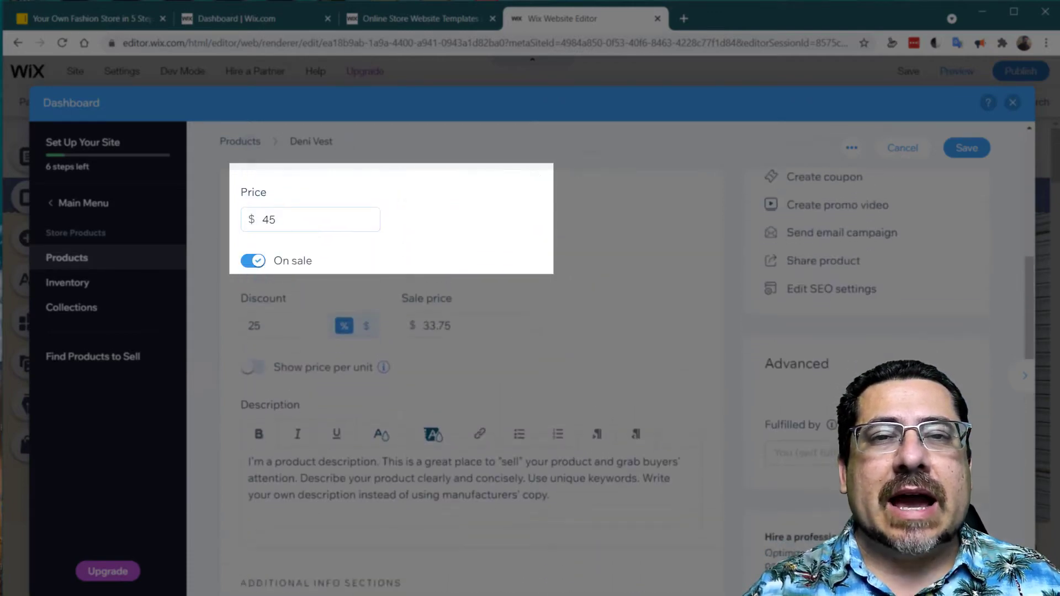
# - Turn on inventory tracking for the Deni Vest and set its inventory to 100
pyautogui.scroll(-4, 469, 359)
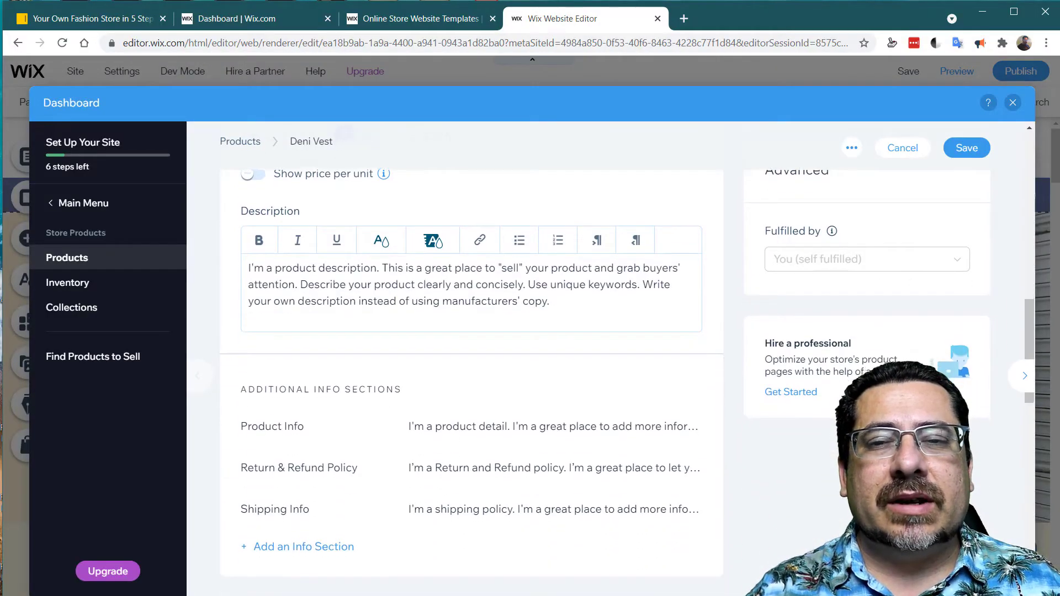
pyautogui.scroll(-10, 469, 359)
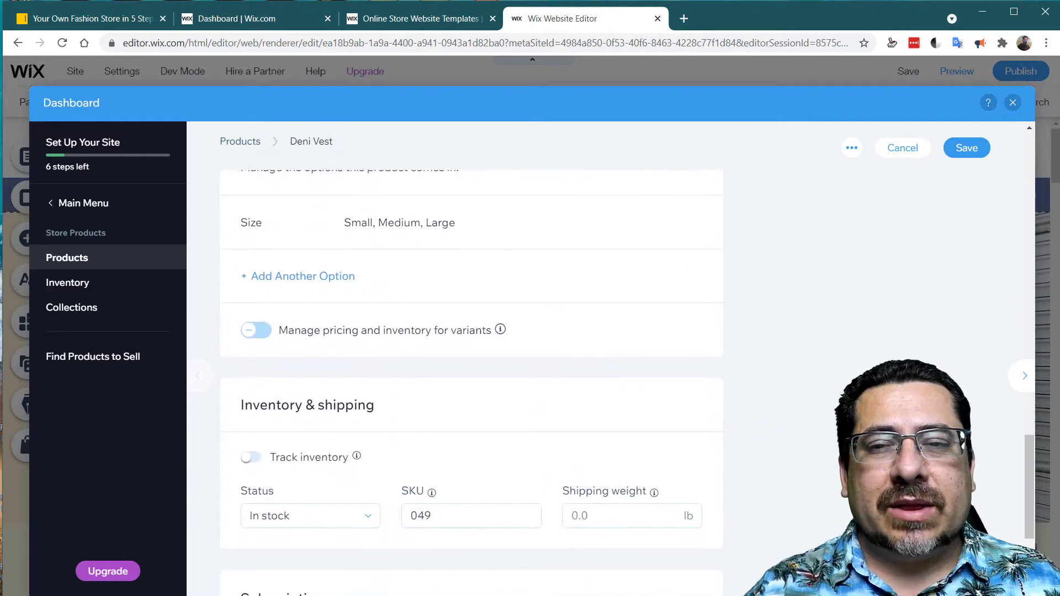
pyautogui.scroll(-4, 470, 358)
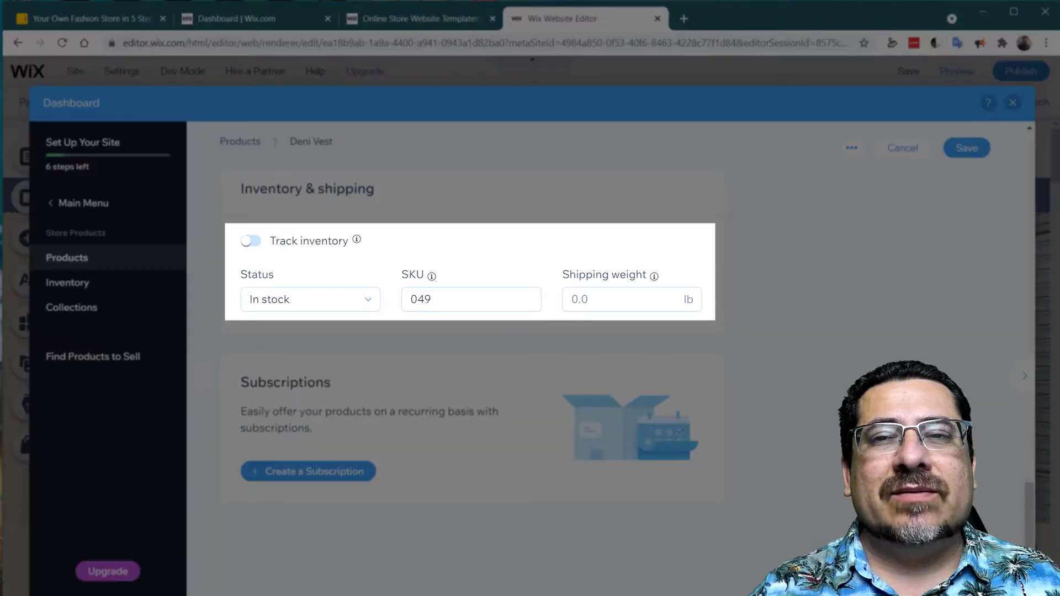
pyautogui.click(250, 241)
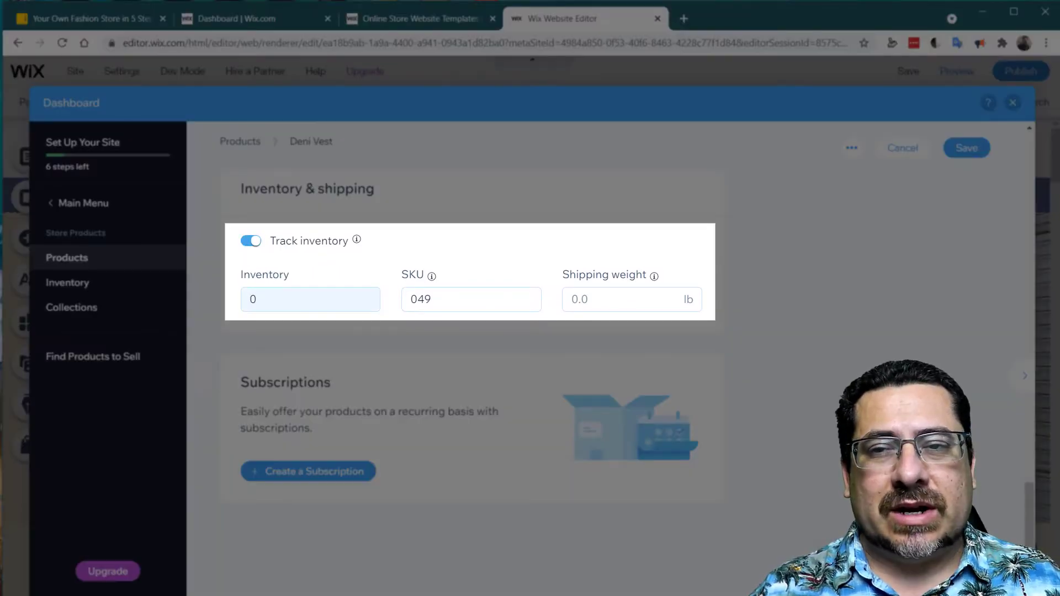
pyautogui.click(250, 299)
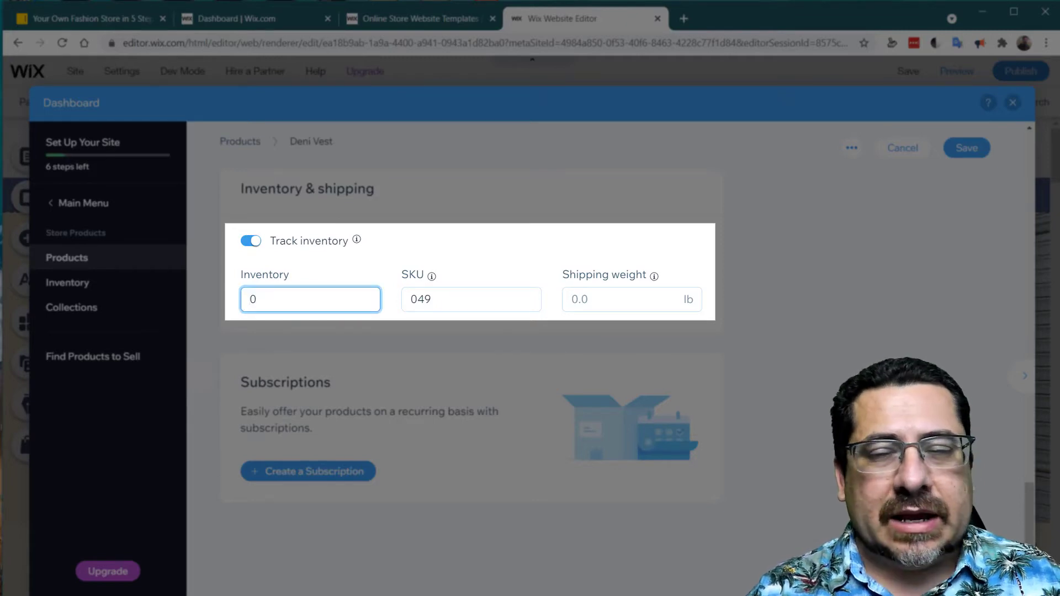
pyautogui.moveTo(250, 299); pyautogui.dragTo(258, 299)
pyautogui.write('100')
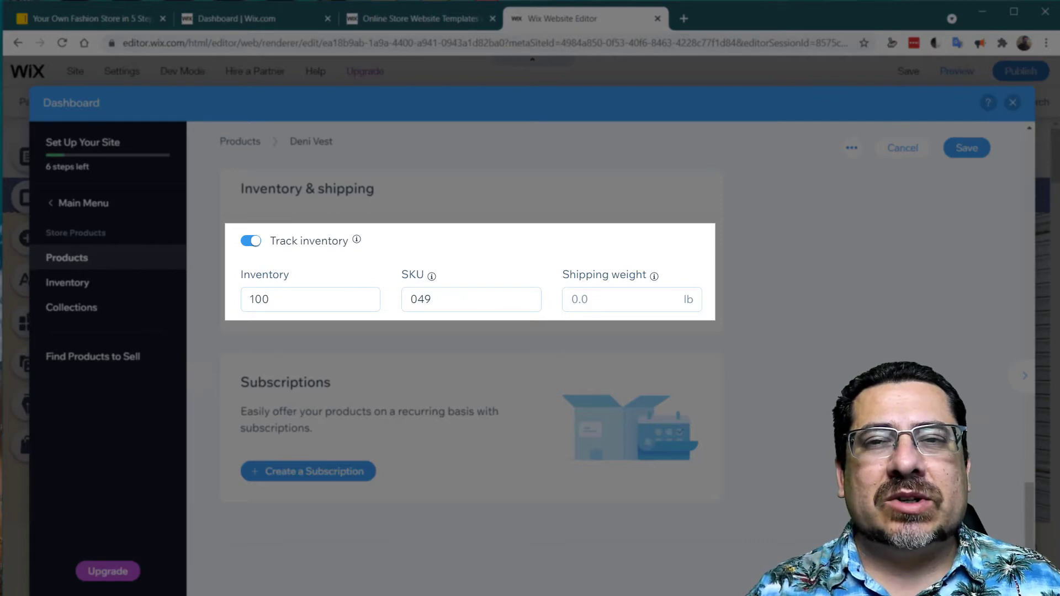
# - Hide the Deni Vest from the online store
pyautogui.scroll(15, 469, 359)
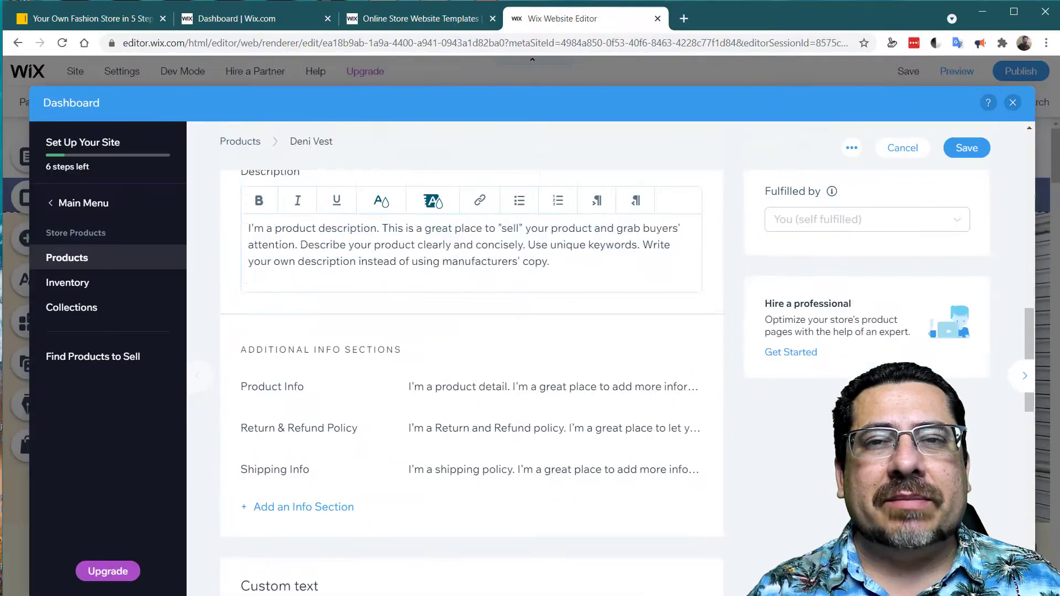
pyautogui.scroll(5, 470, 359)
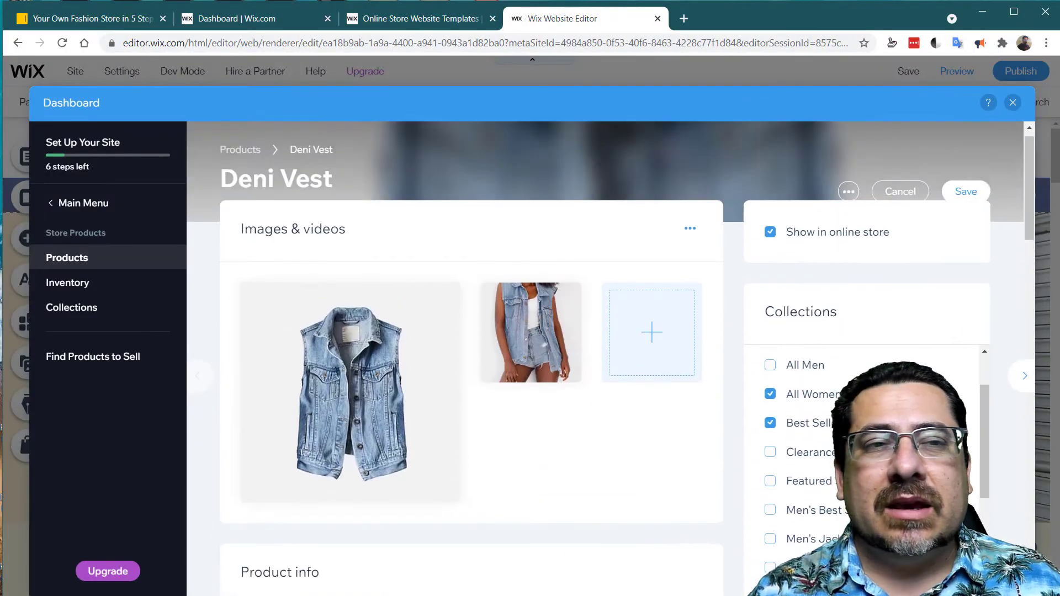
pyautogui.scroll(2, 530, 309)
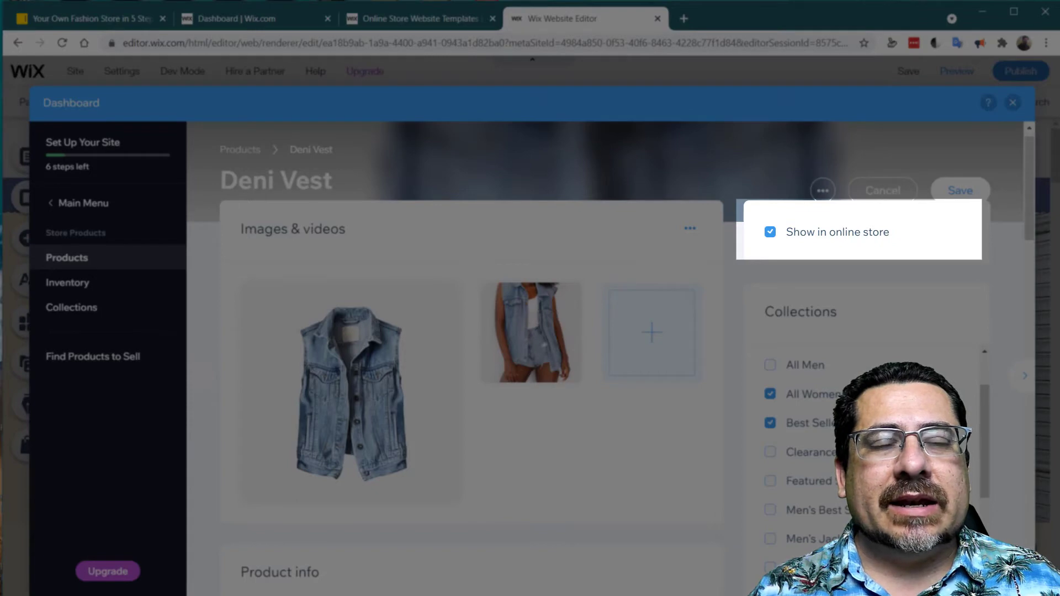
pyautogui.click(770, 232)
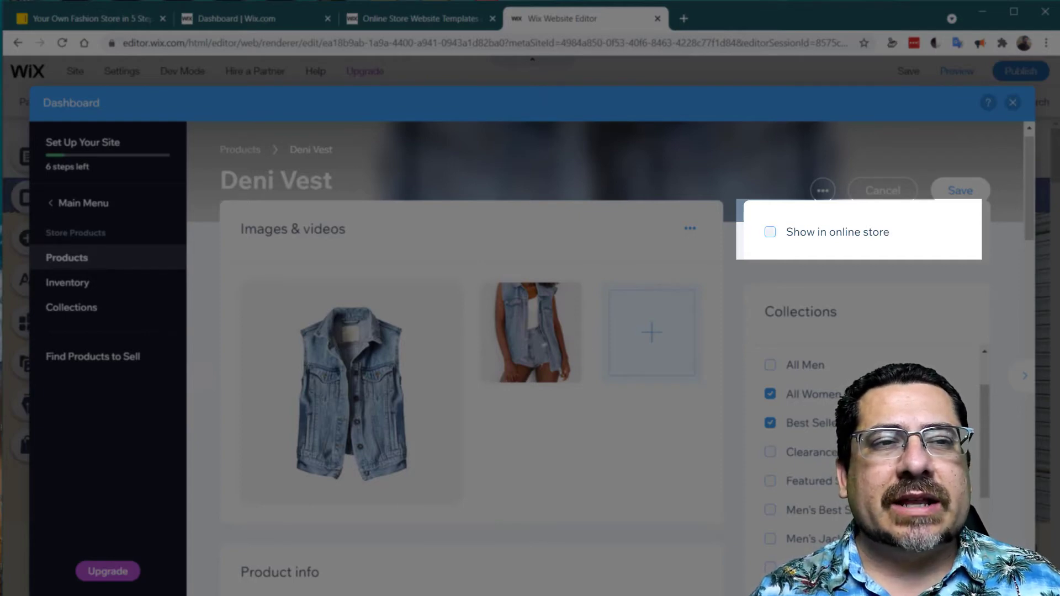
# - Switch to the fashion store guide and mark "Update inventory" as done under Step #4 Manage Your Inventory
pyautogui.click(419, 18)
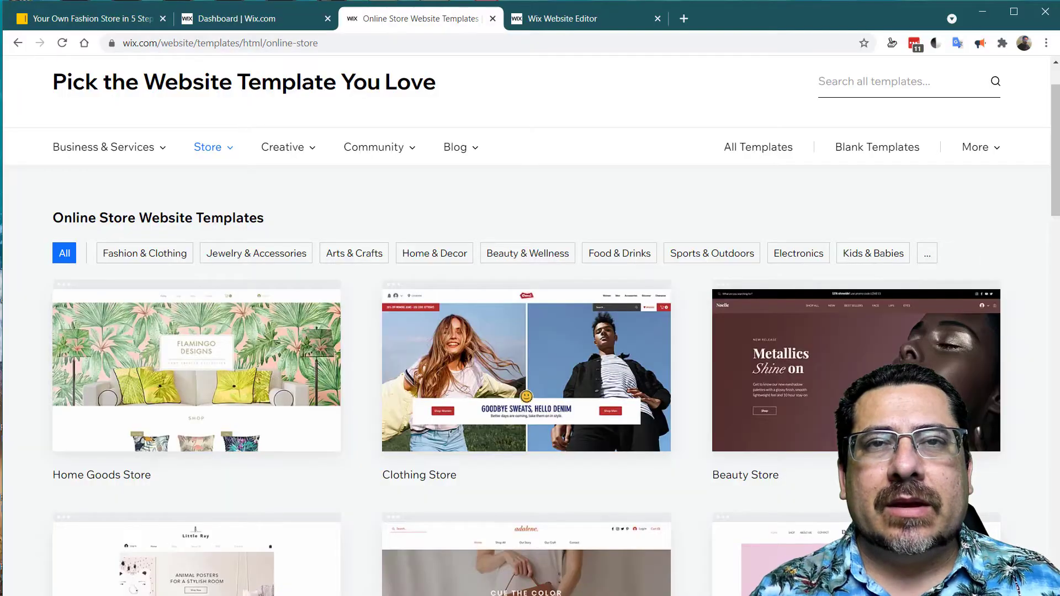
pyautogui.click(563, 18)
pyautogui.click(59, 18)
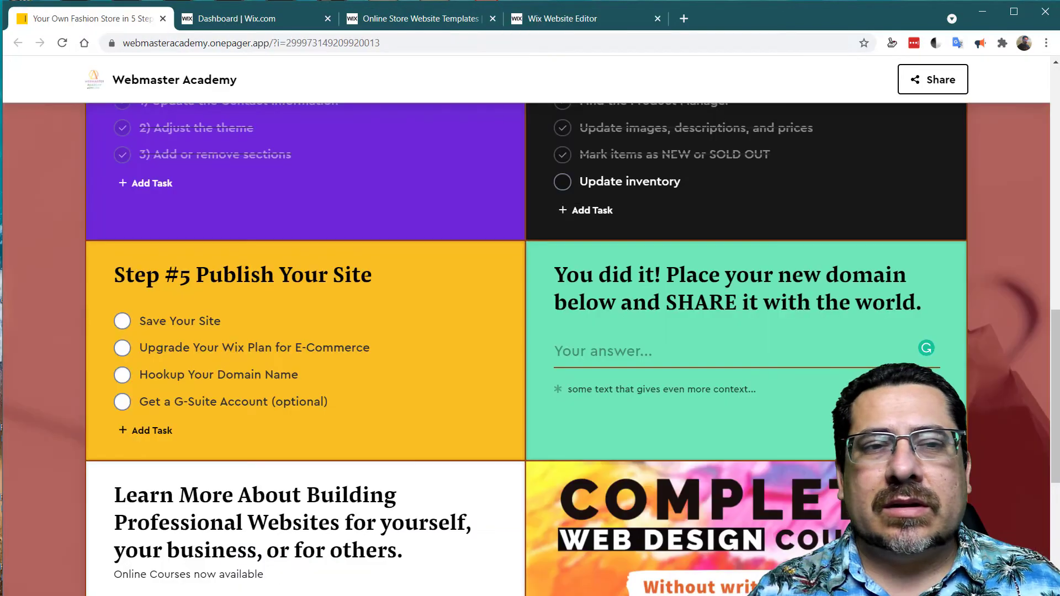
pyautogui.scroll(3, 530, 348)
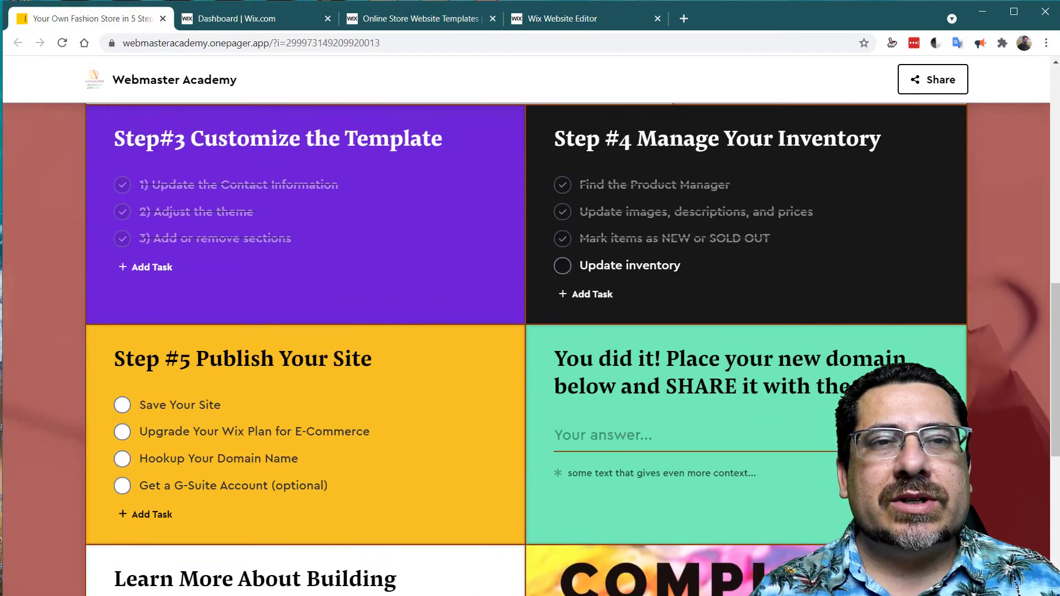
pyautogui.scroll(-1, 530, 348)
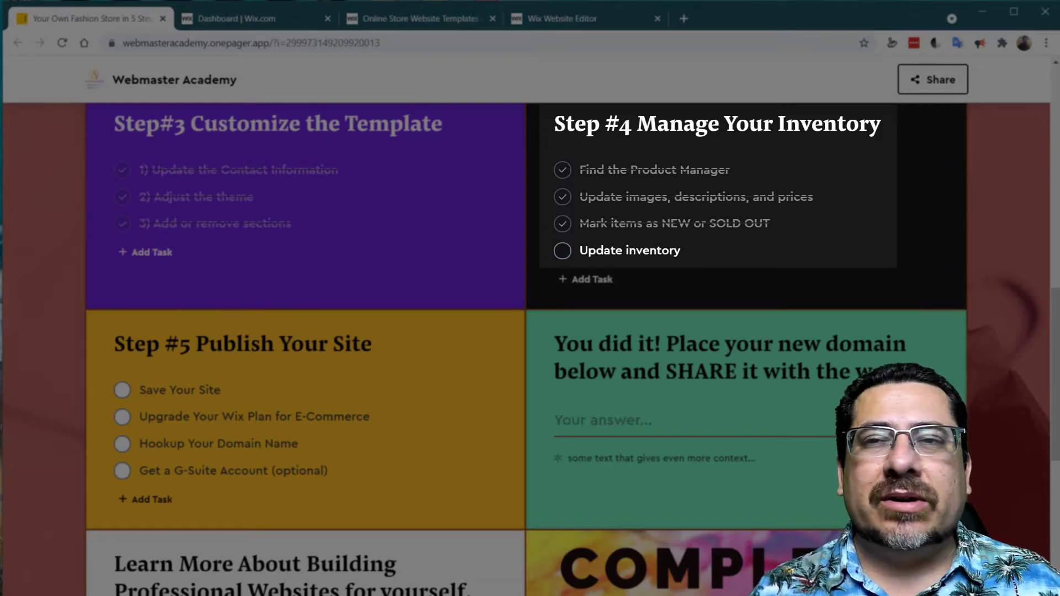
pyautogui.scroll(-1, 530, 348)
pyautogui.click(562, 182)
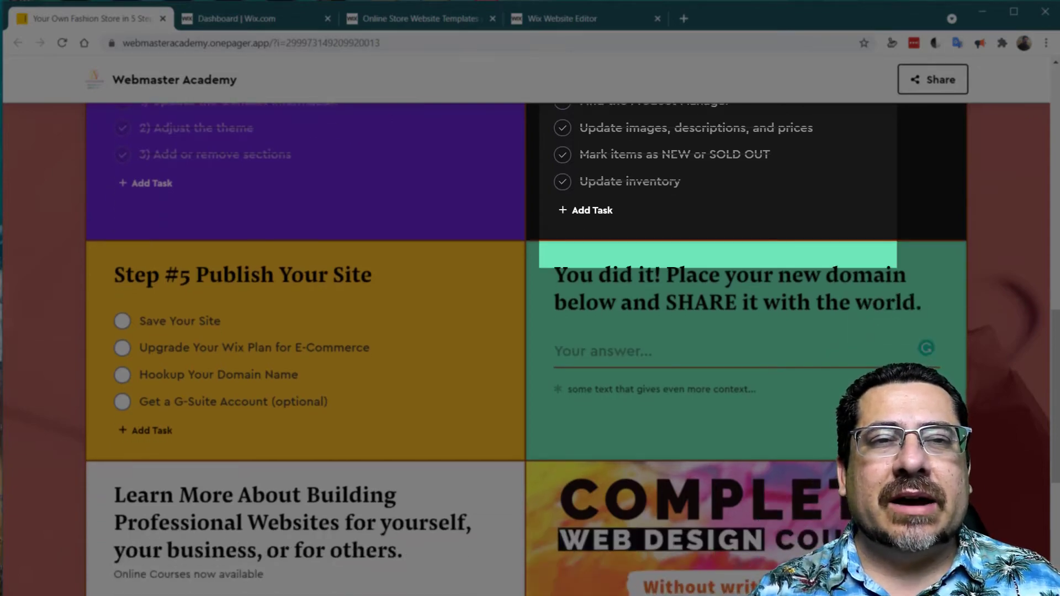
pyautogui.scroll(-1, 530, 348)
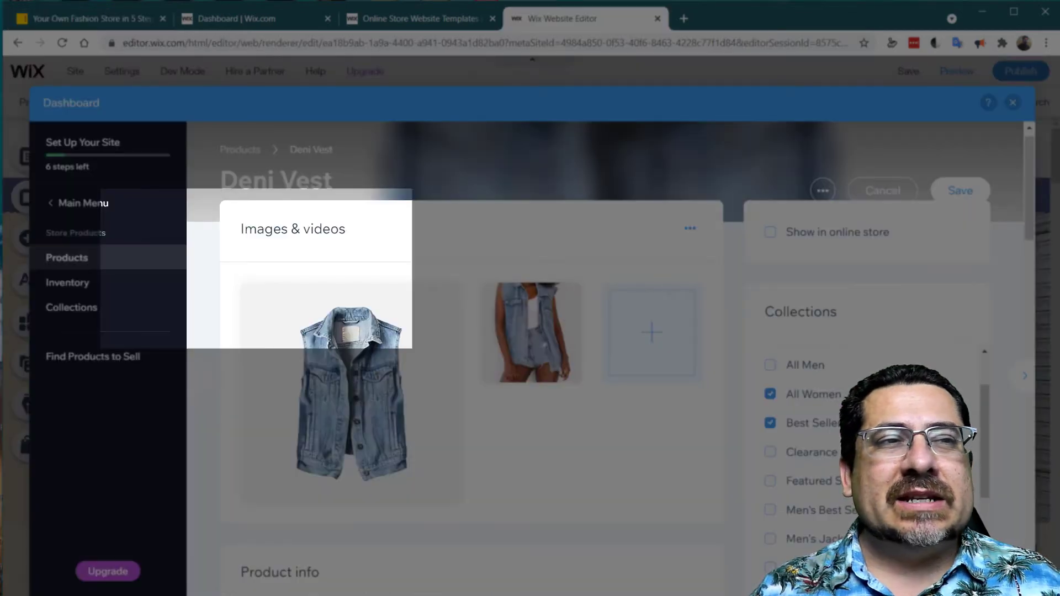
# - Discard the unsaved Deni Vest changes in the website editor and close the store dashboard
pyautogui.click(882, 191)
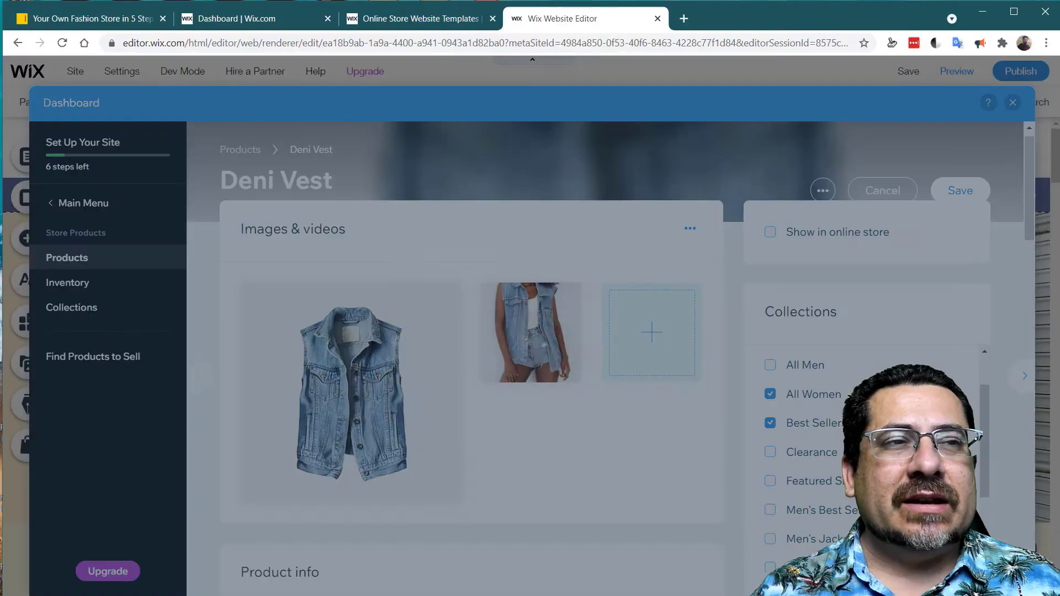
pyautogui.click(654, 408)
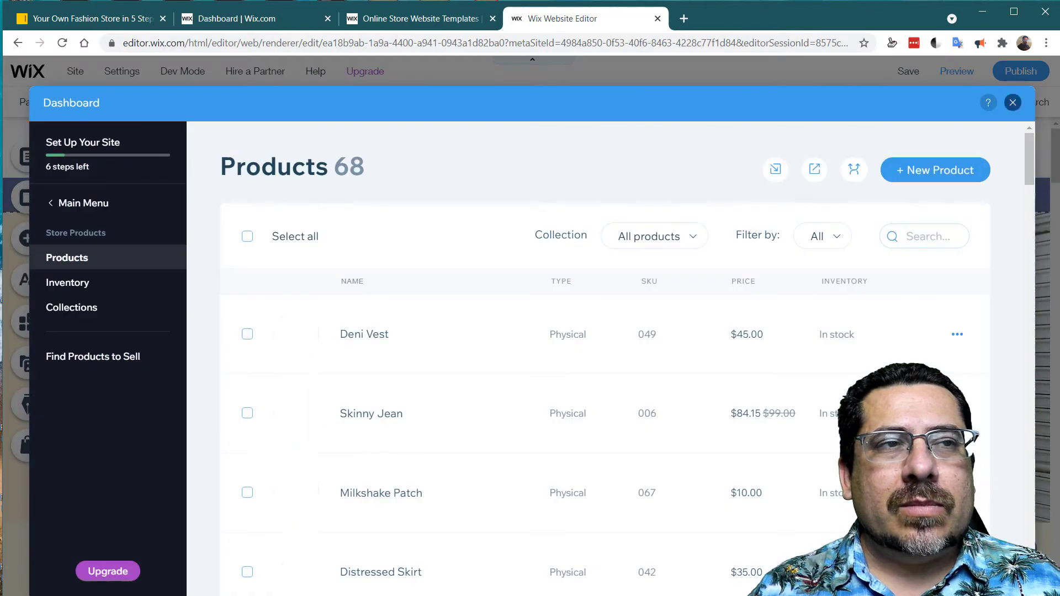
pyautogui.click(1012, 102)
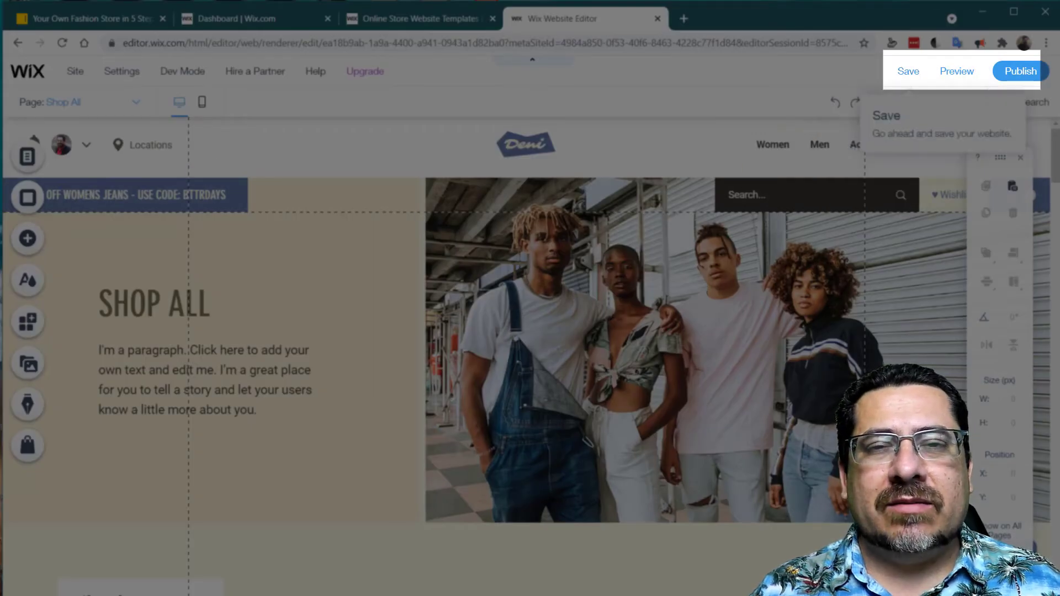
# - Start saving the site, compare the free Wix.com domain and customized domain options, and close the dialog without saving
pyautogui.click(908, 71)
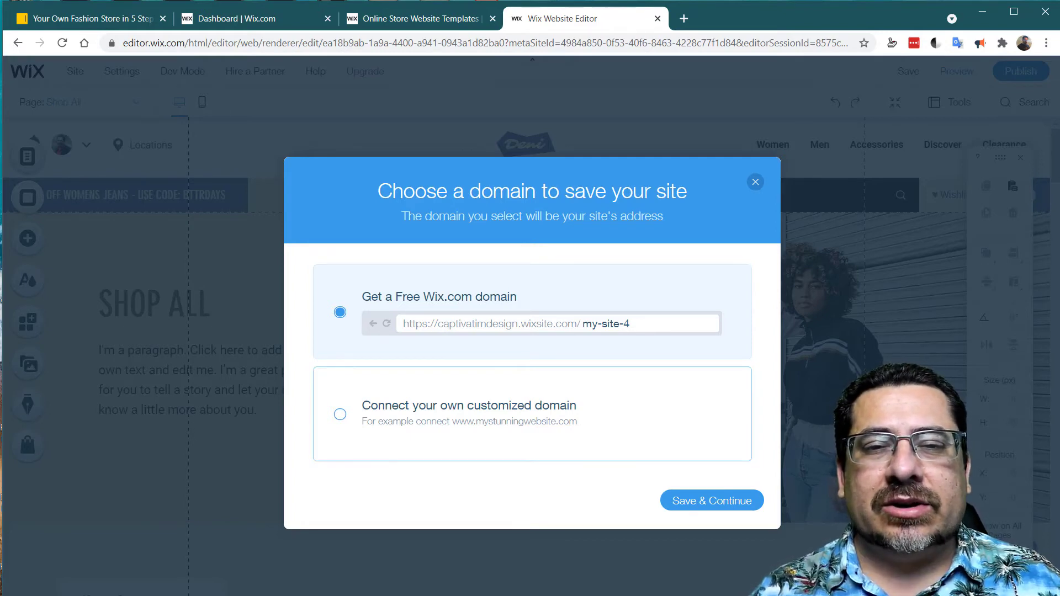
pyautogui.click(340, 414)
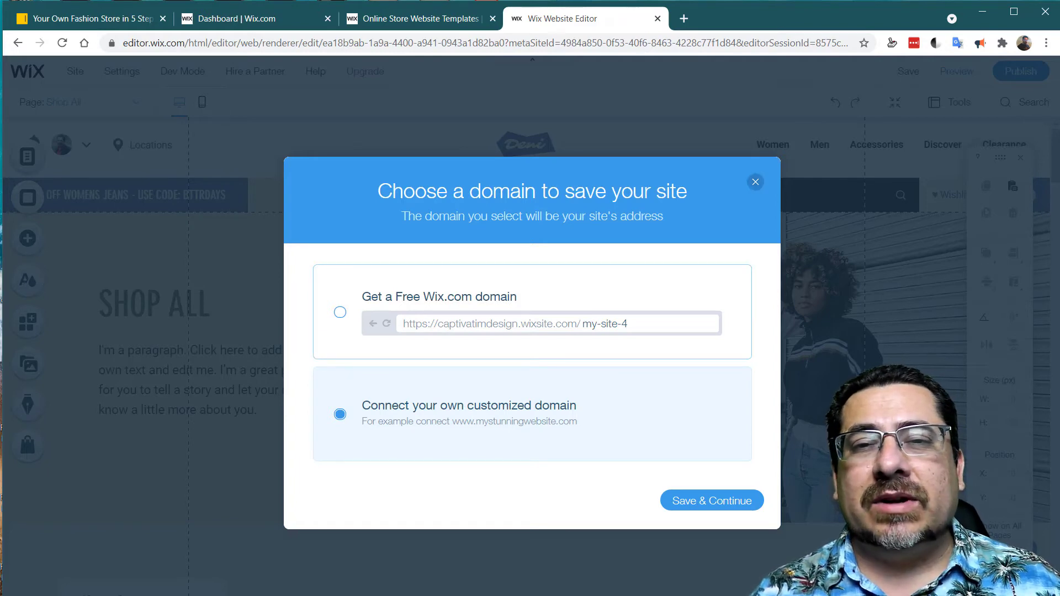
pyautogui.click(340, 313)
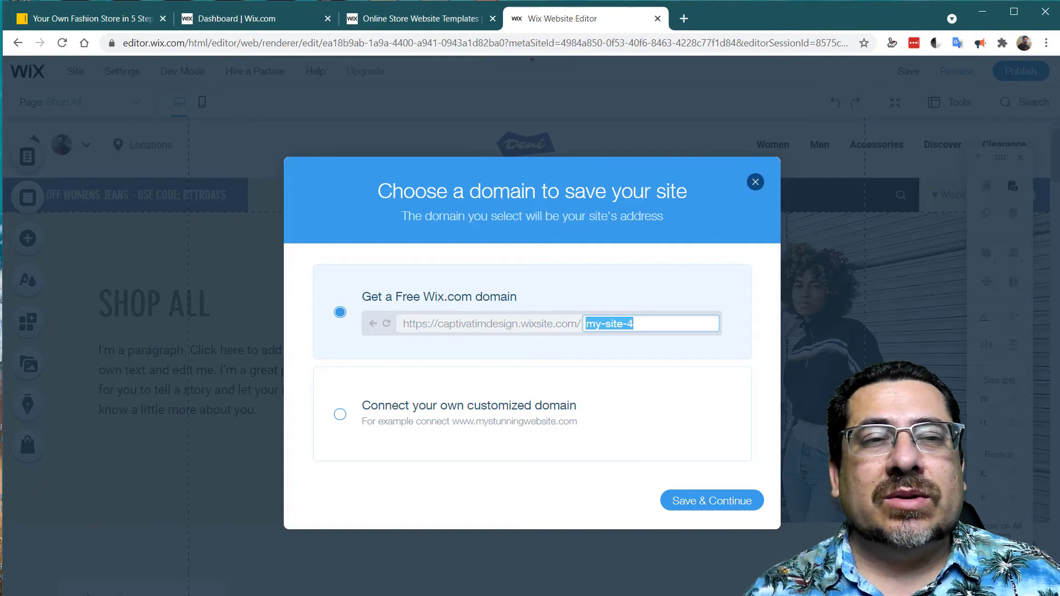
pyautogui.click(755, 181)
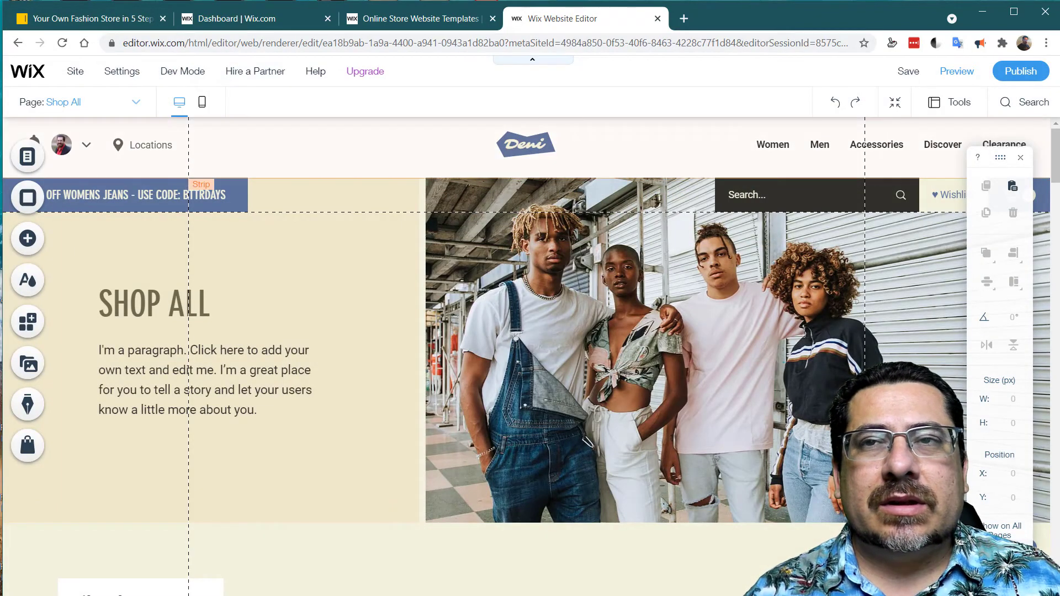
# - Switch to the fashion store guide and mark "Save Your Site" as done under Step #5 Publish Your Site
pyautogui.click(92, 19)
pyautogui.scroll(-2, 526, 349)
pyautogui.scroll(2, 526, 349)
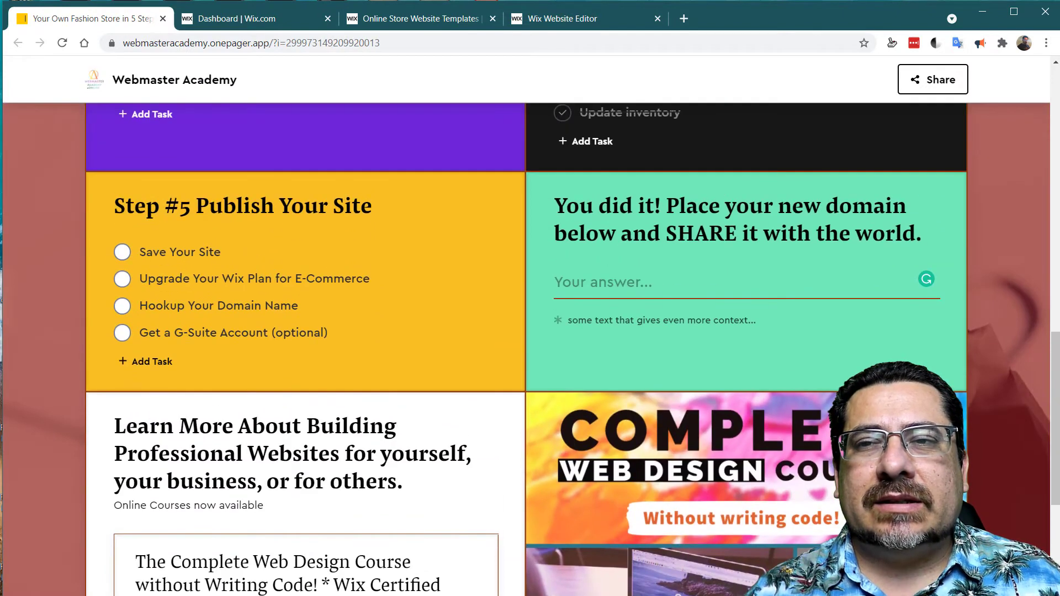
pyautogui.click(122, 253)
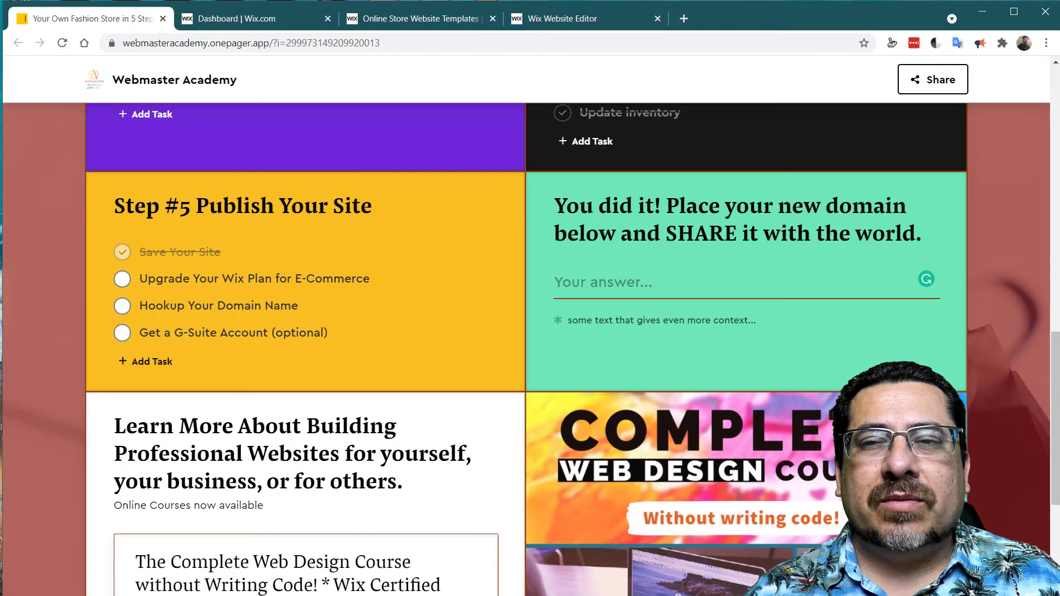
# - Mark "Hookup Your Domain Name" as done under Step #5 Publish Your Site
pyautogui.click(122, 307)
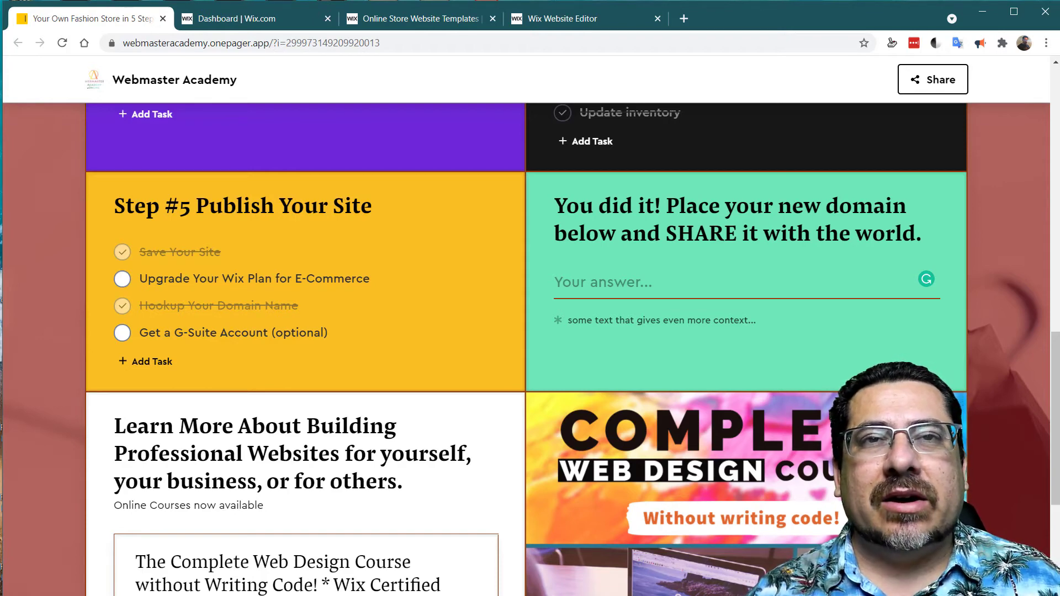
# - Switch to the Wix website editor and save the site from the upgrade offer, using the free Wix.com domain ending in my-site-4
pyautogui.click(563, 18)
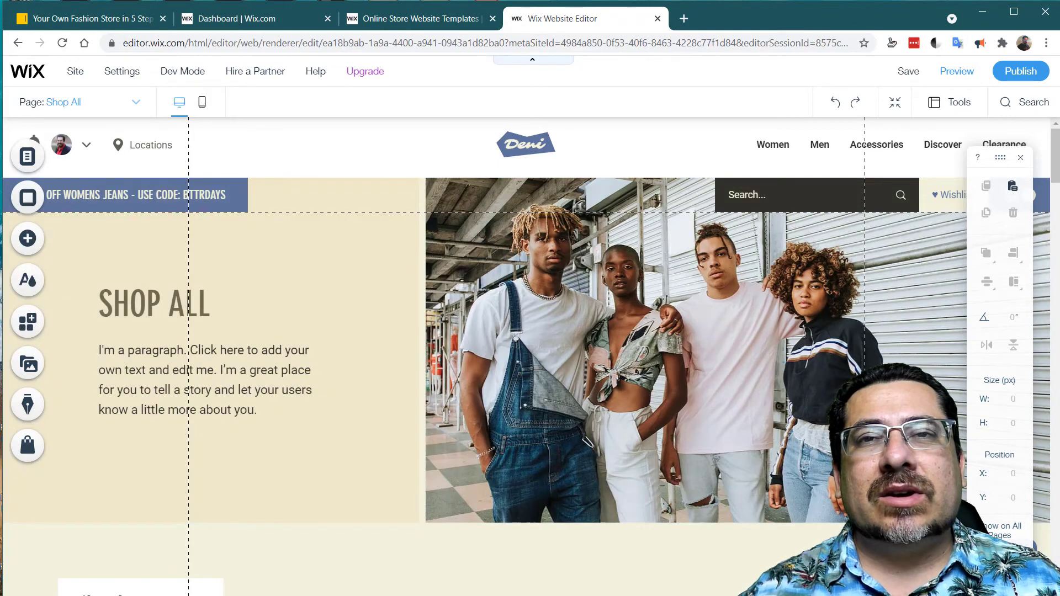
pyautogui.moveTo(364, 71)
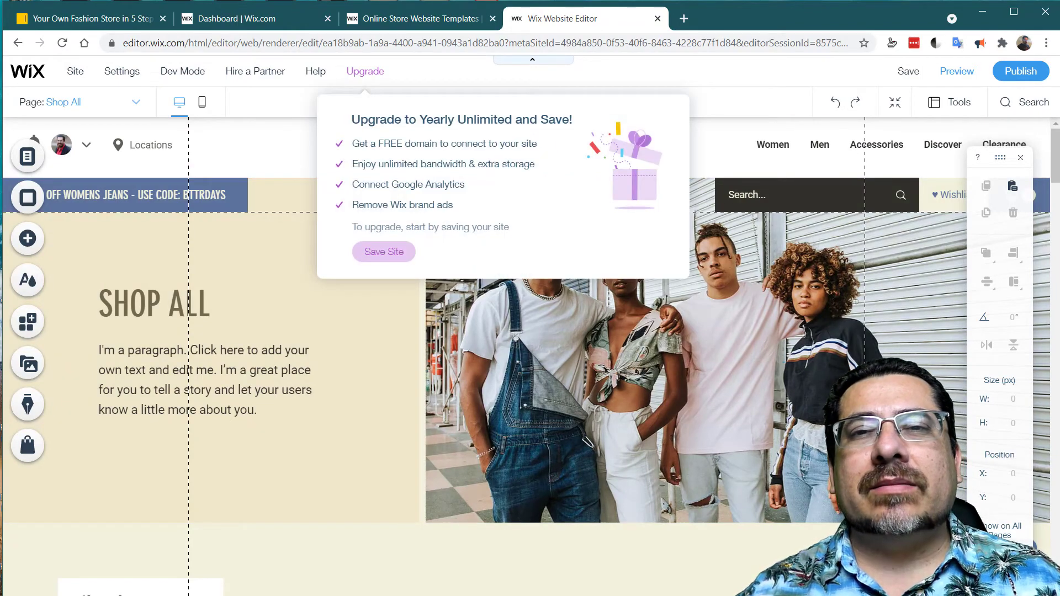
pyautogui.click(383, 251)
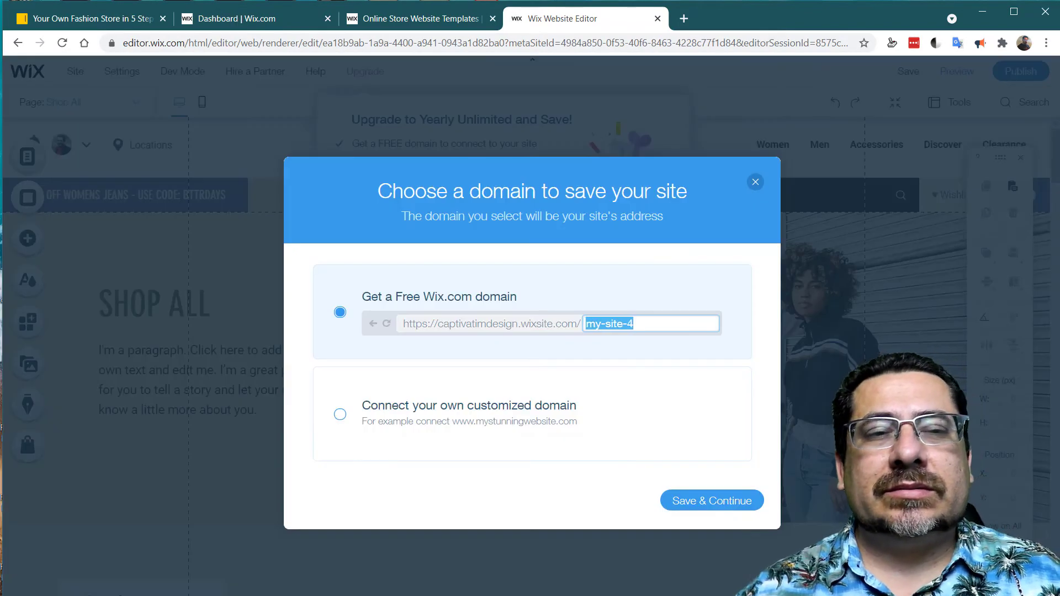
pyautogui.click(711, 501)
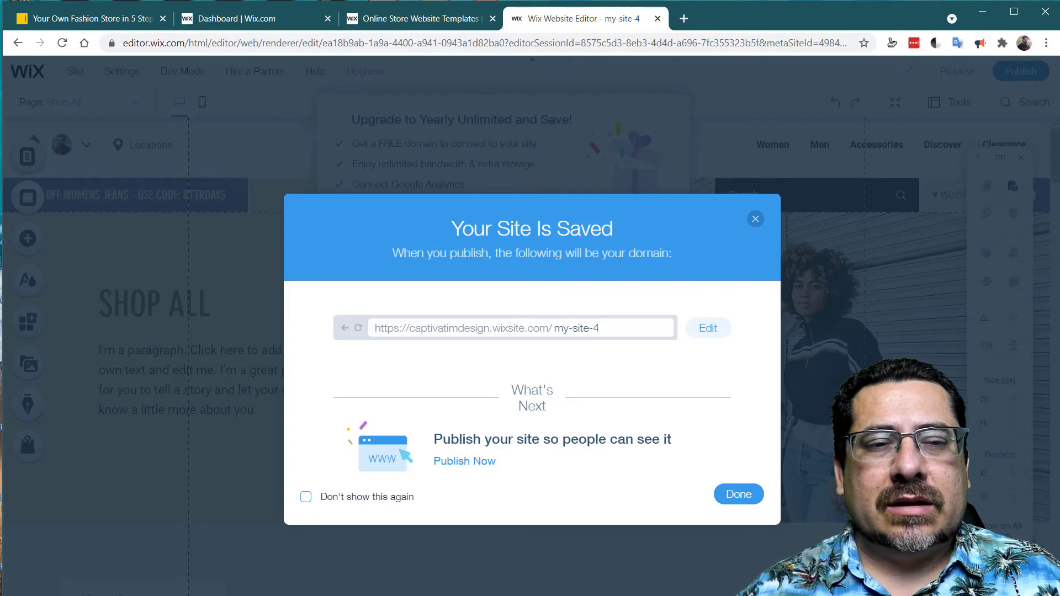
pyautogui.click(739, 494)
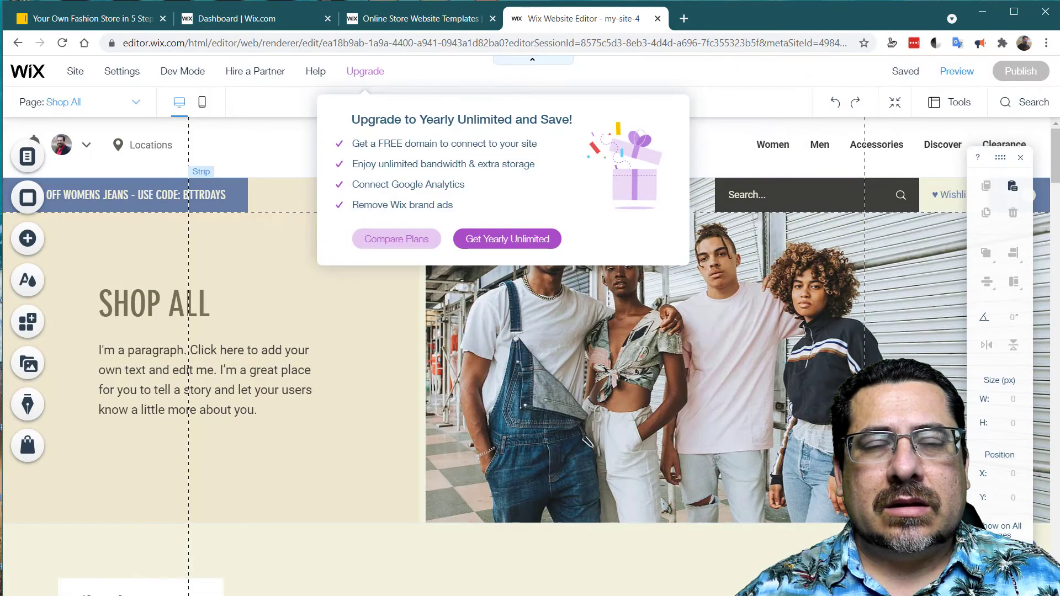
# - Open the premium plan comparison from the upgrade offer and display the Business & eCommerce Plans
pyautogui.click(396, 238)
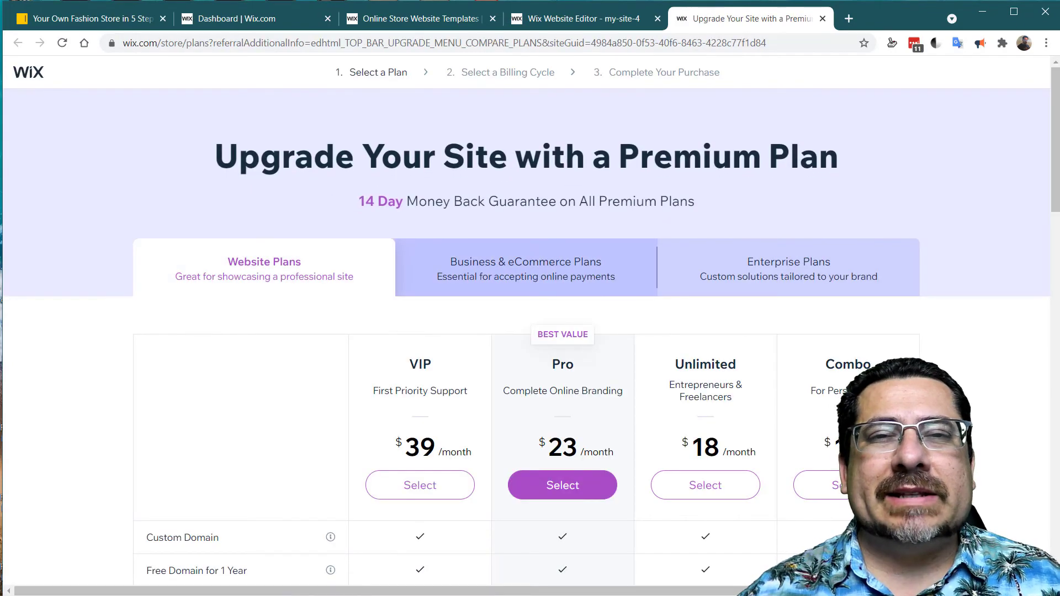
pyautogui.scroll(-1, 530, 326)
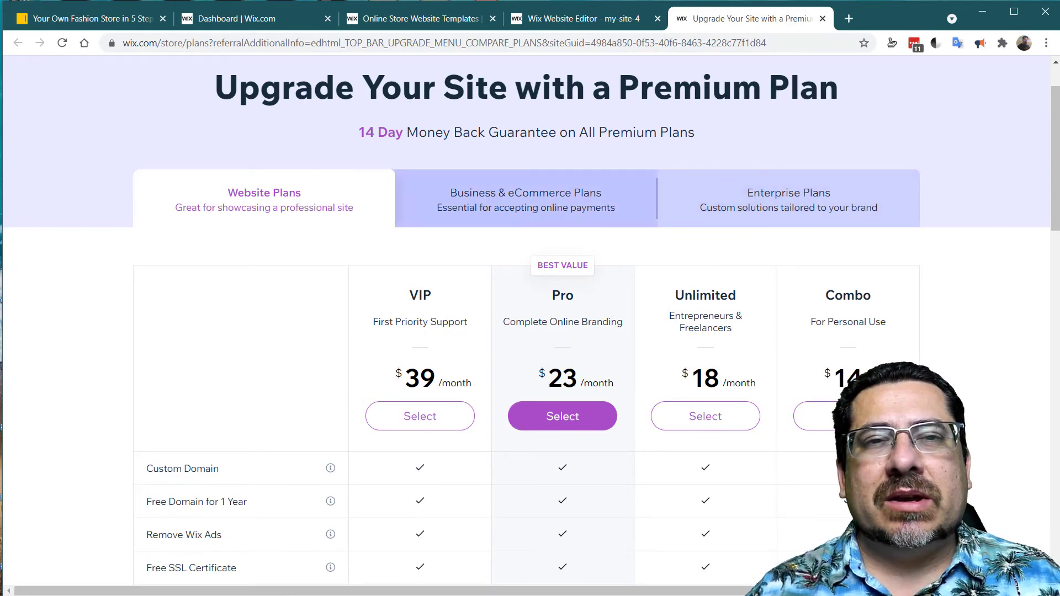
pyautogui.click(526, 200)
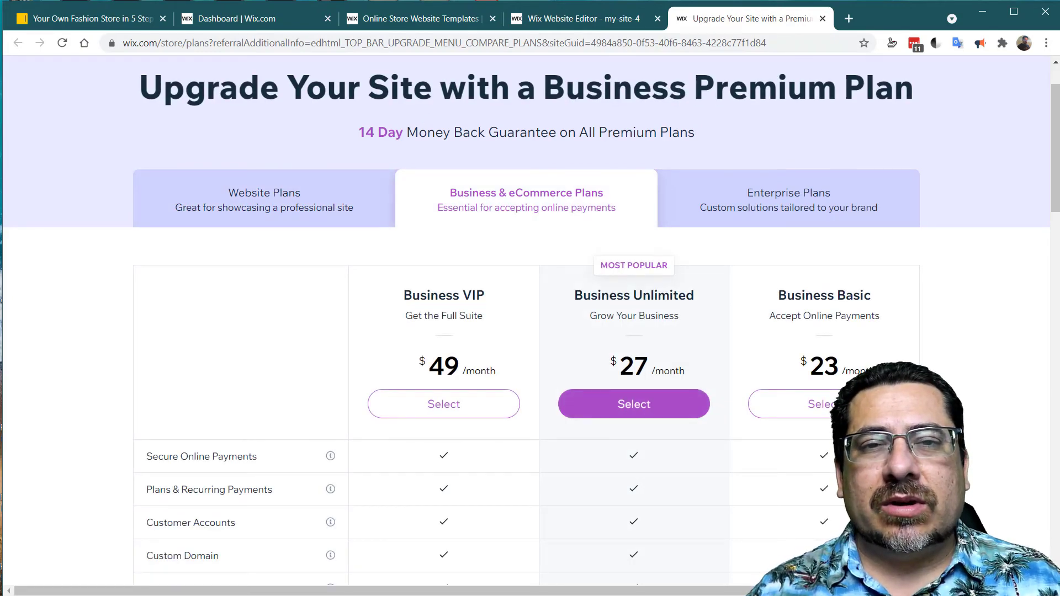
# - Compare the prices, general features and Complete eCommerce Platform features of the Business VIP, Business Unlimited and Business Basic plans
pyautogui.scroll(-2, 530, 321)
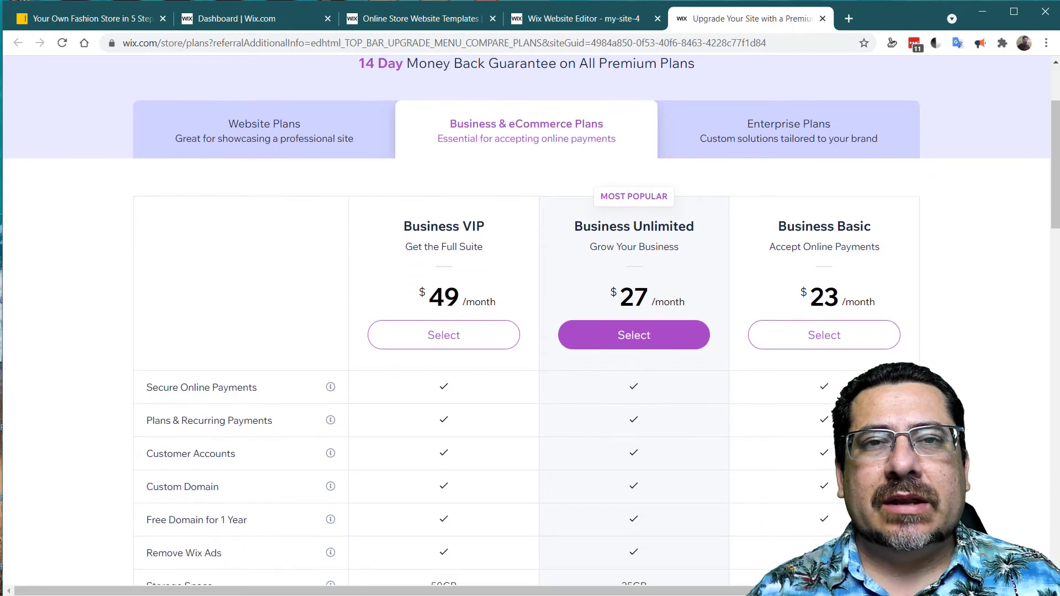
pyautogui.scroll(2, 530, 320)
pyautogui.scroll(-3, 530, 320)
pyautogui.scroll(1, 530, 193)
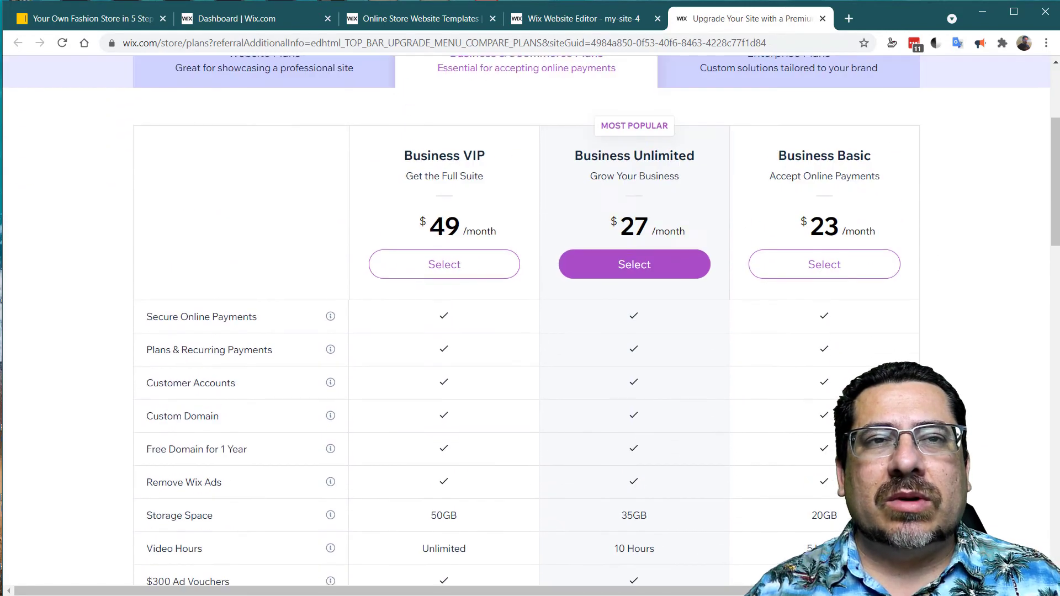
pyautogui.scroll(-1, 530, 194)
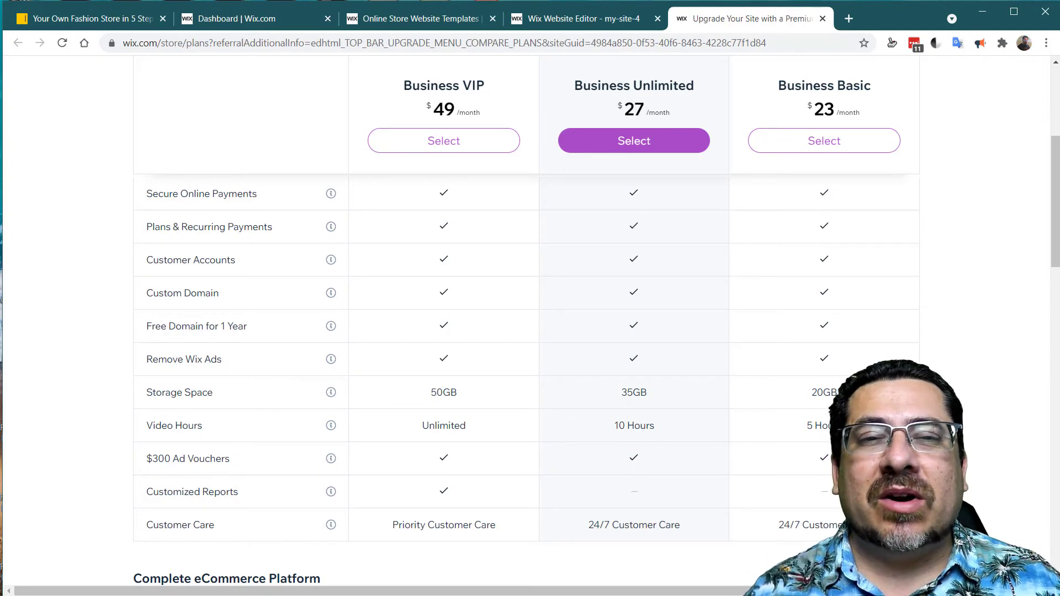
pyautogui.scroll(-3, 530, 321)
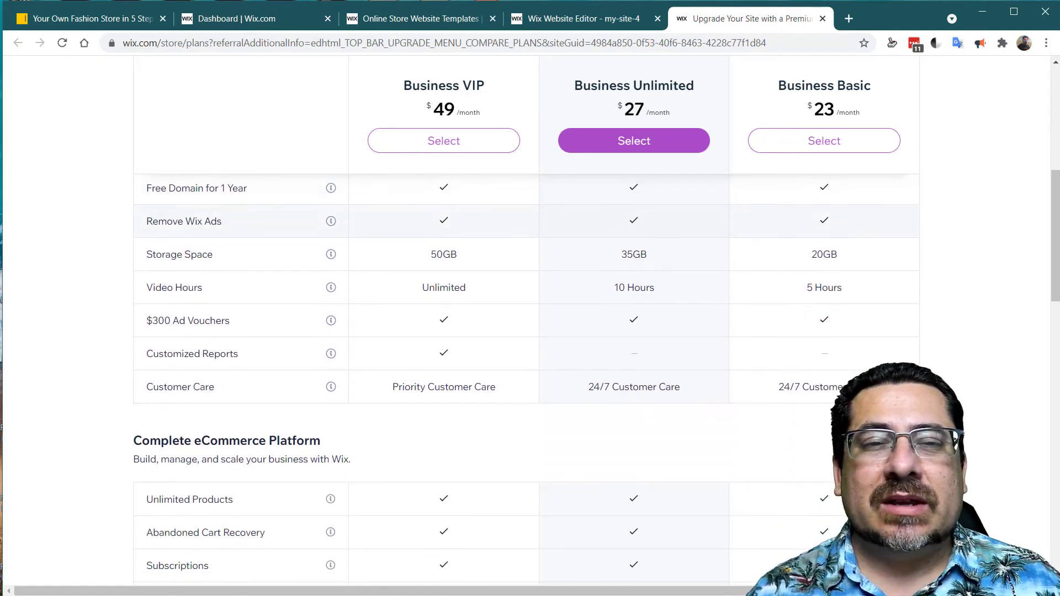
pyautogui.scroll(-2, 530, 221)
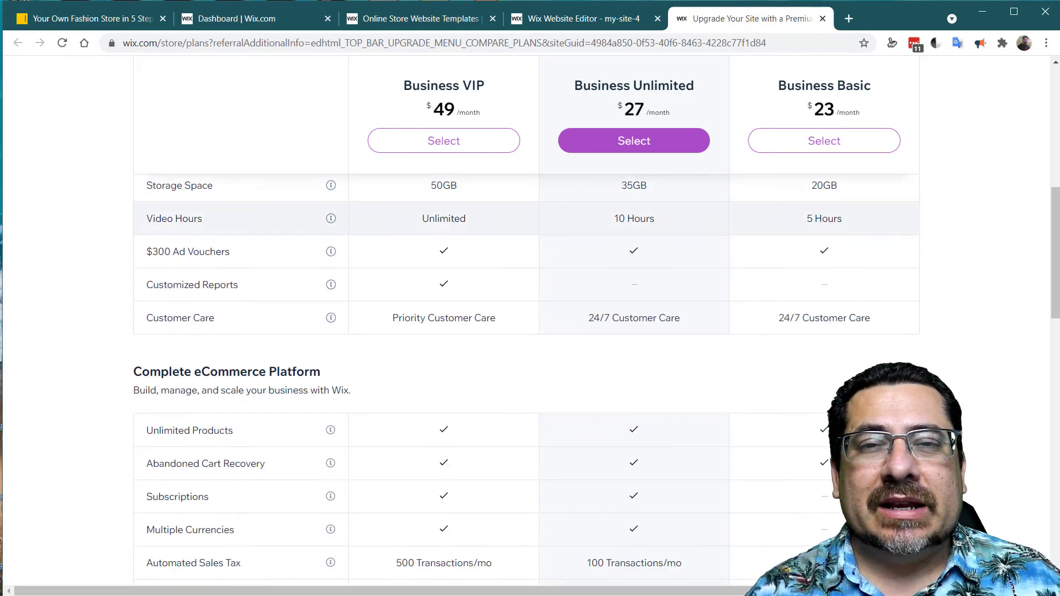
pyautogui.scroll(-5, 530, 331)
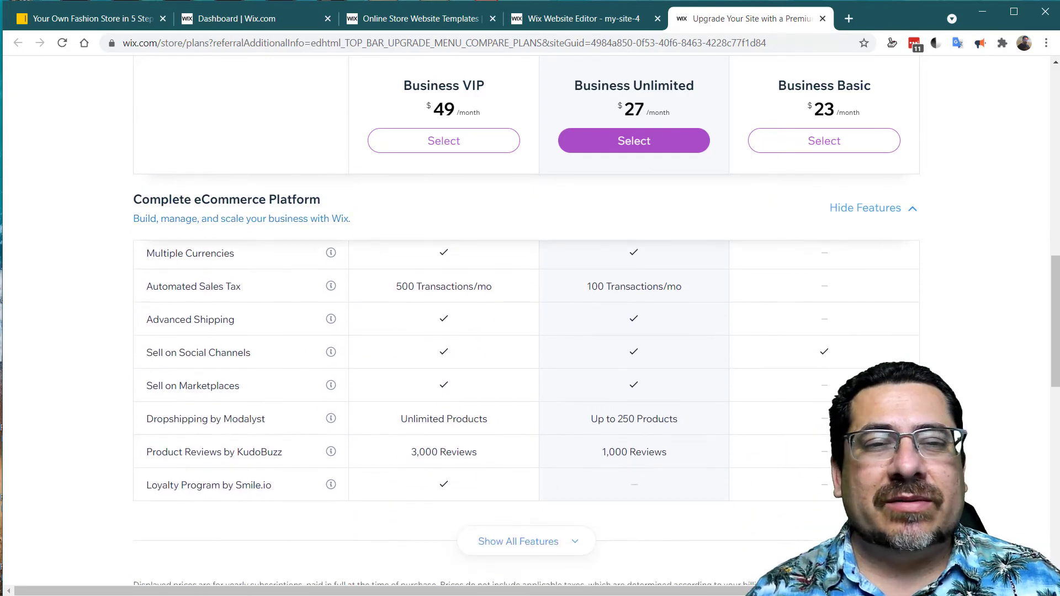
pyautogui.scroll(2, 530, 386)
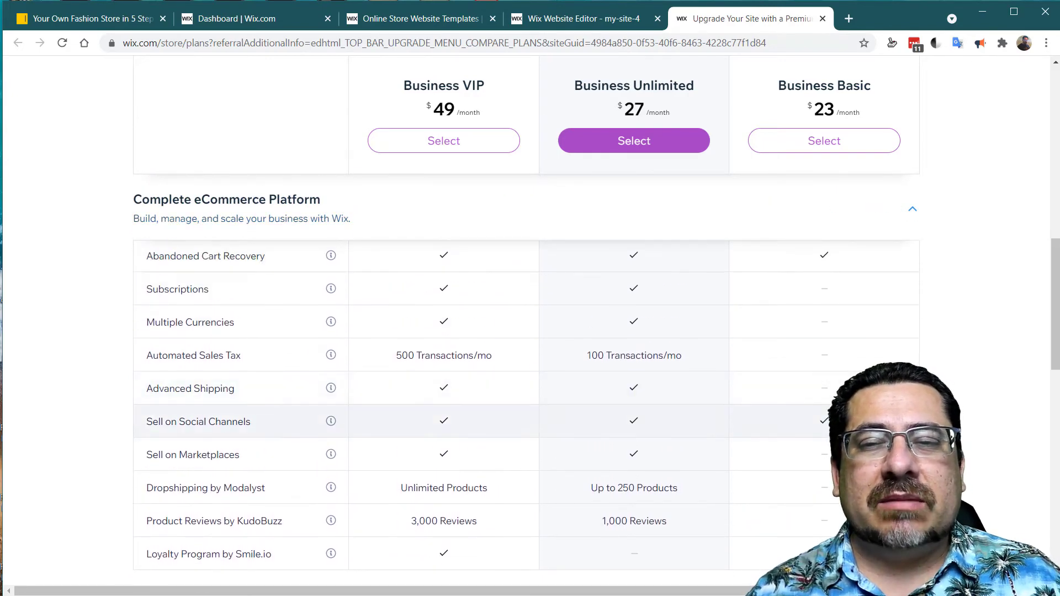
pyautogui.scroll(1, 530, 463)
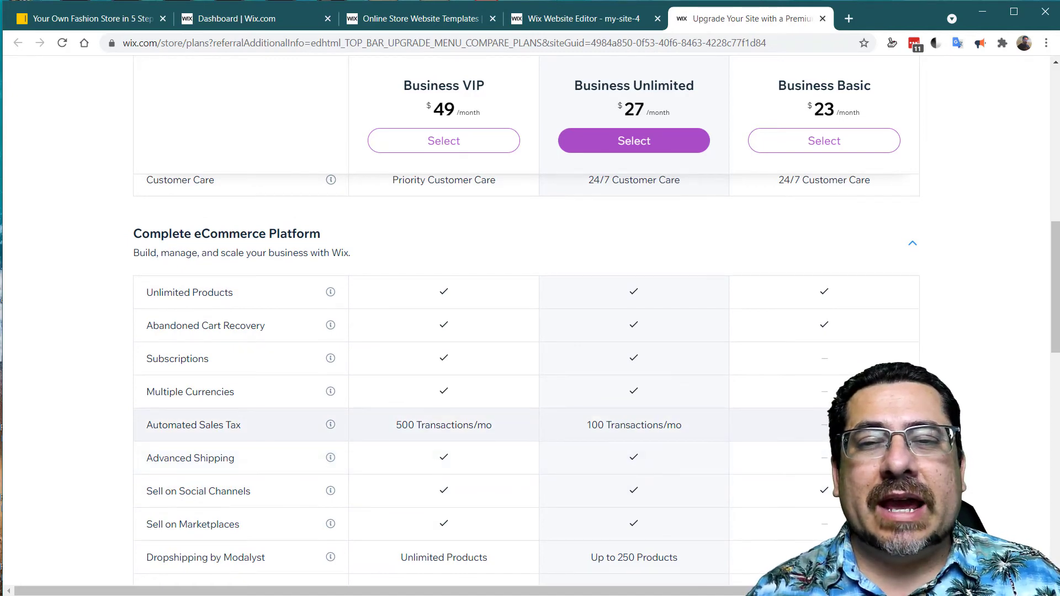
pyautogui.scroll(4, 530, 386)
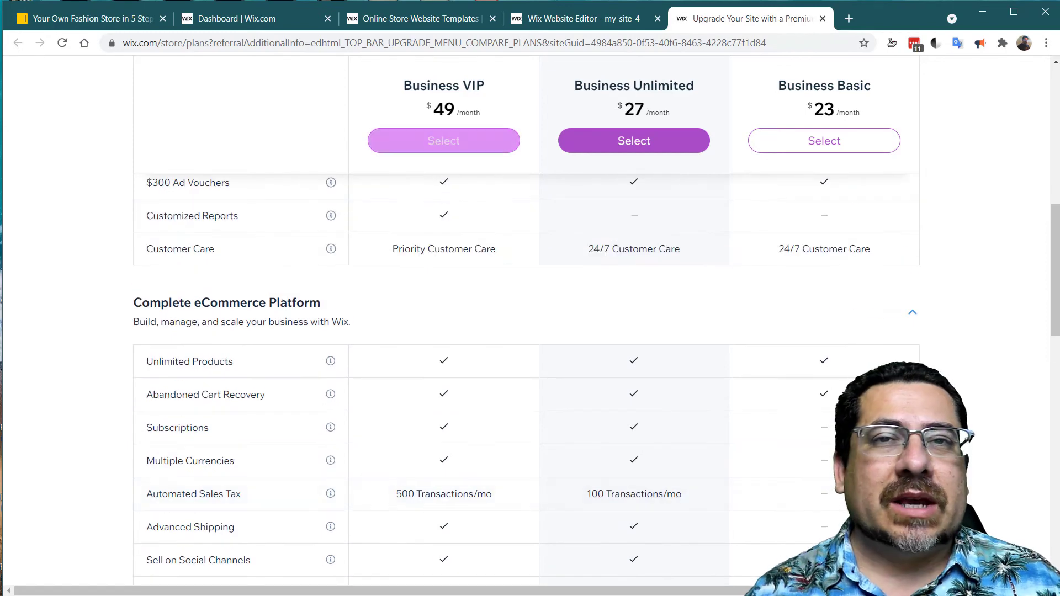
pyautogui.scroll(7, 530, 331)
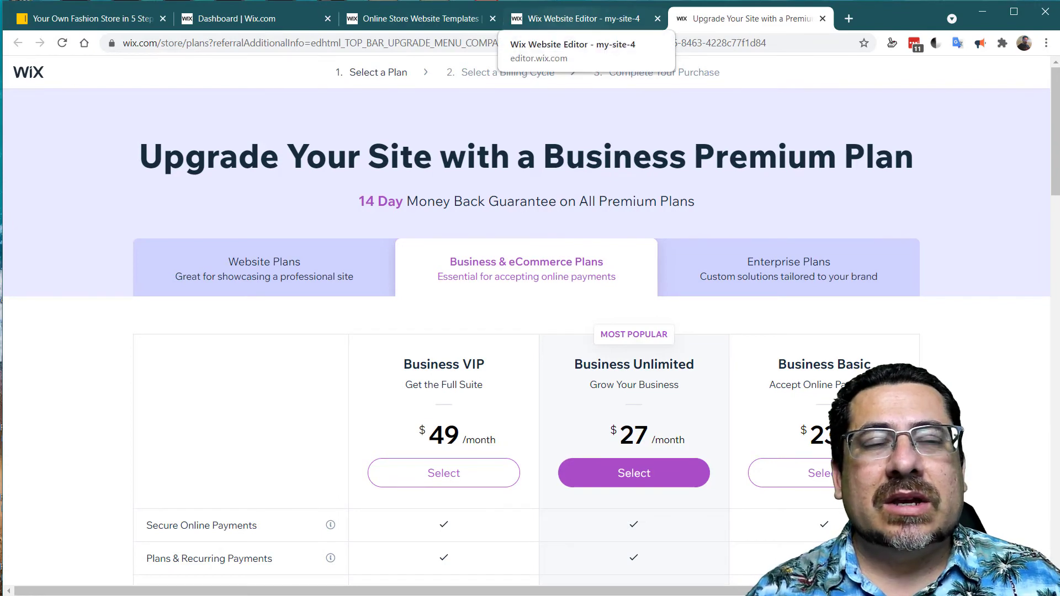
# - Return to the fashion store guide and mark "Upgrade Your Wix Plan for E-Commerce" and "Get a G-Suite Account (optional)" as done under Step #5
pyautogui.click(577, 18)
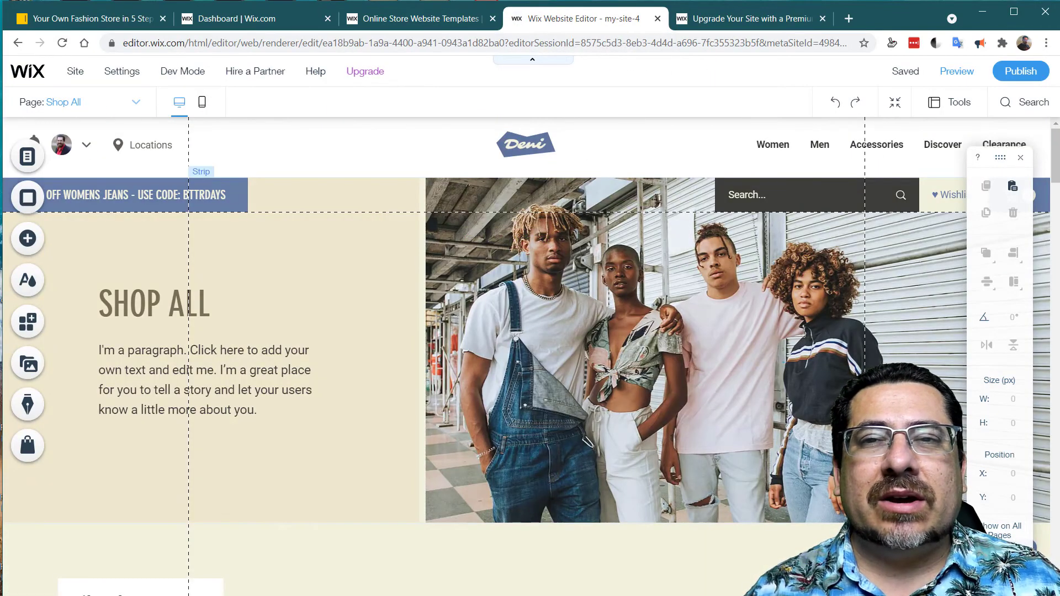
pyautogui.click(82, 19)
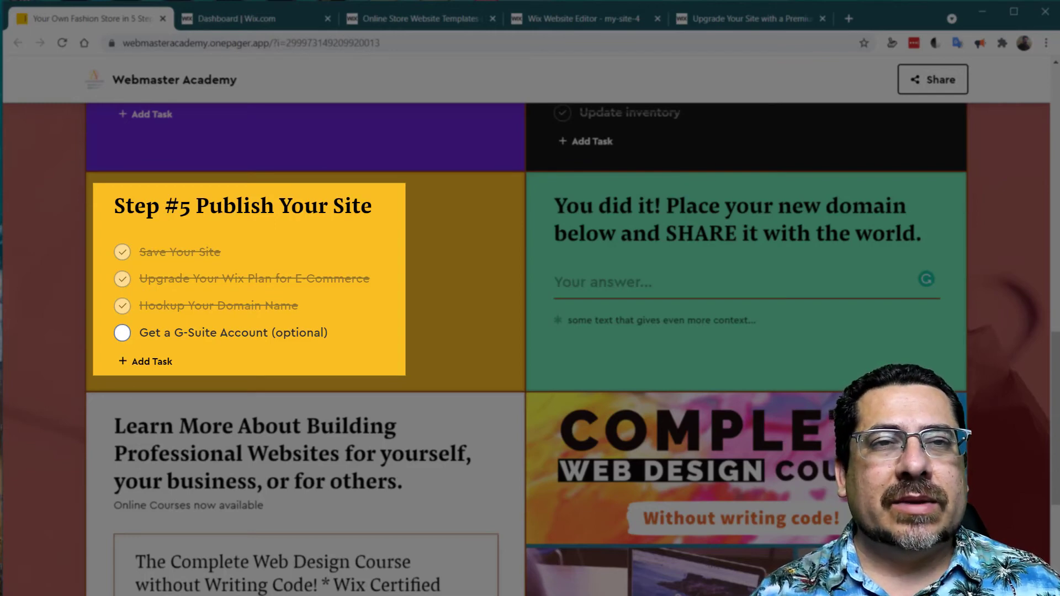
pyautogui.scroll(1, 524, 347)
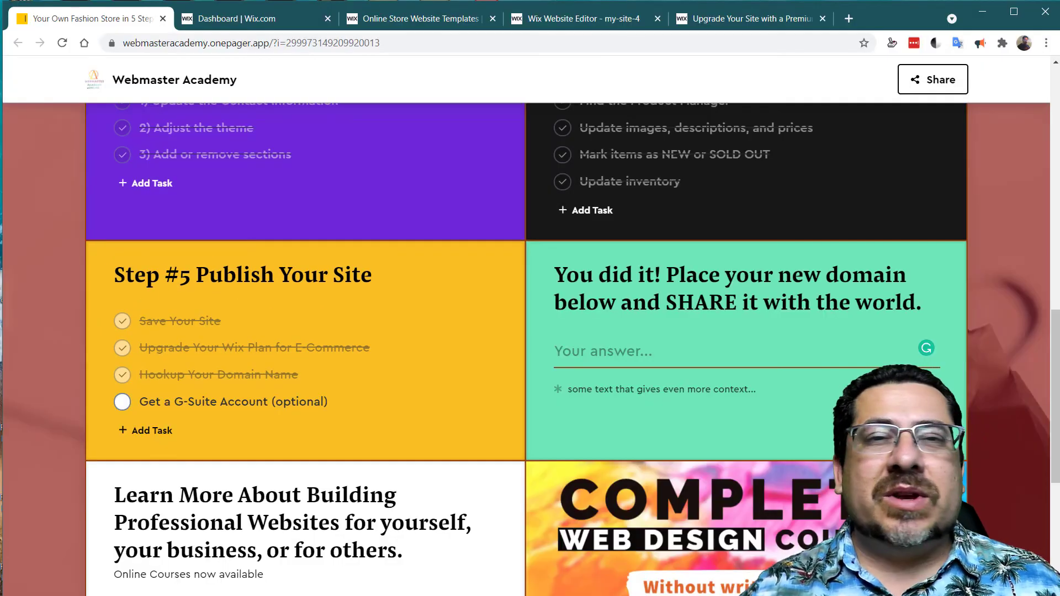
pyautogui.scroll(4, 525, 348)
pyautogui.scroll(-4, 524, 347)
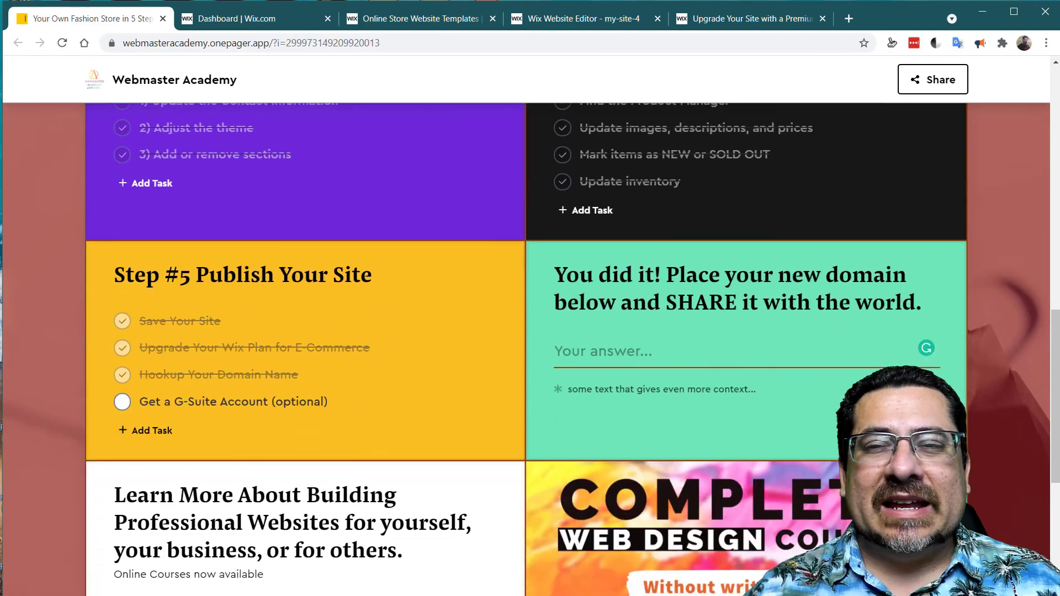
pyautogui.click(122, 402)
# - Review the guide's tasks from Step #1 Get Your Free Wix.com Account through Step #5 Publish Your Site
pyautogui.scroll(8, 524, 348)
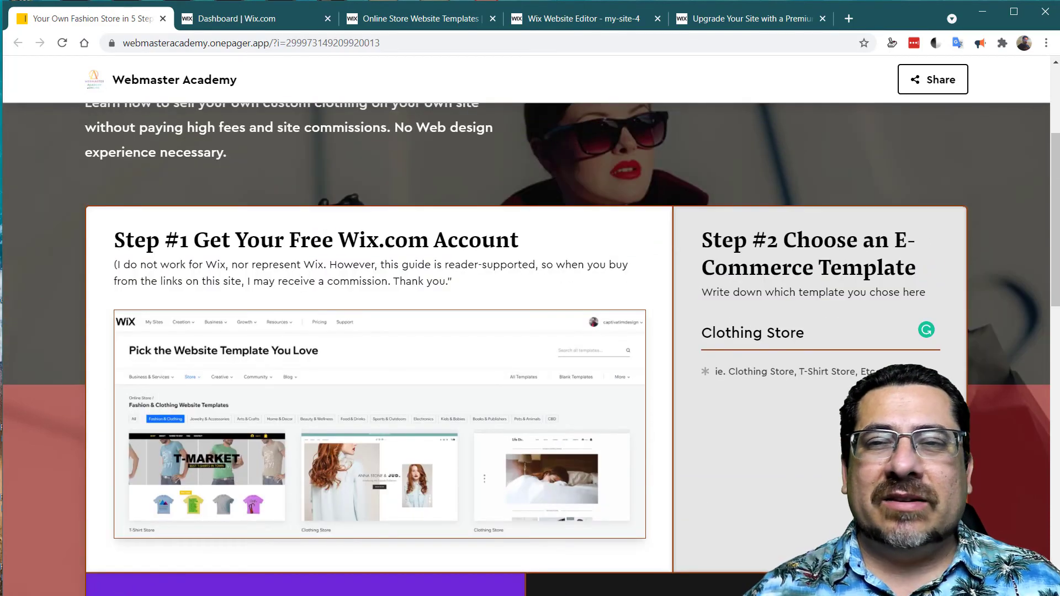
pyautogui.scroll(-1, 524, 348)
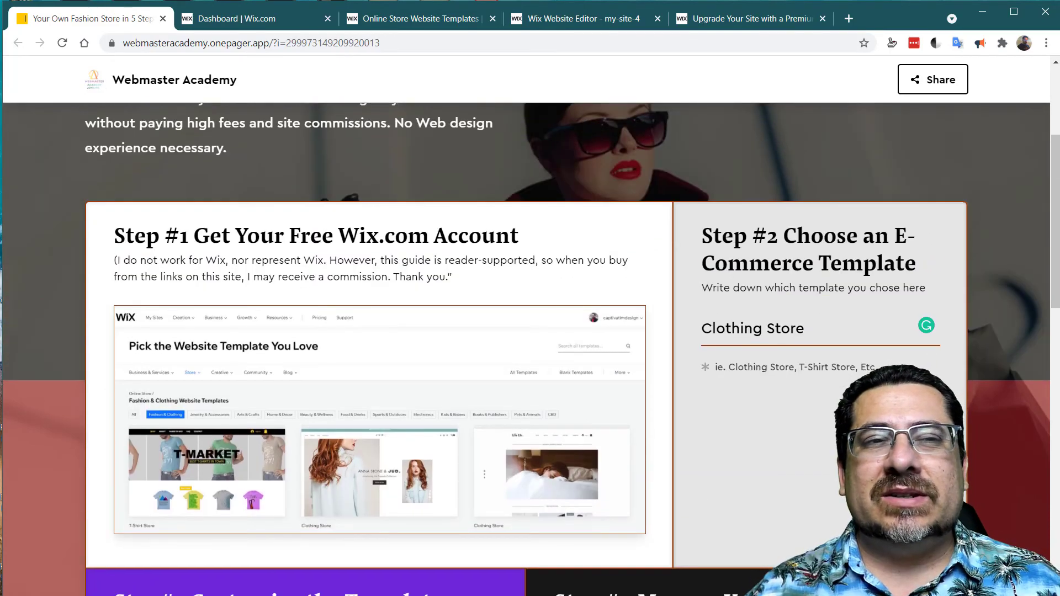
pyautogui.scroll(-6, 525, 348)
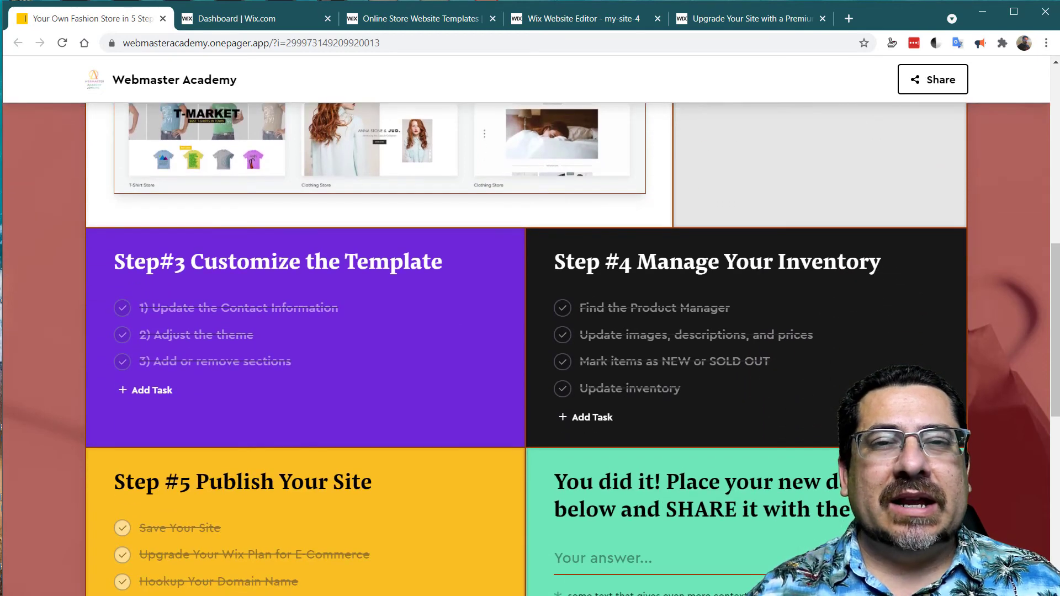
pyautogui.scroll(-3, 524, 348)
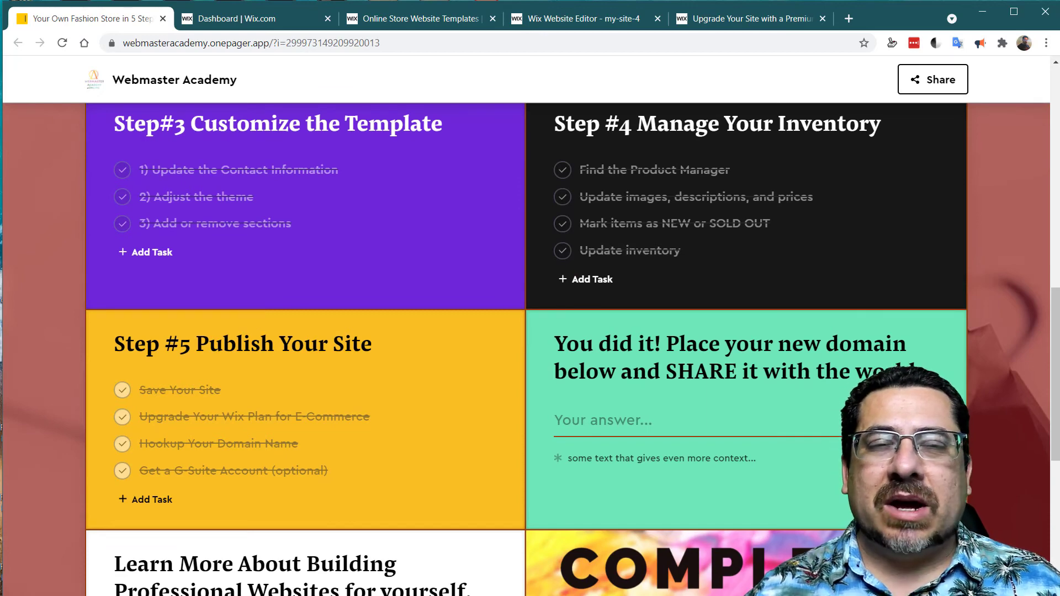
pyautogui.scroll(-1, 524, 348)
pyautogui.scroll(2, 525, 347)
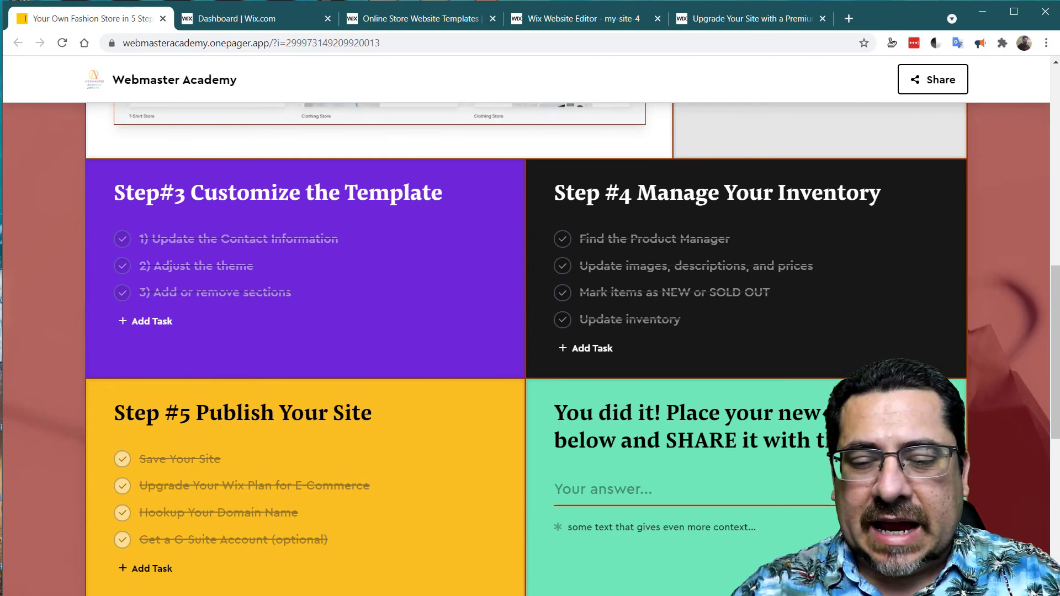
pyautogui.write('www.')
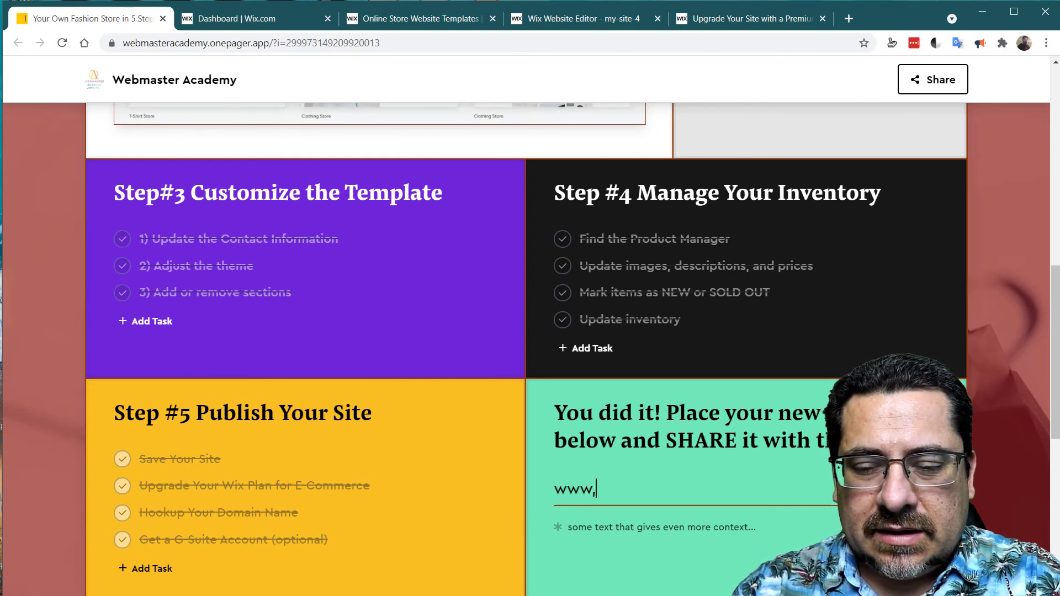
pyautogui.write('name o')
pyautogui.press('BackSpace')
pyautogui.press('BackSpace')
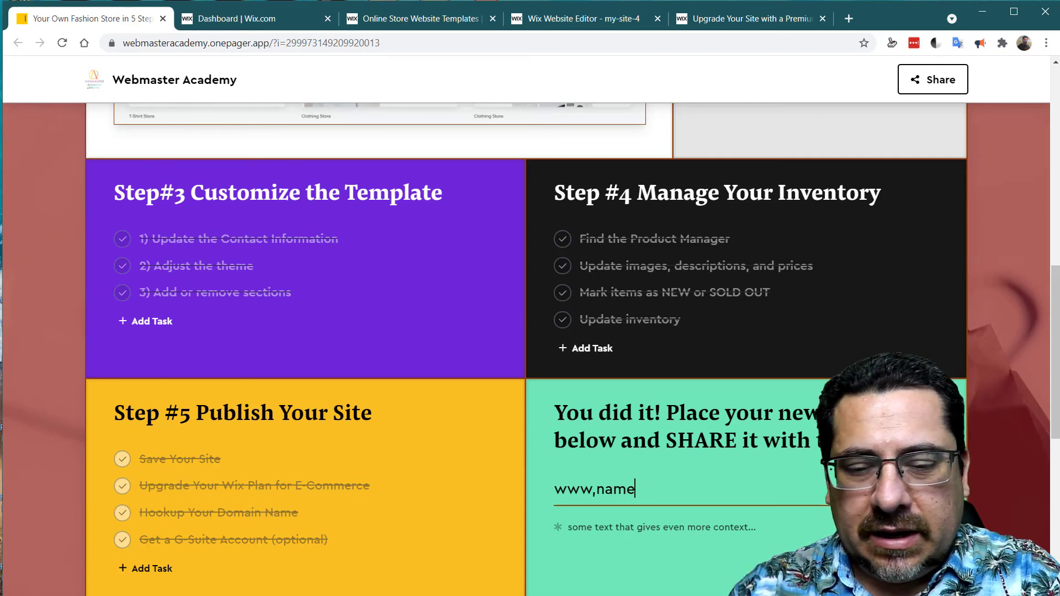
pyautogui.write('ofyoursi')
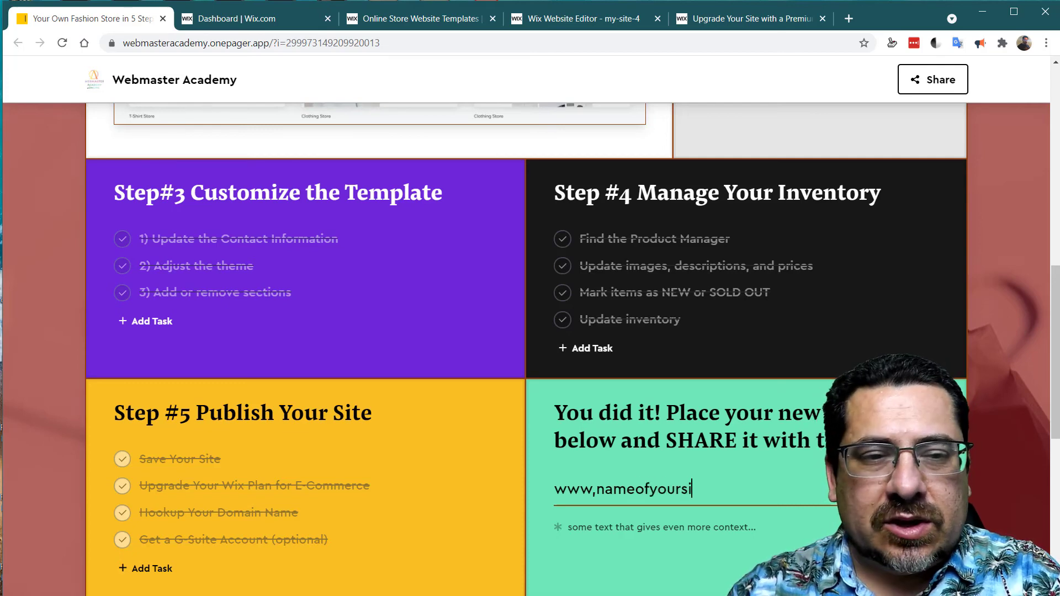
pyautogui.write('te.com')
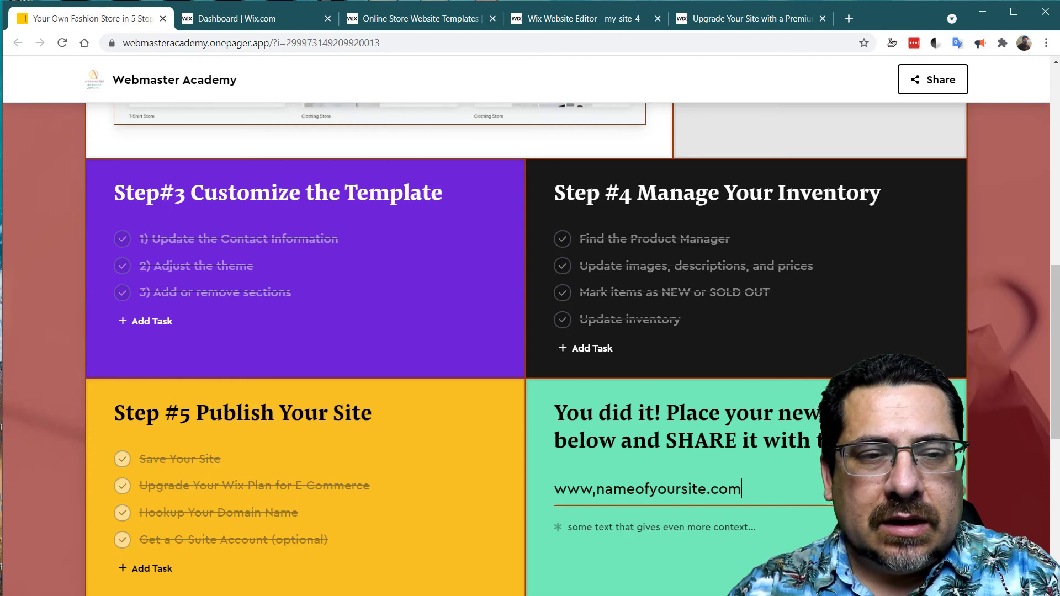
pyautogui.click(605, 489)
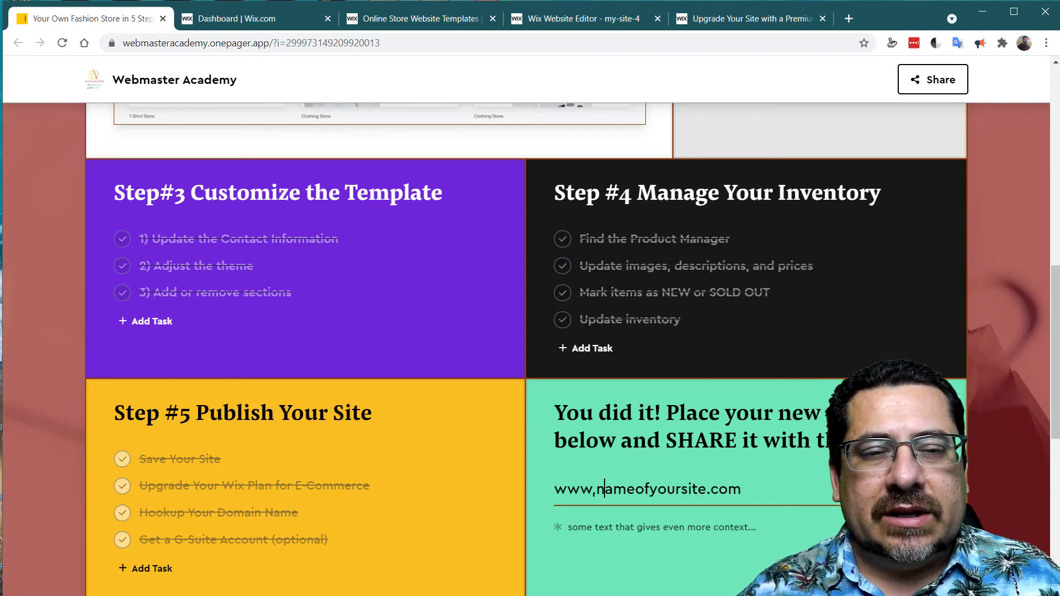
pyautogui.press('Left')
pyautogui.press('BackSpace')
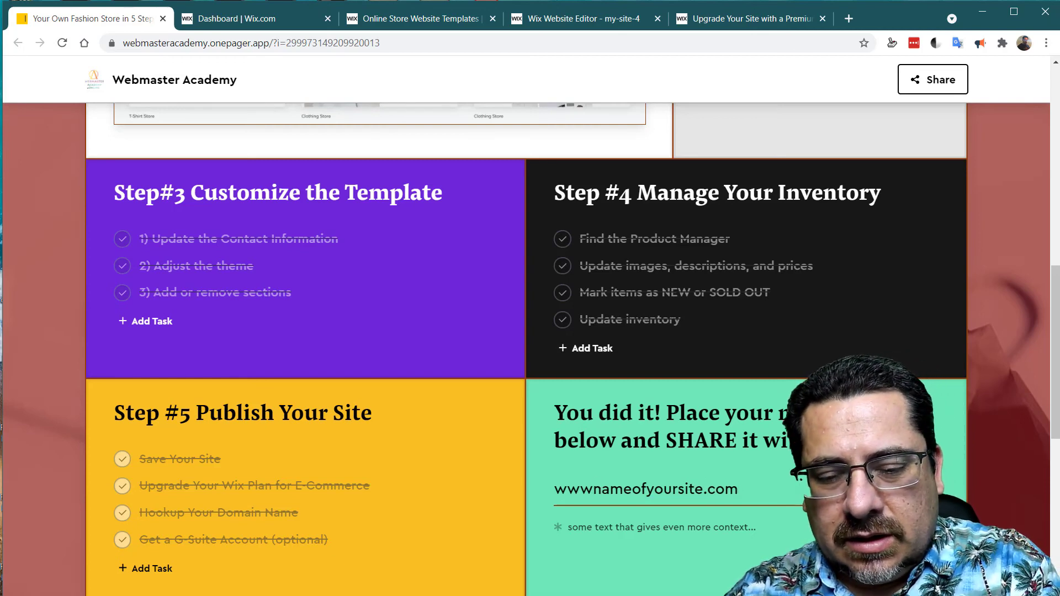
pyautogui.write('.')
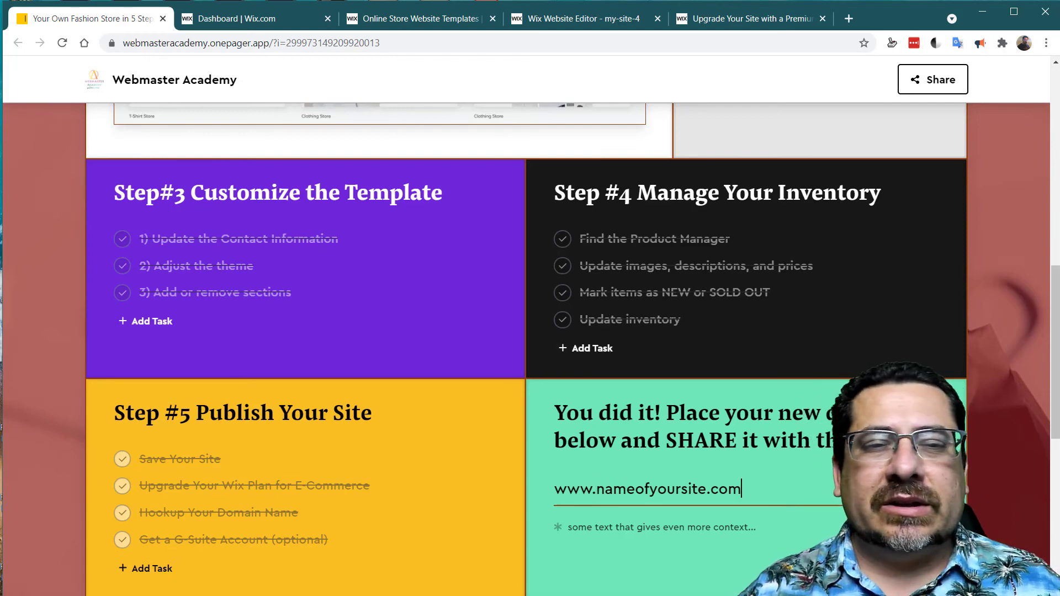
# - Review the completed fashion store guide from its title through the "You did it!" section and the online course section beneath it
pyautogui.scroll(-4, 525, 348)
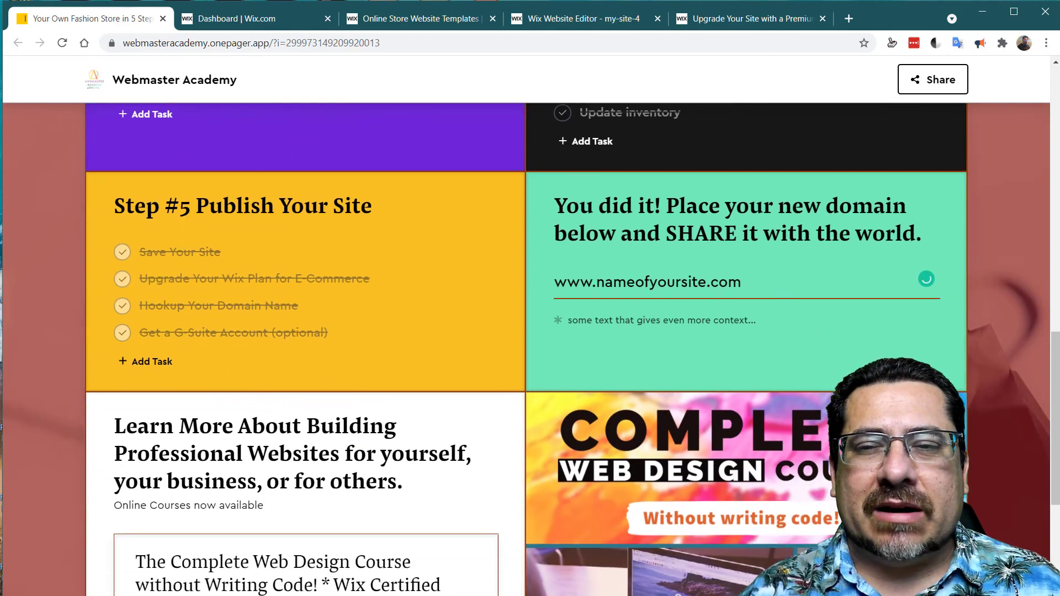
pyautogui.scroll(-3, 525, 348)
pyautogui.scroll(10, 524, 348)
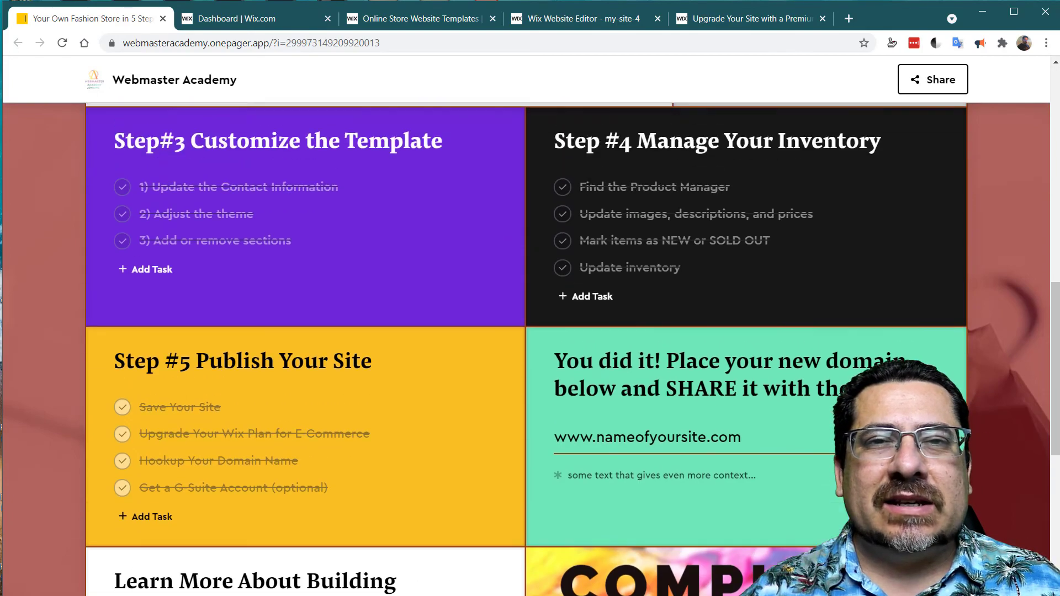
pyautogui.scroll(8, 524, 348)
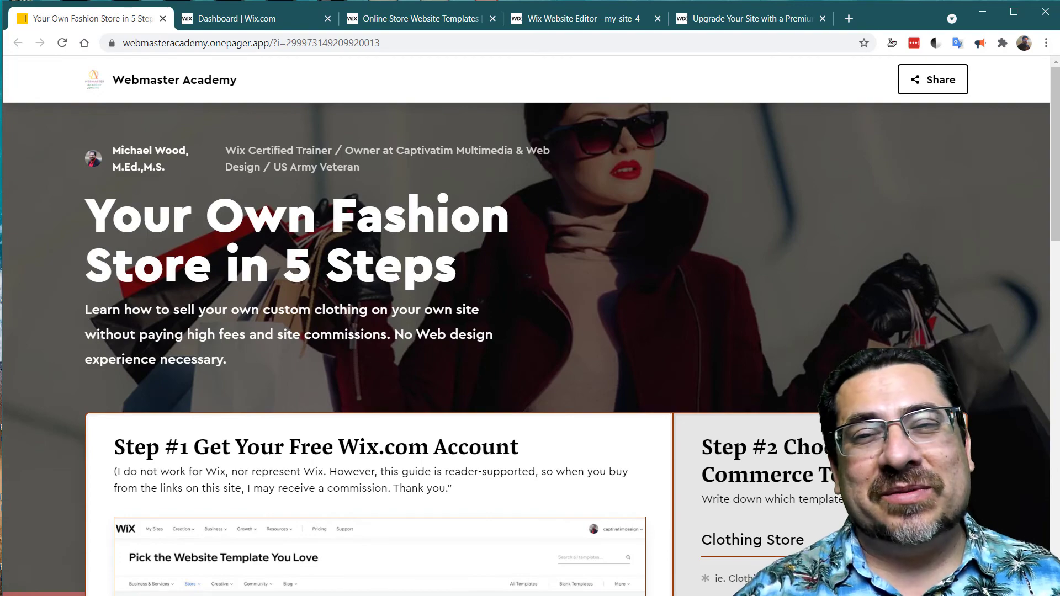
pyautogui.scroll(-20, 524, 348)
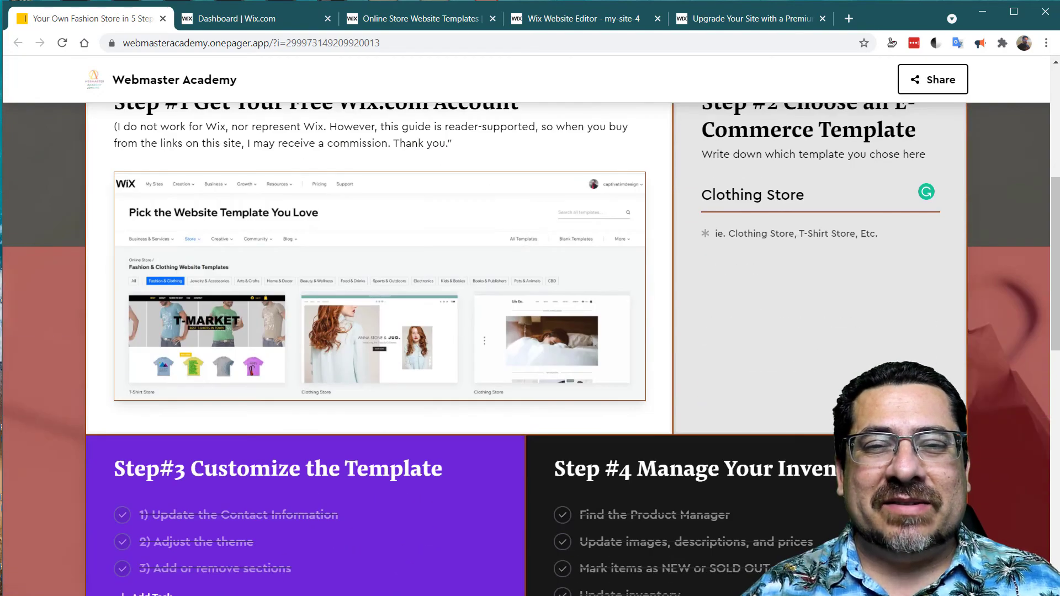
pyautogui.scroll(2, 525, 347)
pyautogui.scroll(-1, 524, 347)
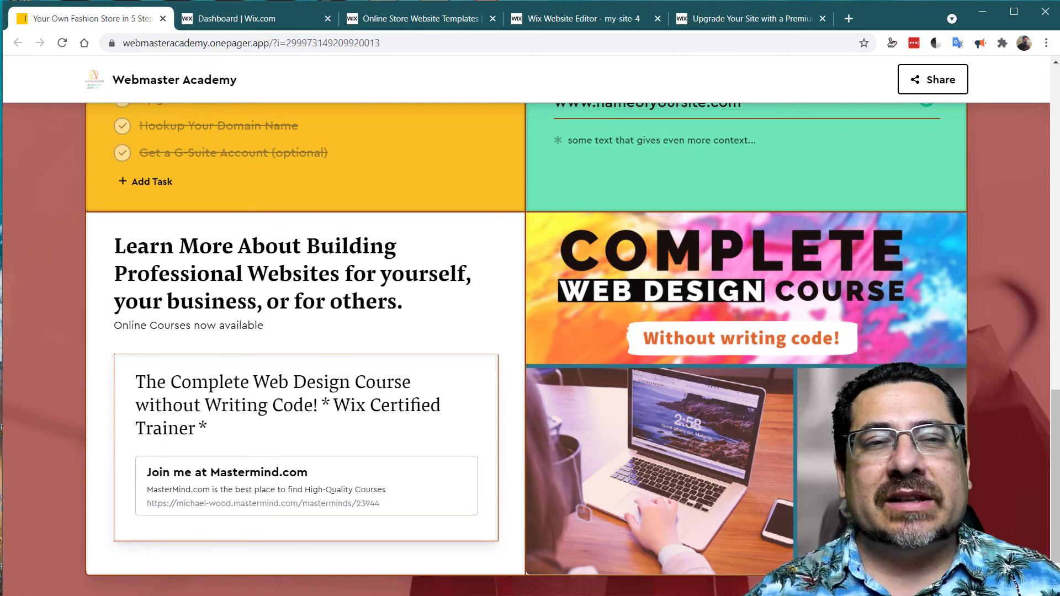
pyautogui.moveTo(641, 216); pyautogui.dragTo(470, 381)
pyautogui.moveTo(555, 358)
pyautogui.mouseDown()
pyautogui.moveTo(451, 393)
pyautogui.moveTo(483, 299)
pyautogui.mouseUp()
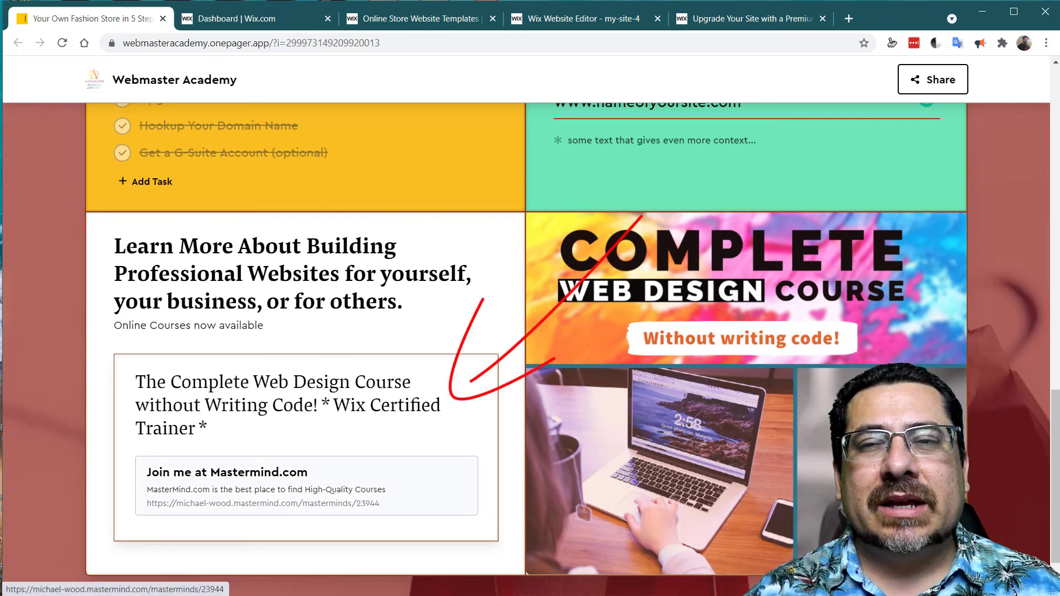
pyautogui.press('Escape')
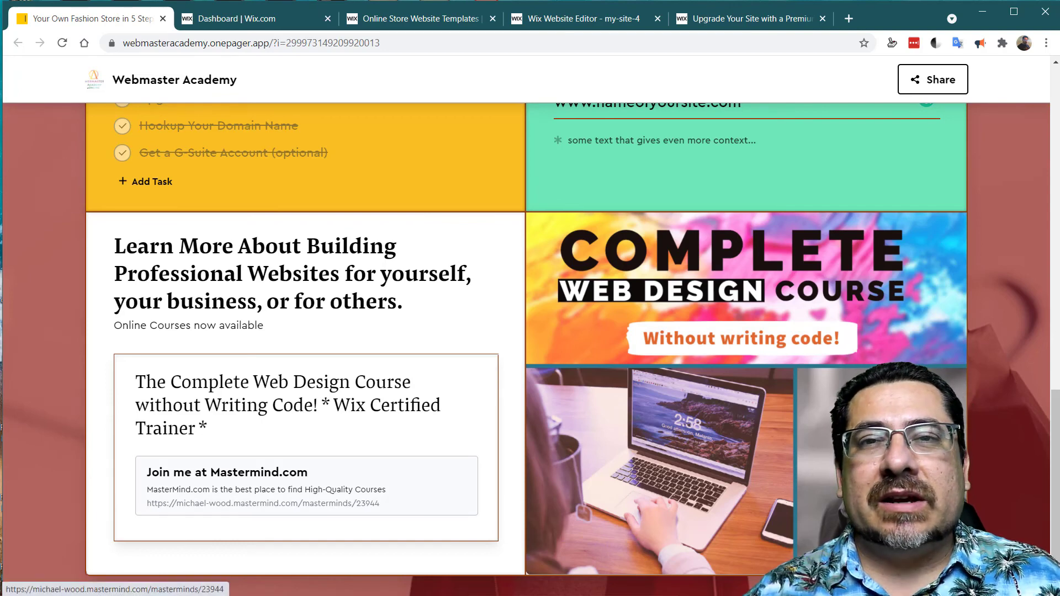
# - Open the "Join me at Mastermind.com" course link and review the Part 1, Part 2, Part 3 and Bonus SEO curriculum
pyautogui.click(307, 486)
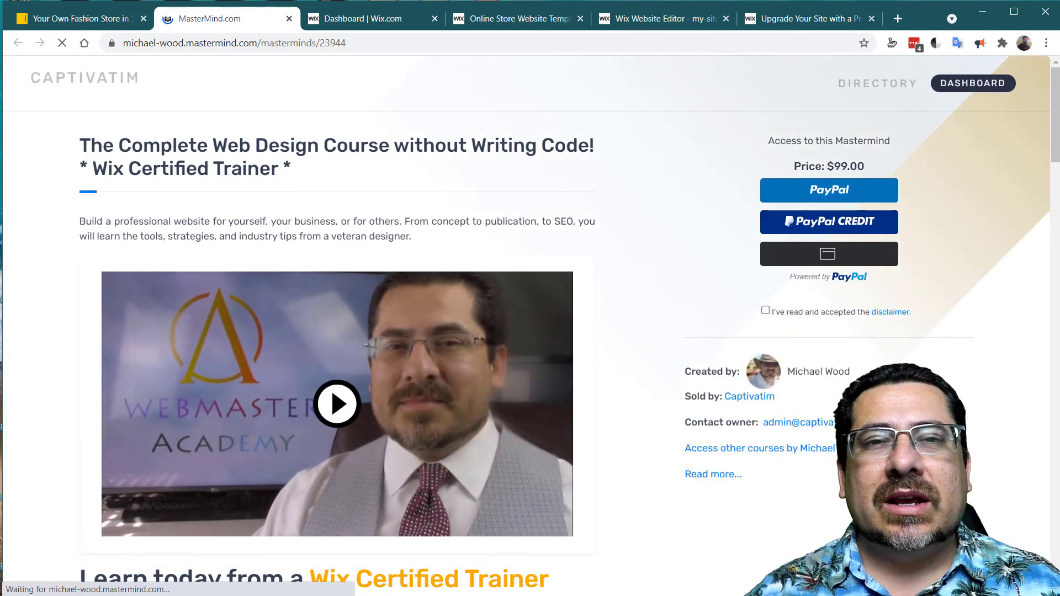
pyautogui.scroll(-15, 524, 326)
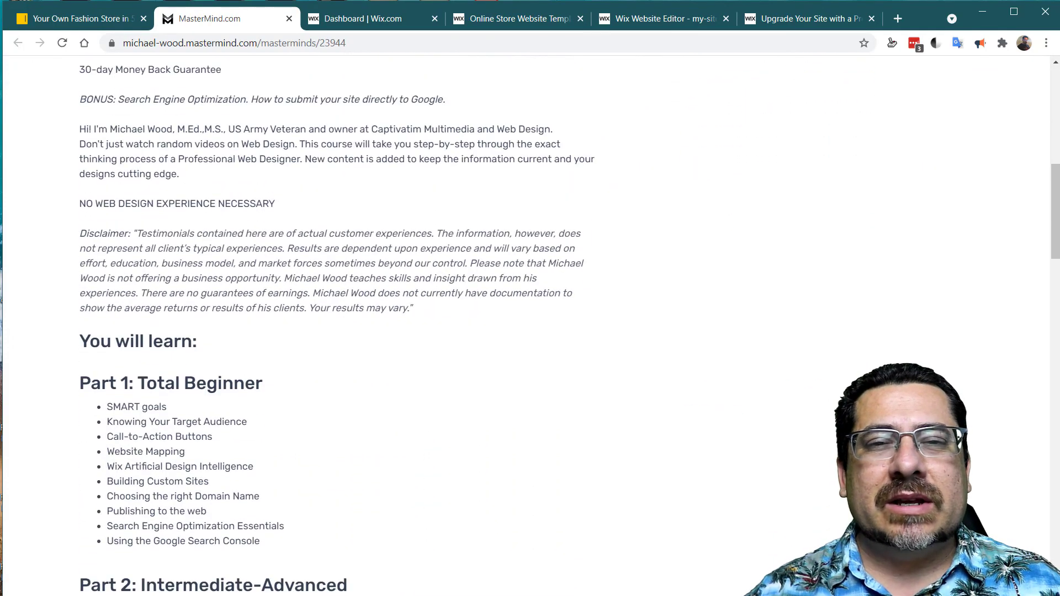
pyautogui.scroll(-1, 525, 326)
pyautogui.scroll(1, 524, 326)
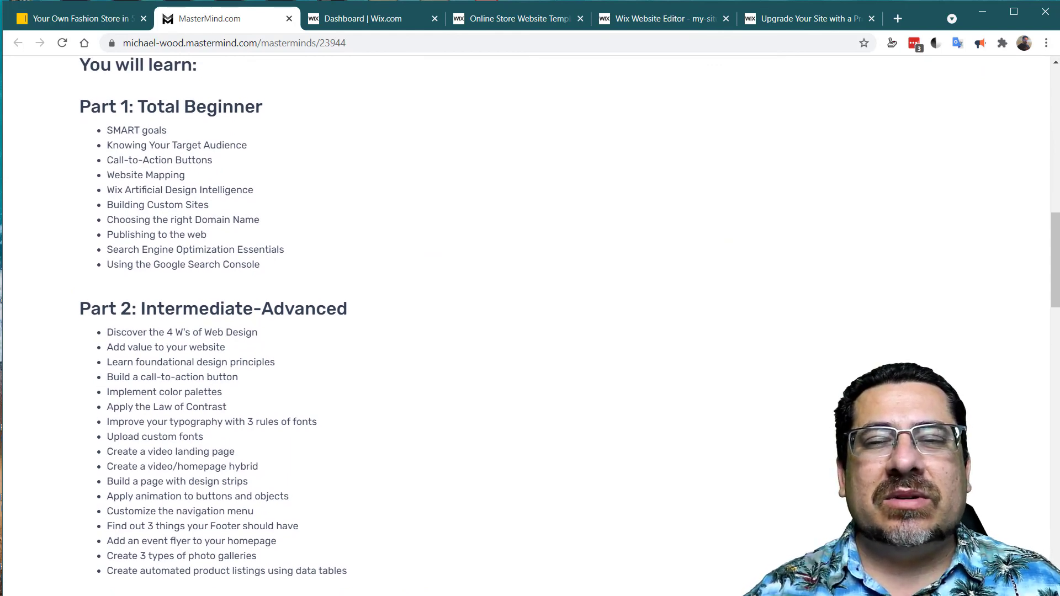
pyautogui.scroll(-6, 524, 325)
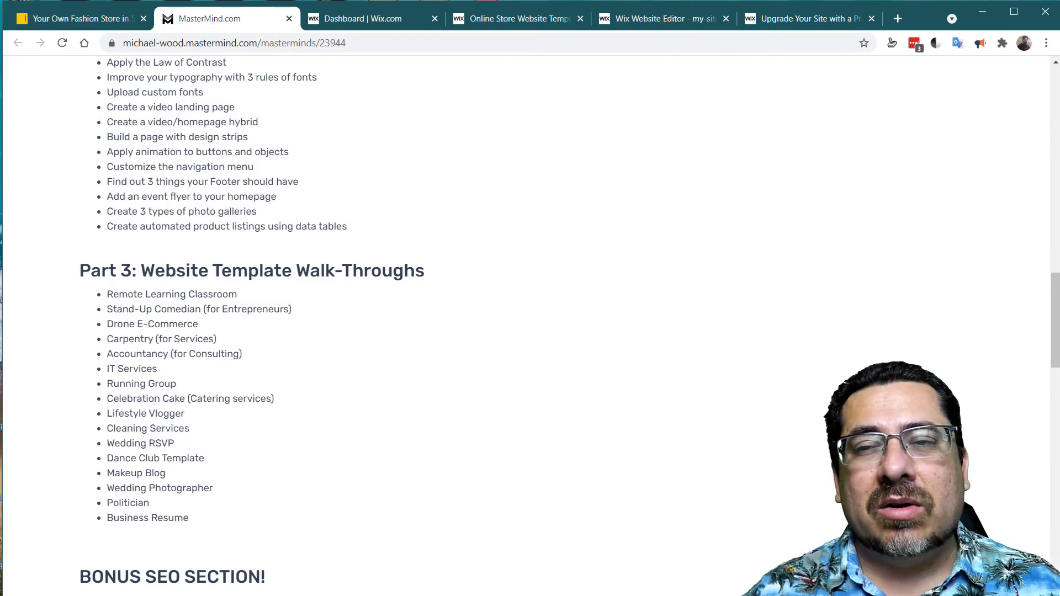
pyautogui.scroll(-3, 530, 325)
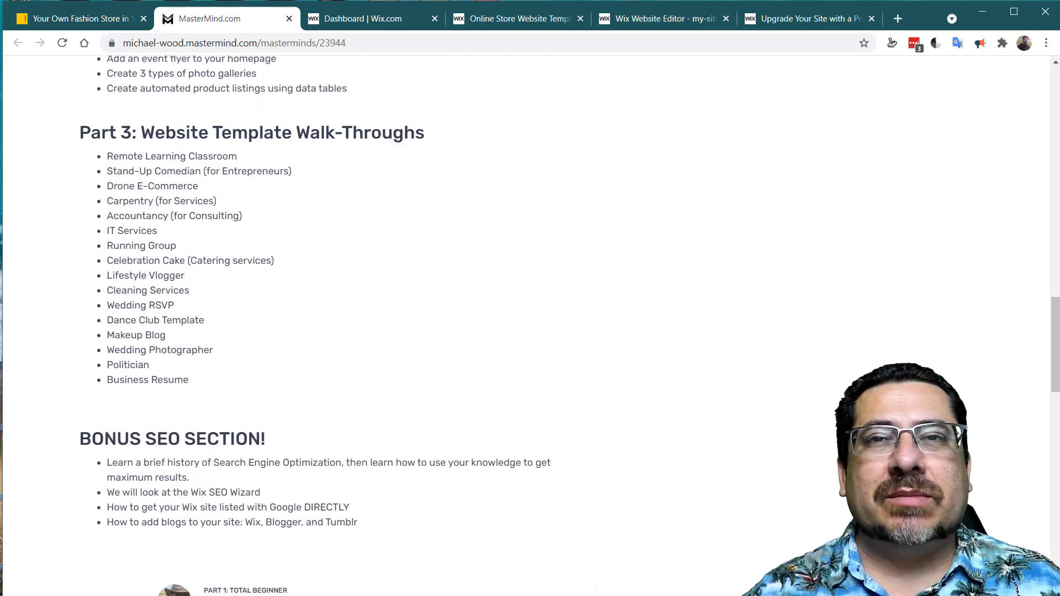
pyautogui.scroll(15, 530, 326)
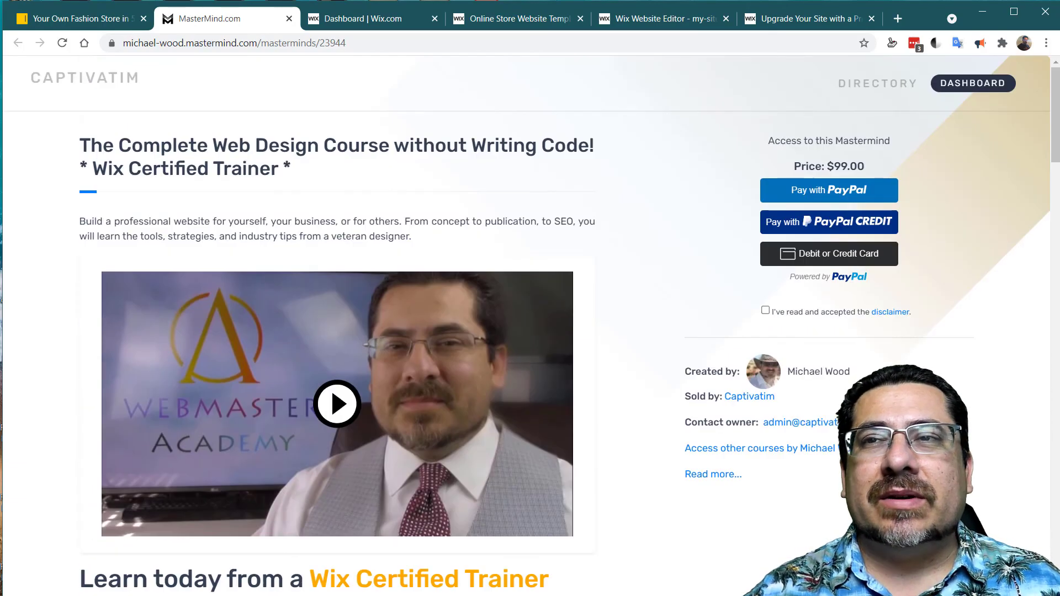
# - Return to the fashion store guide and look back over it from the course section up to the title and Step #1
pyautogui.click(88, 18)
pyautogui.scroll(3, 526, 349)
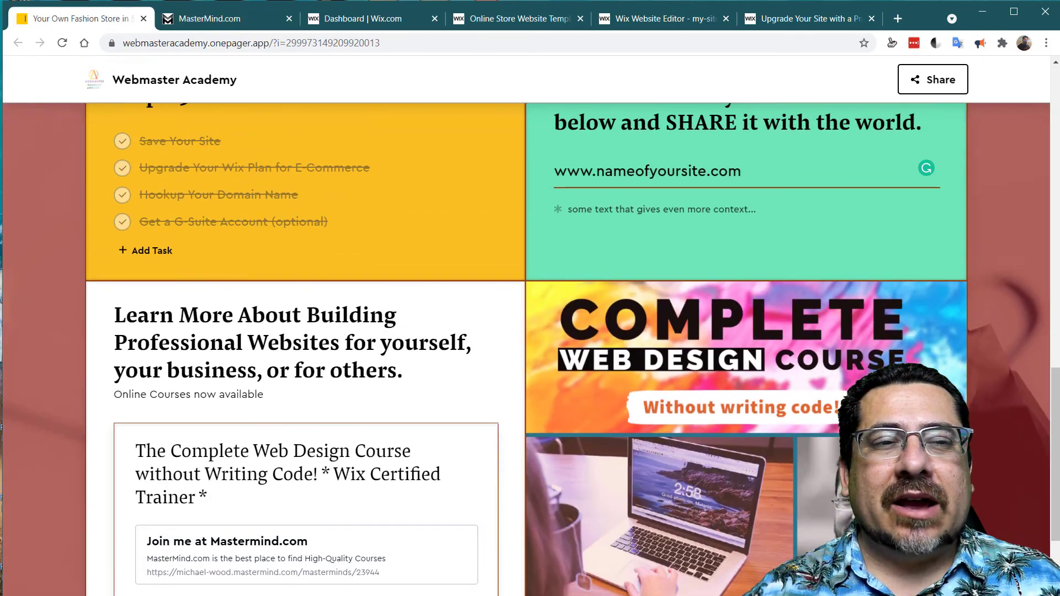
pyautogui.scroll(10, 526, 349)
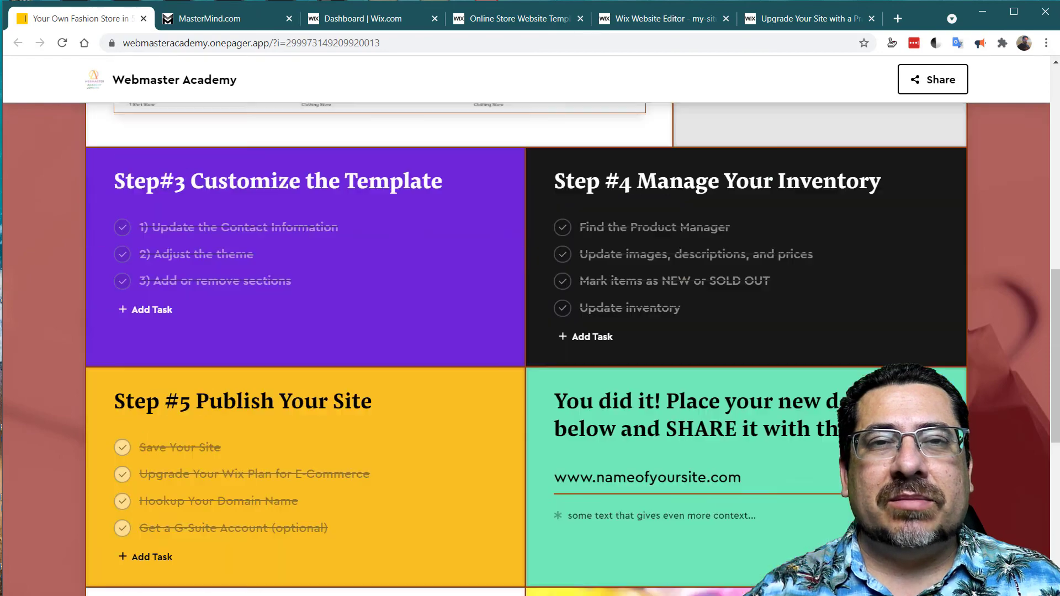
pyautogui.scroll(3, 526, 349)
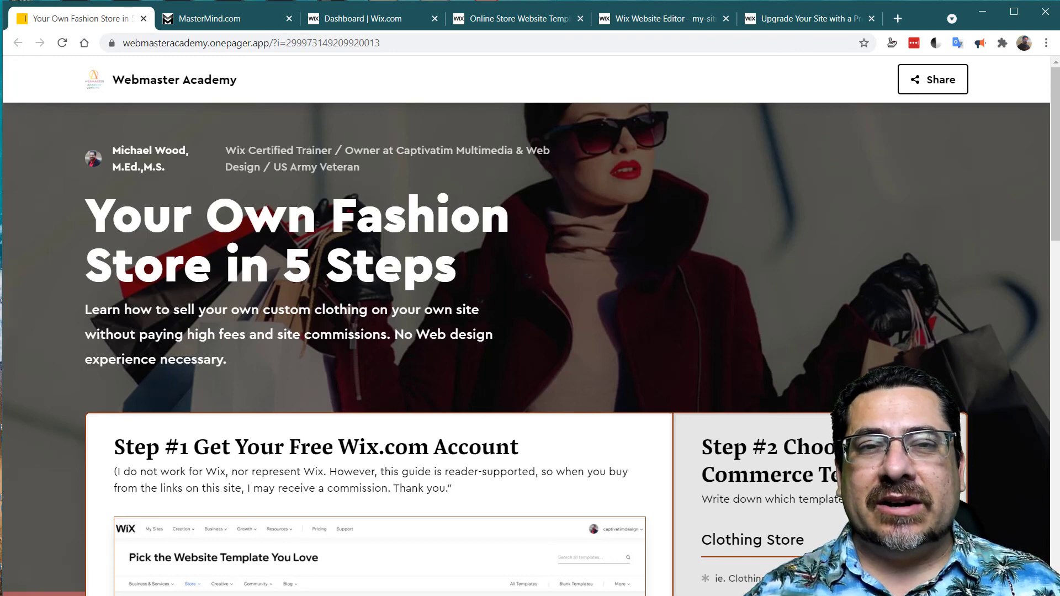
pyautogui.scroll(-1, 525, 331)
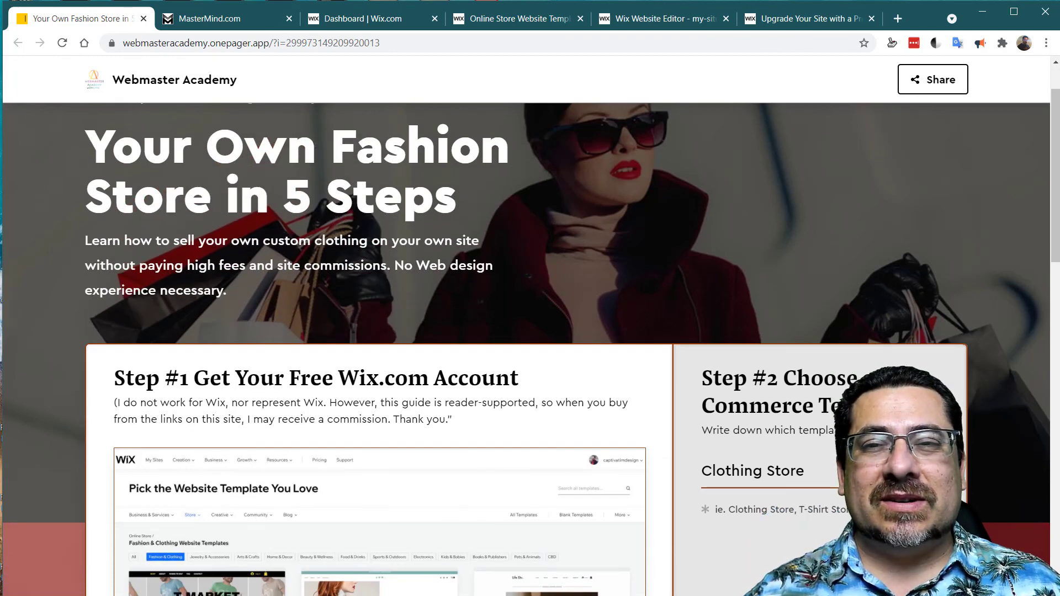